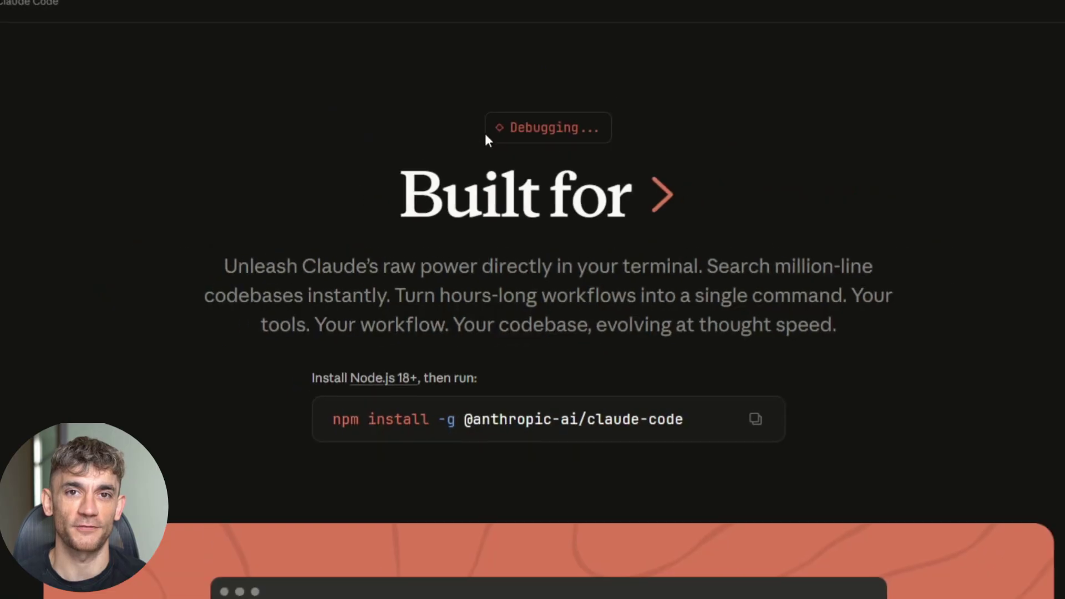
scroll(499, 225, down, 3)
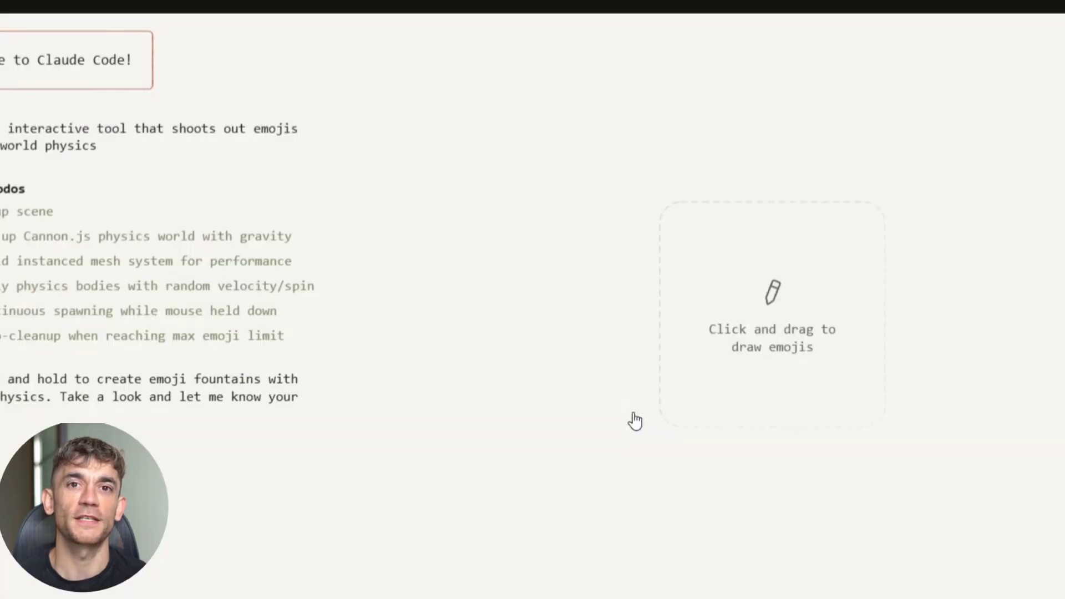
scroll(275, 299, down, 1)
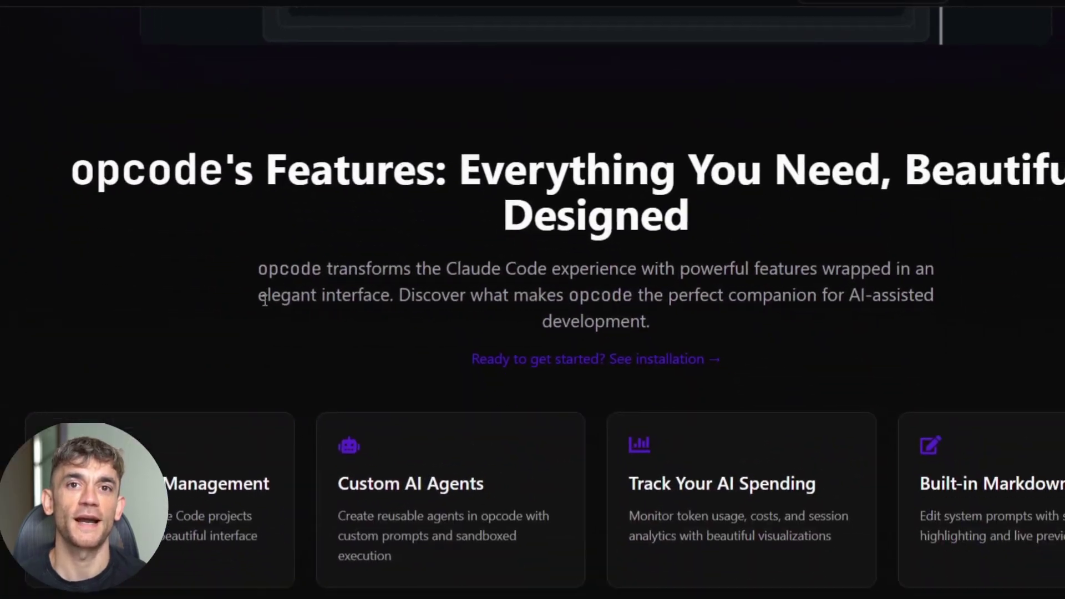
scroll(474, 224, down, 1)
scroll(536, 276, down, 2)
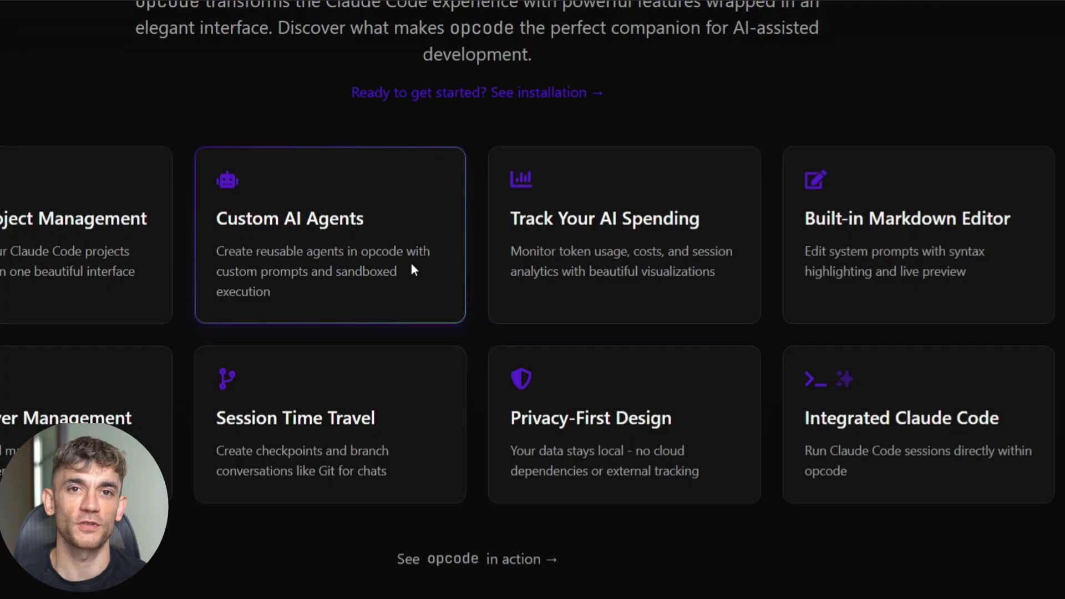
scroll(411, 269, down, 1)
scroll(333, 316, down, 1)
scroll(268, 359, down, 2)
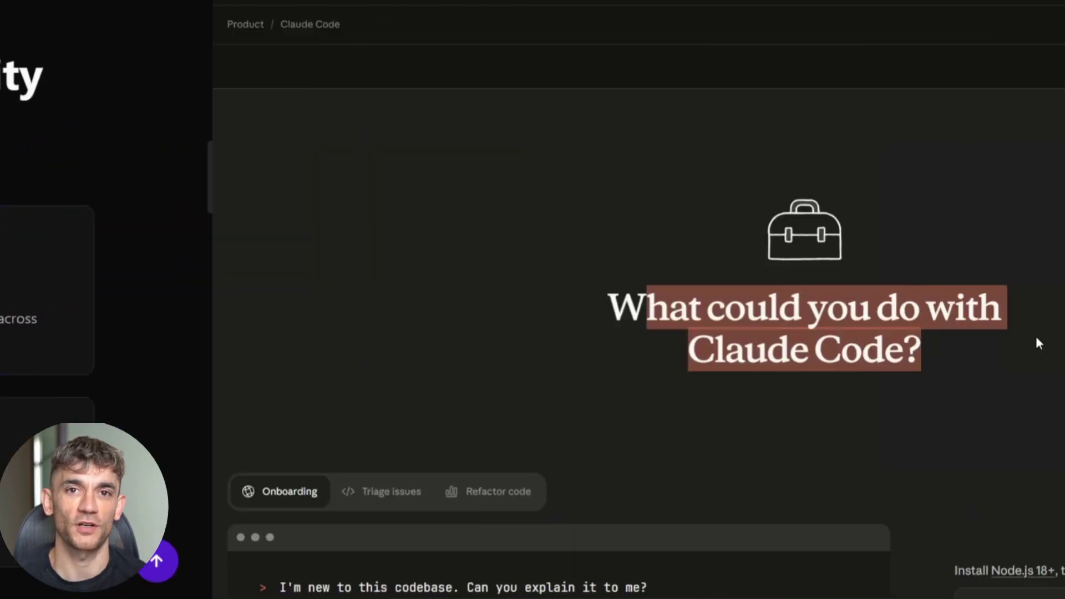
Step: Cycle the Claude Code terminal demo through the Triage issues, Onboarding and Refactor code examples
click(148, 220)
scroll(149, 218, down, 2)
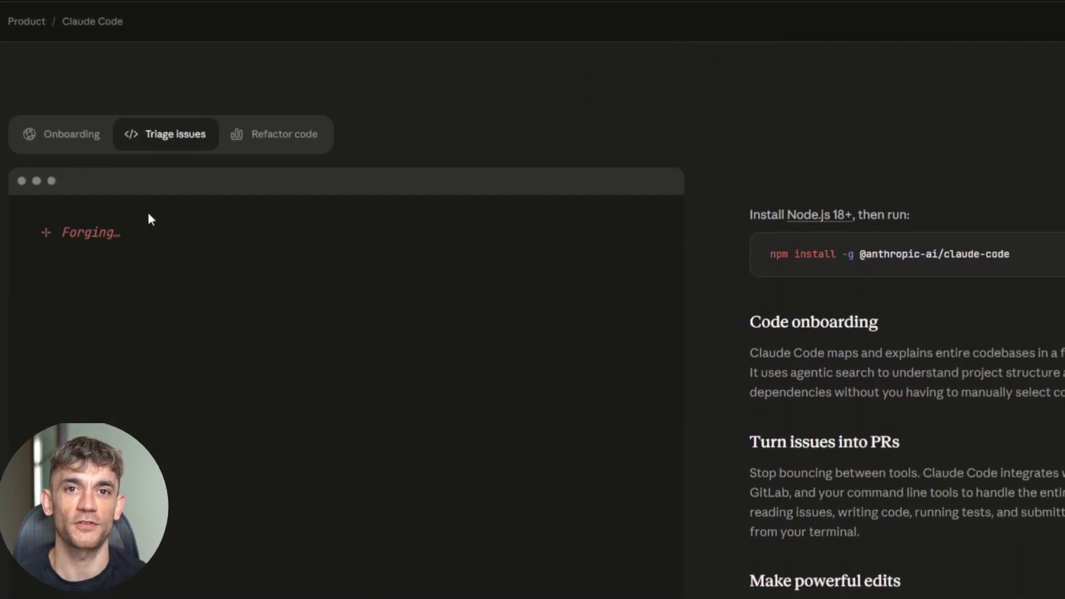
scroll(381, 221, down, 2)
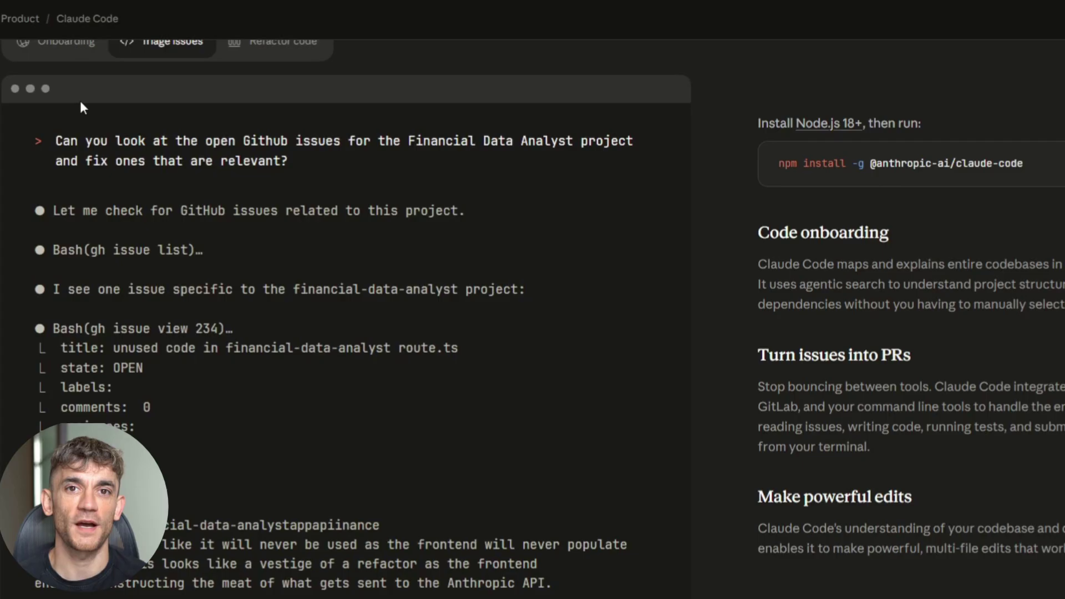
scroll(148, 190, down, 2)
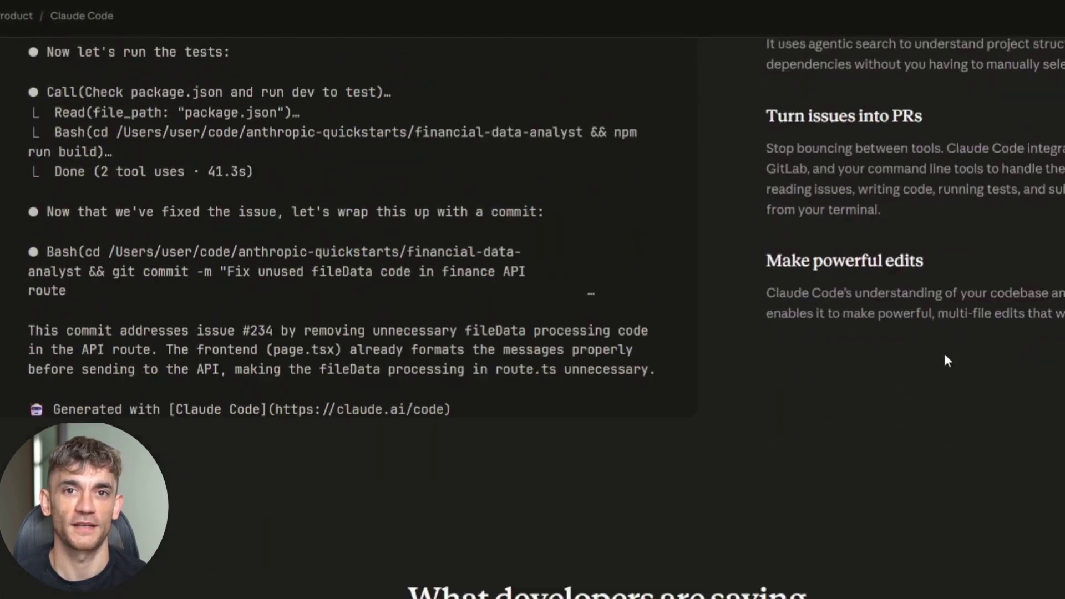
scroll(287, 239, up, 5)
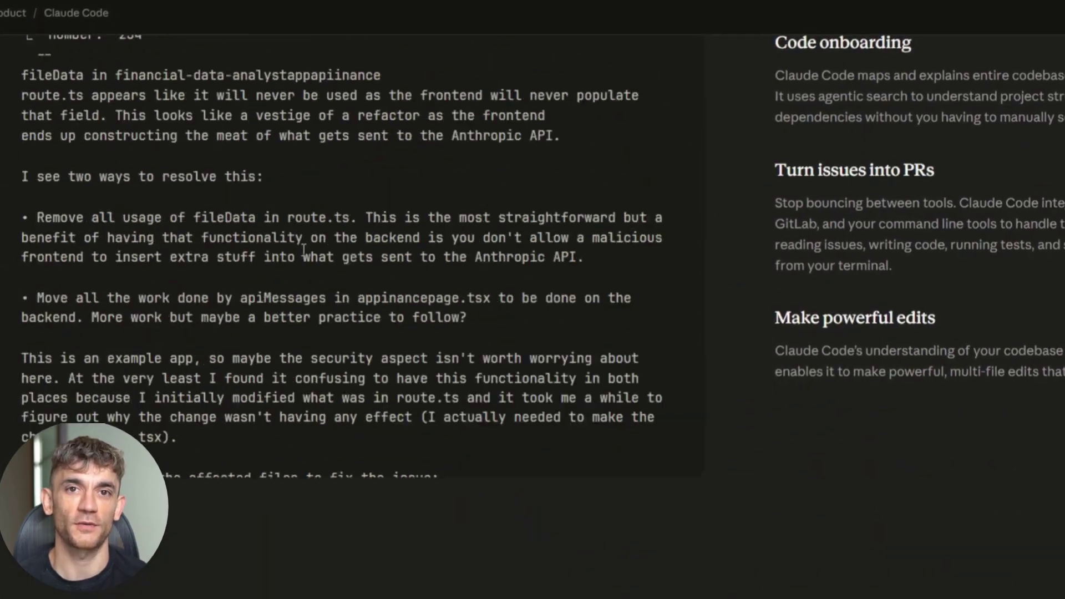
scroll(249, 267, up, 5)
scroll(208, 299, up, 5)
click(47, 333)
scroll(150, 341, down, 2)
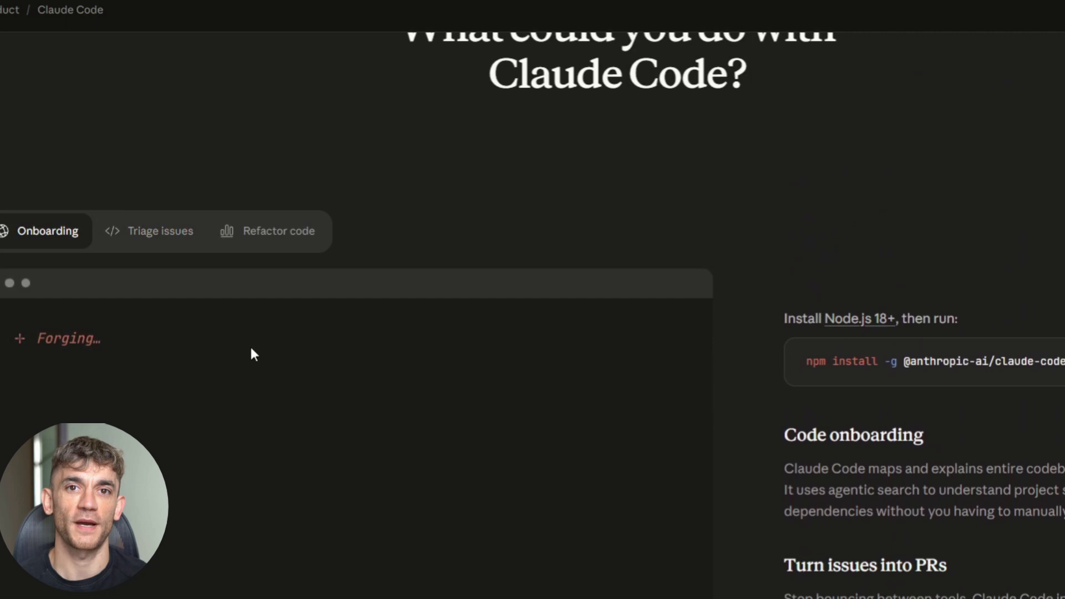
click(257, 238)
scroll(259, 254, down, 2)
scroll(283, 261, down, 2)
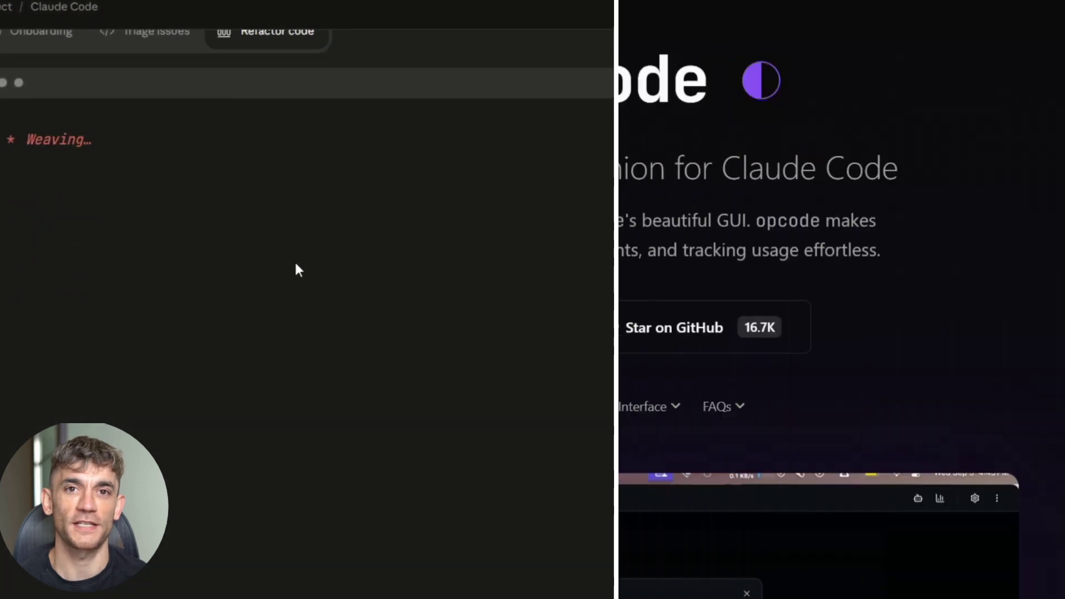
scroll(294, 260, down, 2)
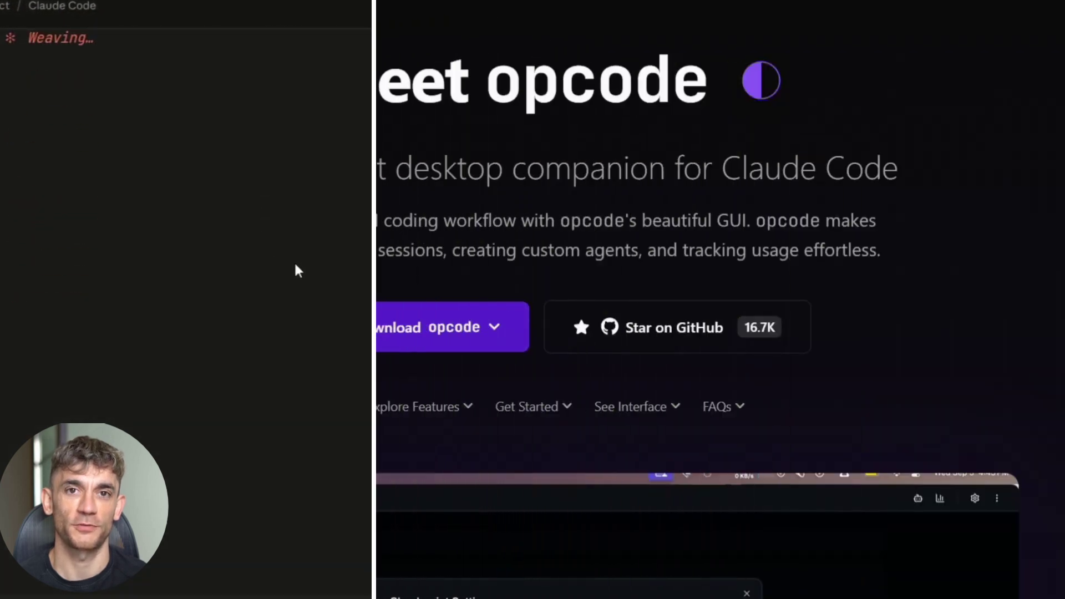
scroll(752, 424, down, 3)
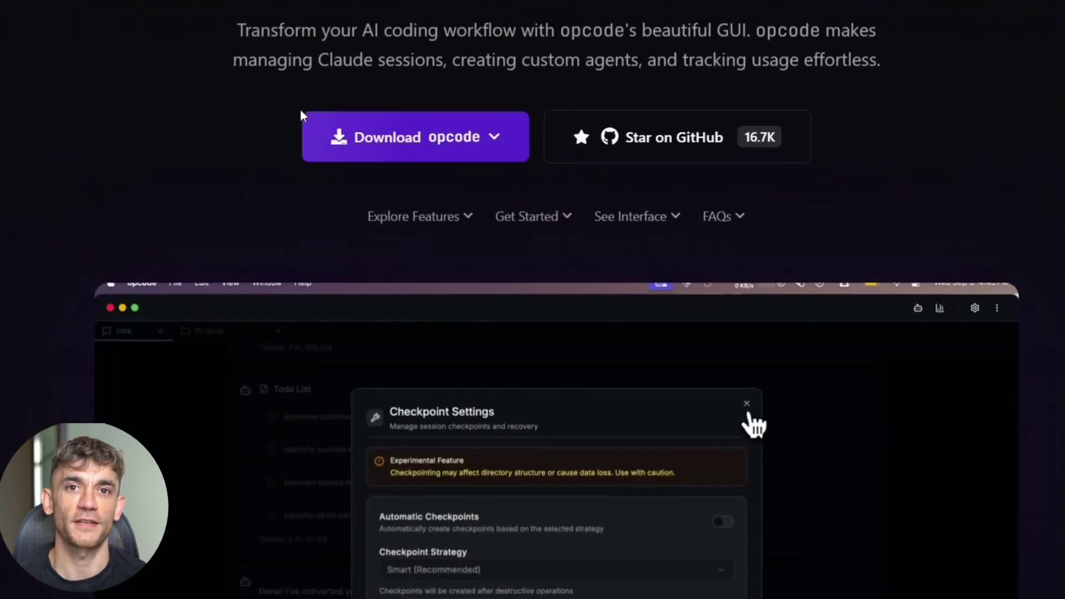
scroll(756, 162, down, 5)
scroll(352, 157, down, 5)
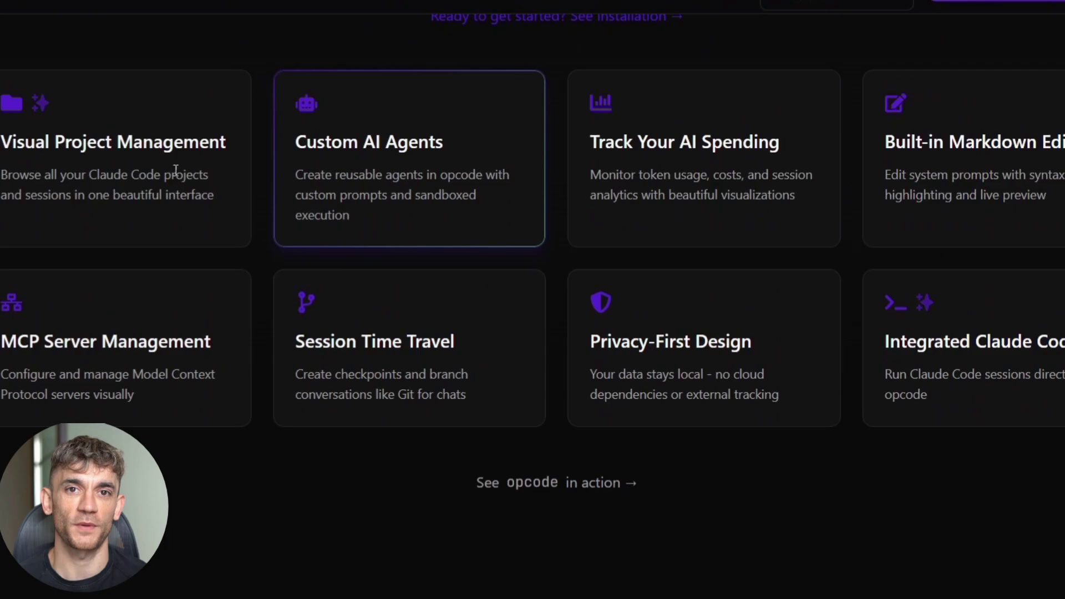
scroll(463, 2, down, 1)
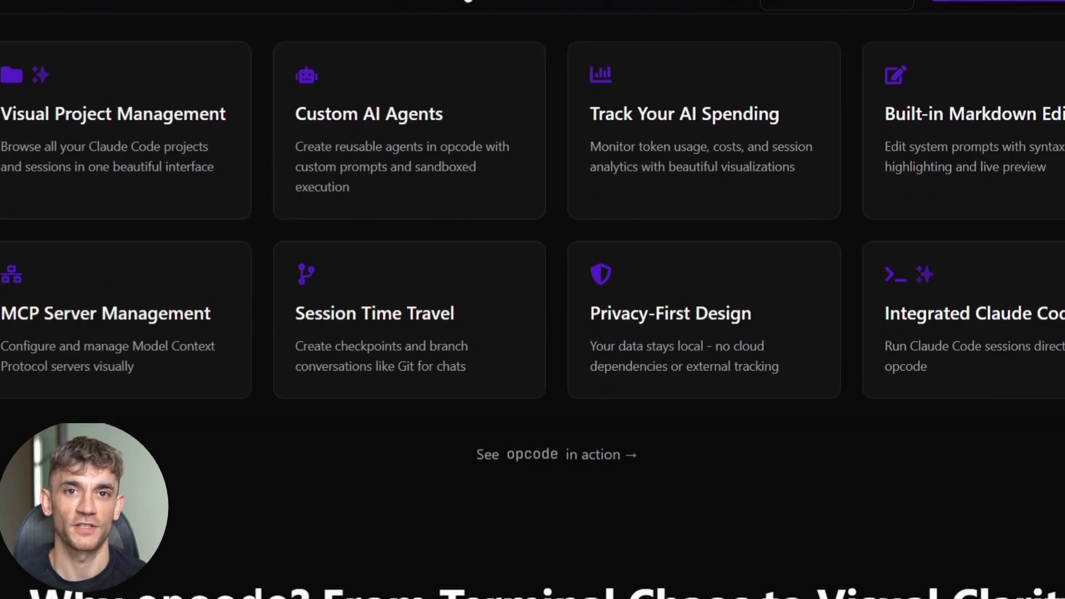
scroll(458, 95, down, 4)
scroll(436, 186, down, 2)
scroll(438, 189, down, 5)
scroll(439, 189, up, 3)
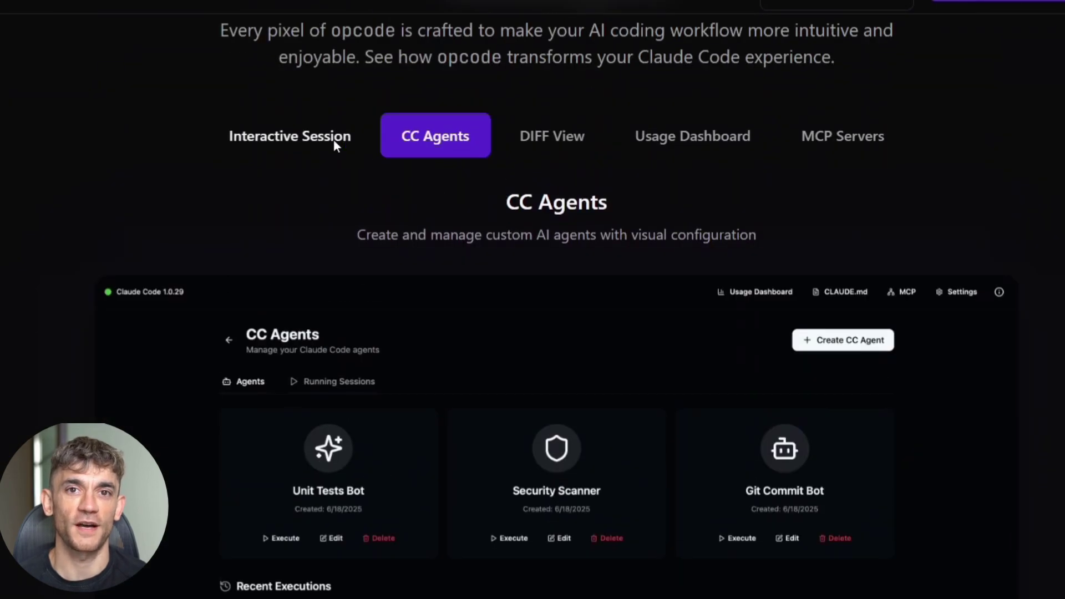
Step: Preview the interactive session and read the expanded 'What is opcode?' FAQ answer
click(335, 138)
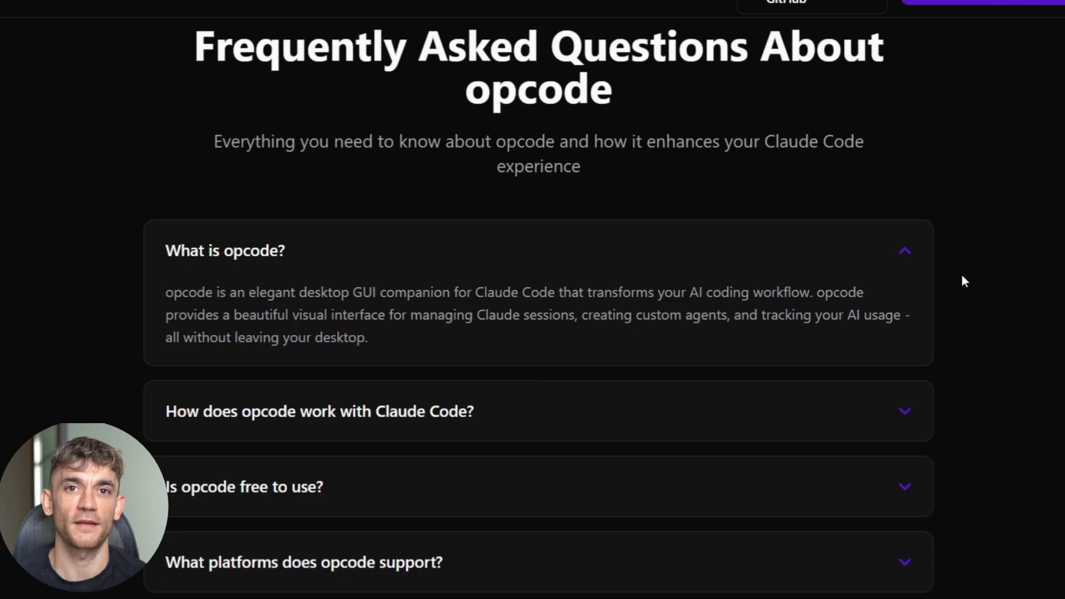
click(883, 245)
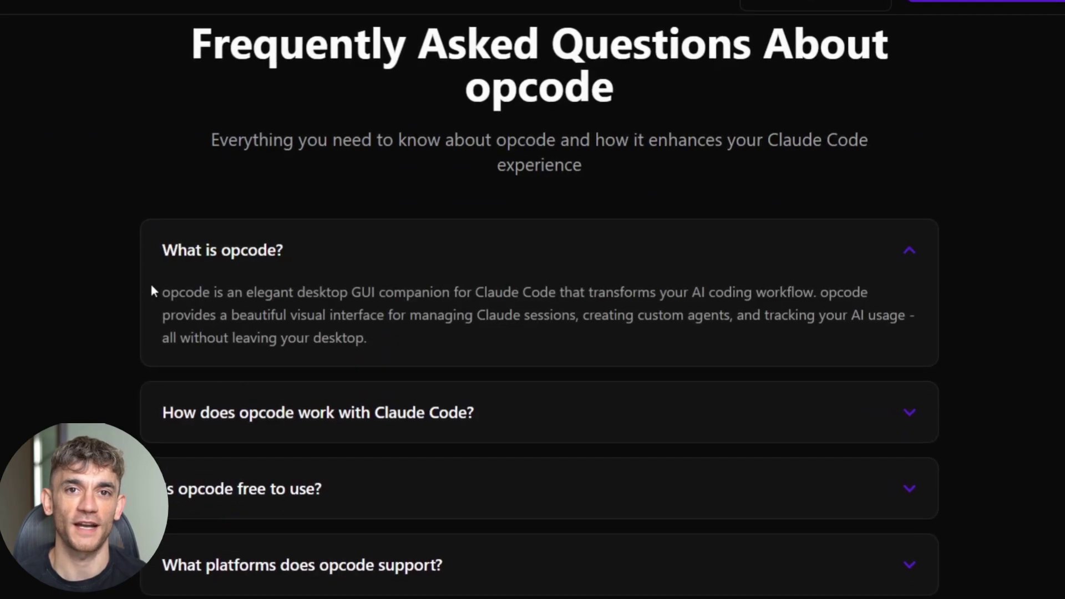
drag(150, 283, 531, 339)
click(531, 340)
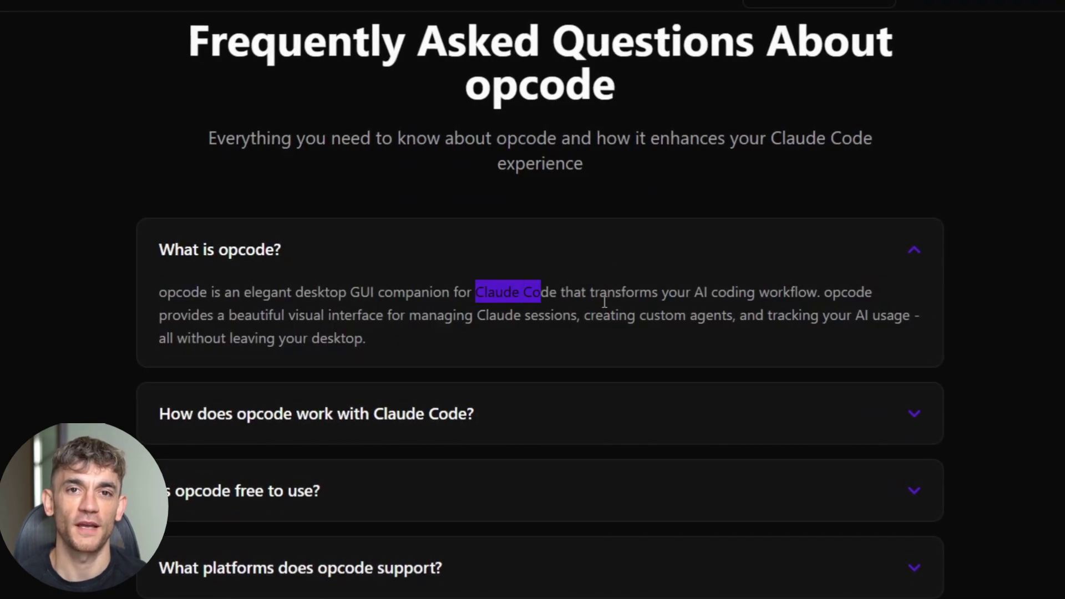
drag(474, 292, 820, 292)
click(893, 294)
Step: Expand and read the FAQ answers on Claude Code integration and whether opcode is free
click(406, 346)
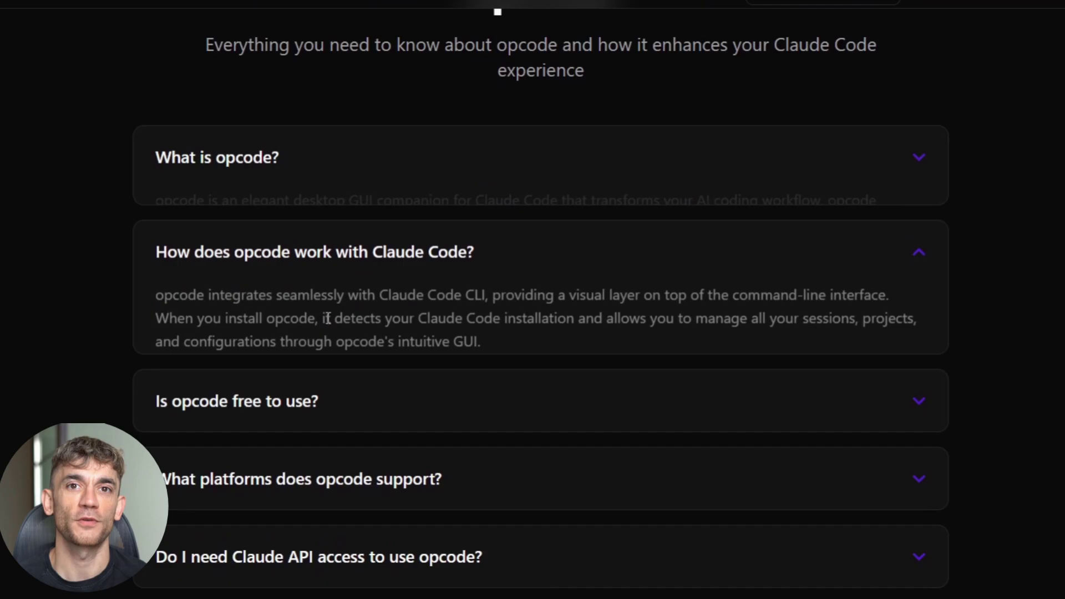
drag(382, 189, 670, 195)
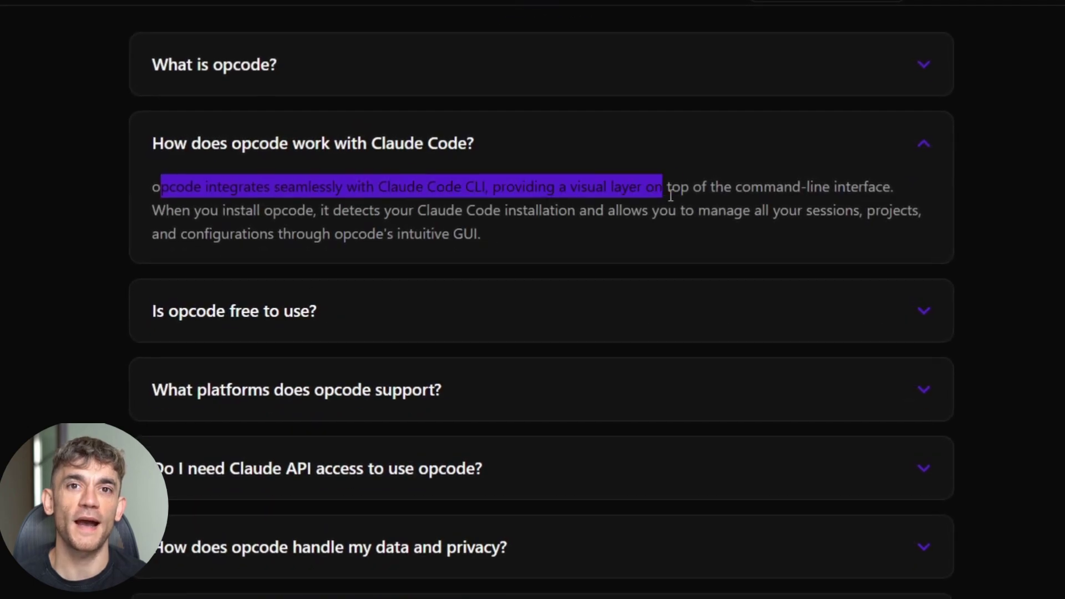
click(171, 311)
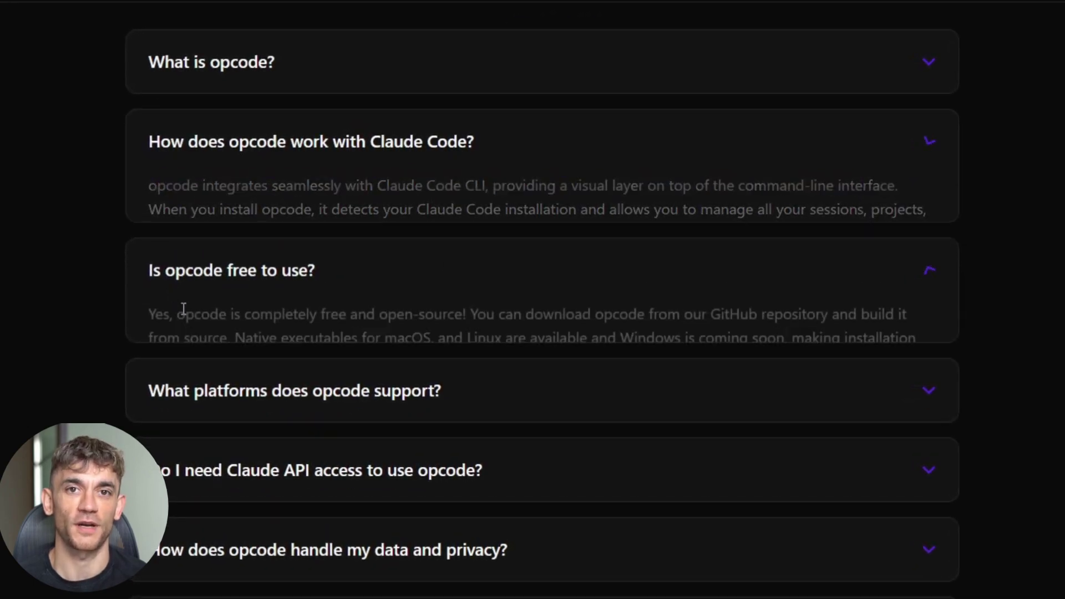
drag(153, 172, 898, 174)
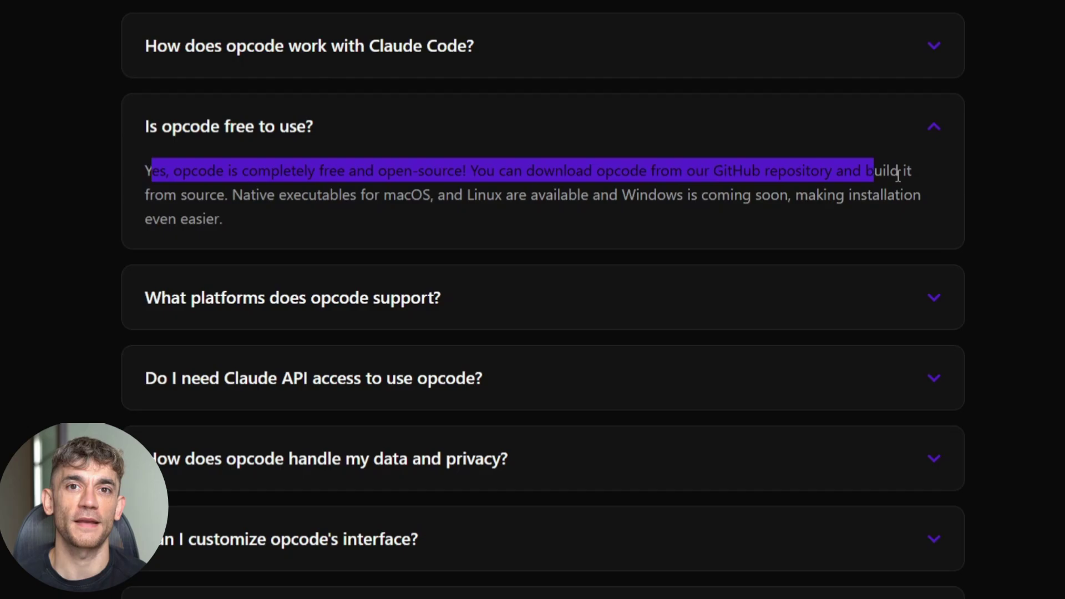
click(677, 192)
Step: Expand the supported-platforms answer, then move between the Tracking Usage and Creating Agents docs pages
click(318, 299)
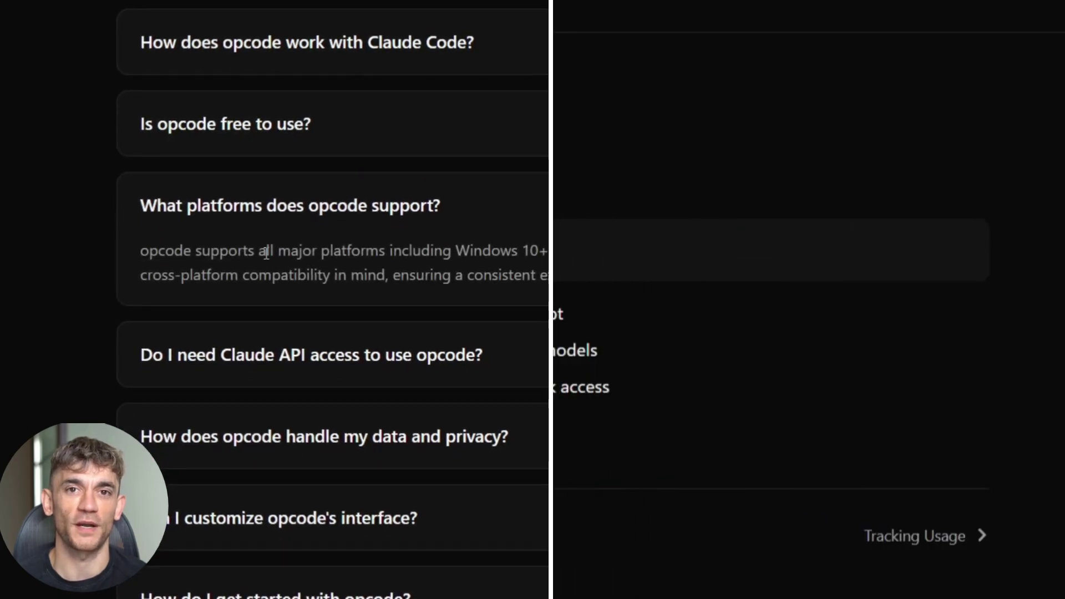
scroll(261, 238, down, 1)
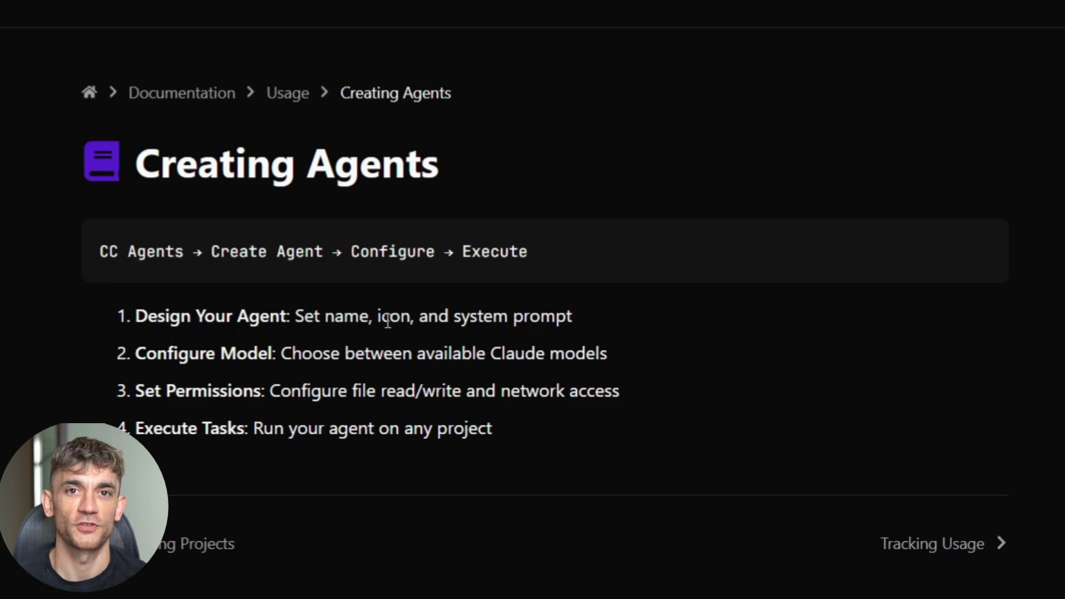
click(967, 563)
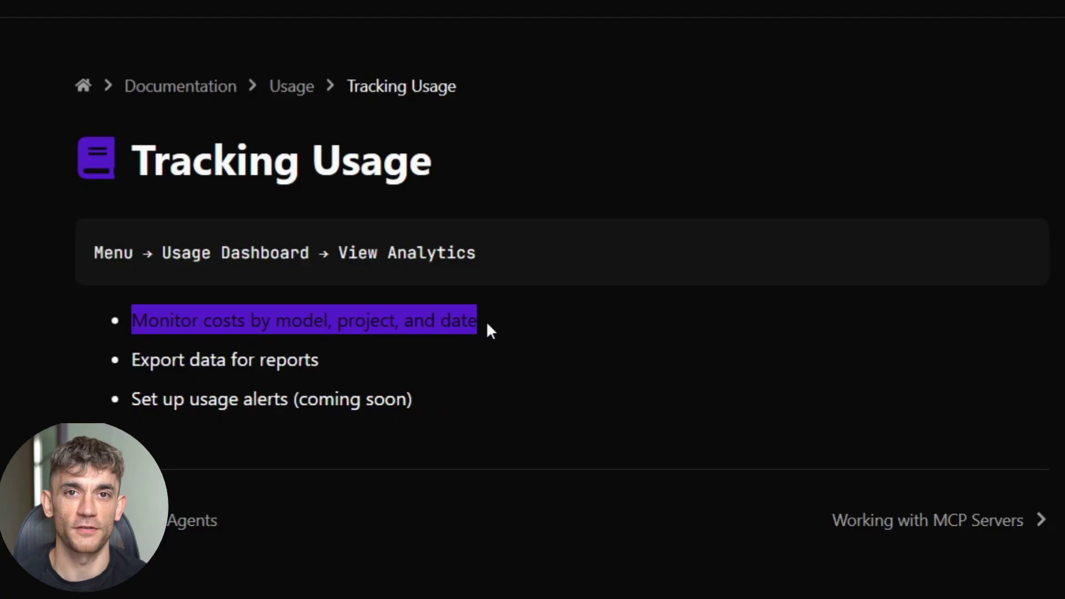
click(533, 334)
click(188, 521)
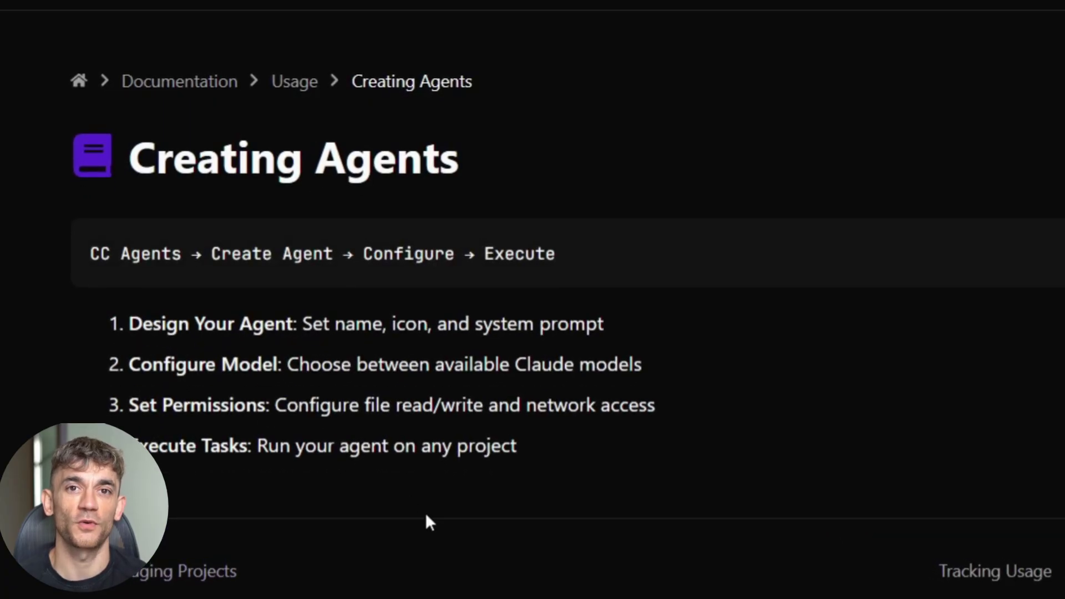
click(1028, 575)
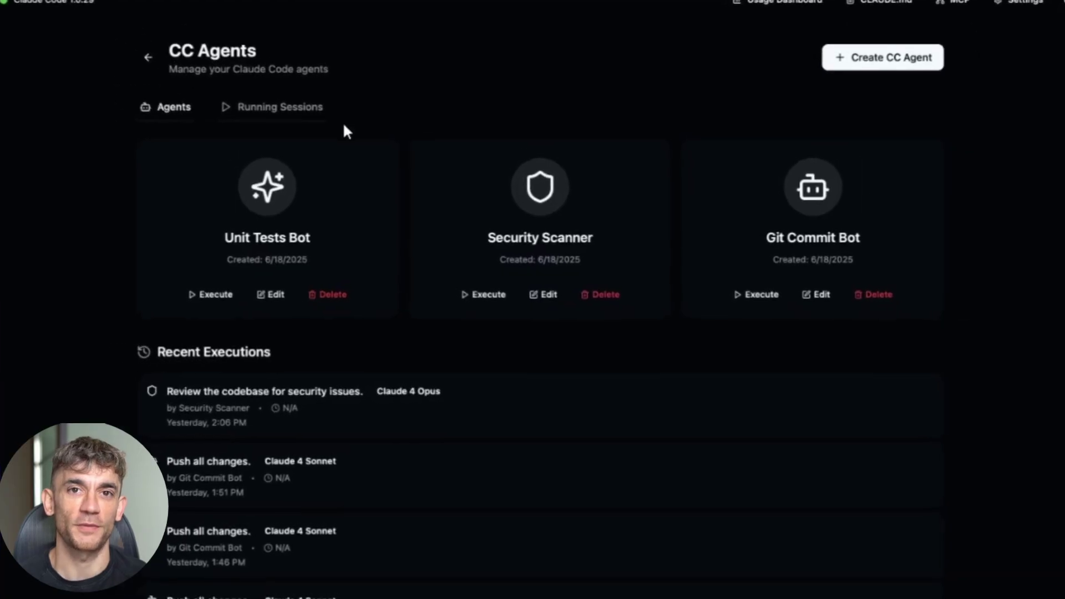
right_click(343, 125)
click(322, 145)
scroll(643, 43, down, 3)
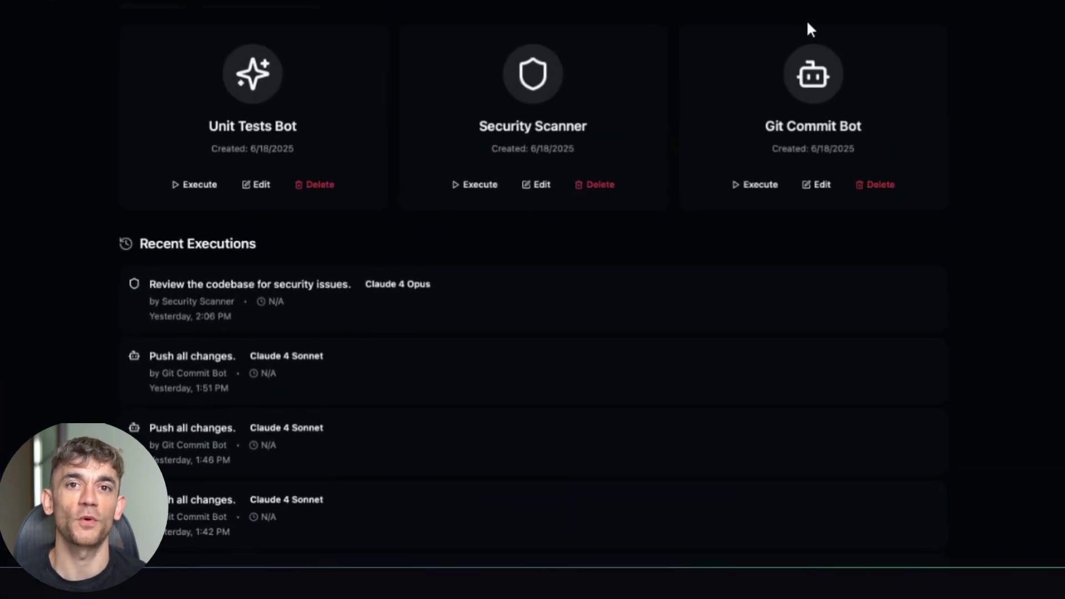
scroll(791, 64, up, 3)
scroll(508, 80, down, 2)
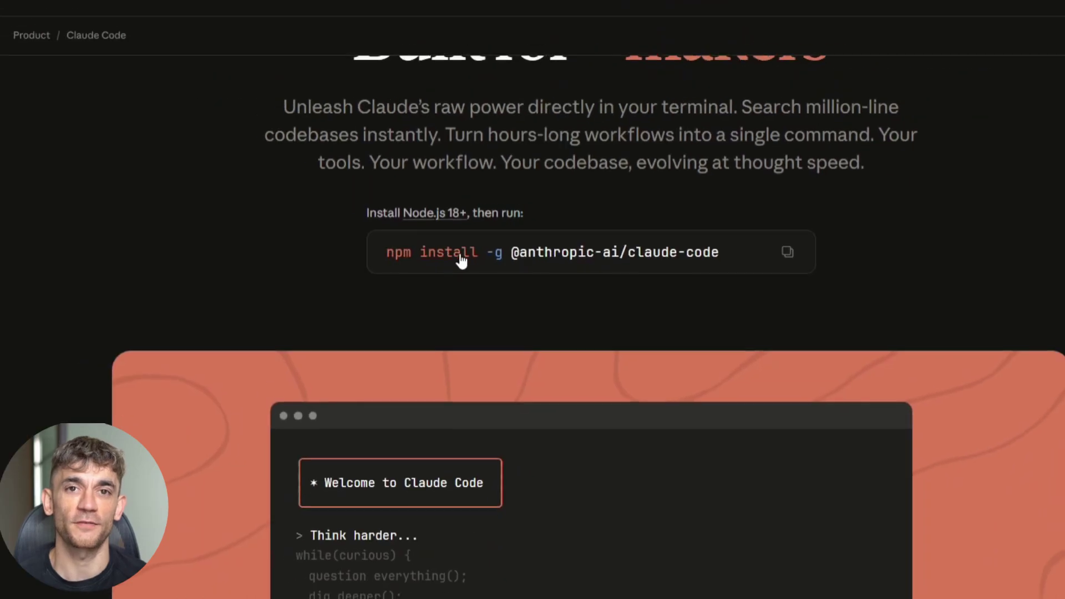
scroll(453, 258, down, 5)
scroll(453, 264, down, 3)
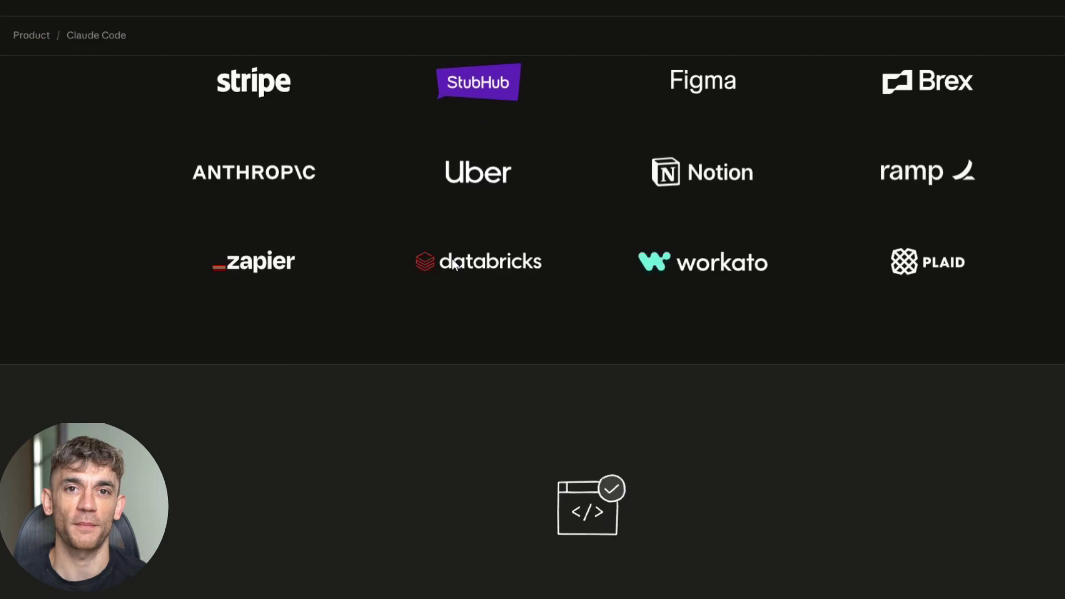
scroll(451, 261, down, 5)
scroll(450, 261, down, 3)
Step: Select the Example 2 (emoji) tab in the Claude Code terminal demo
click(125, 200)
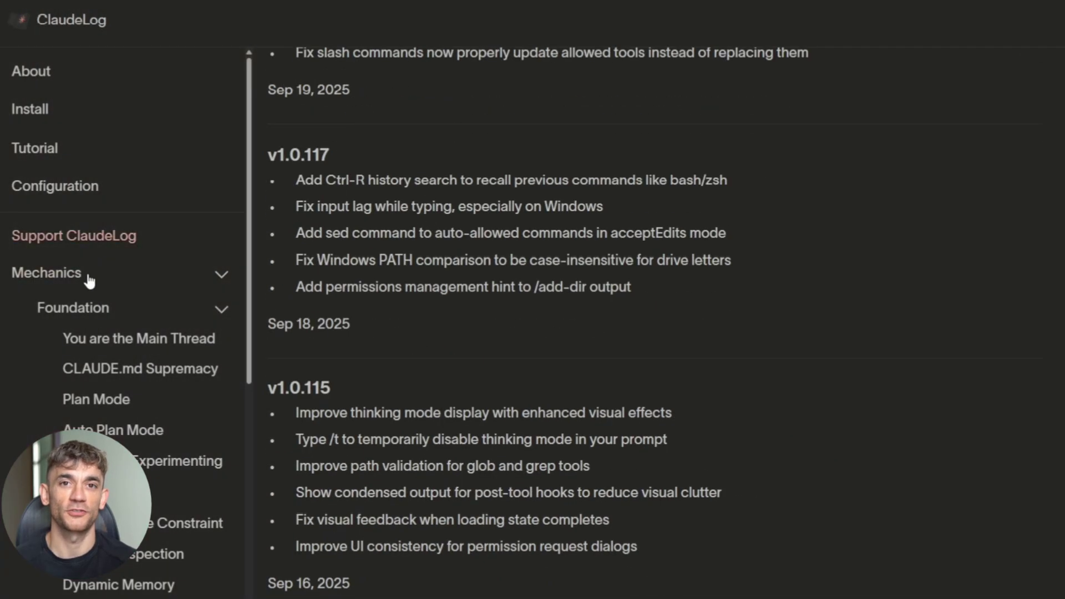
Step: Open the CLAUDE.md Supremacy article, then the 'You are the Main Thread' article
click(119, 374)
click(75, 340)
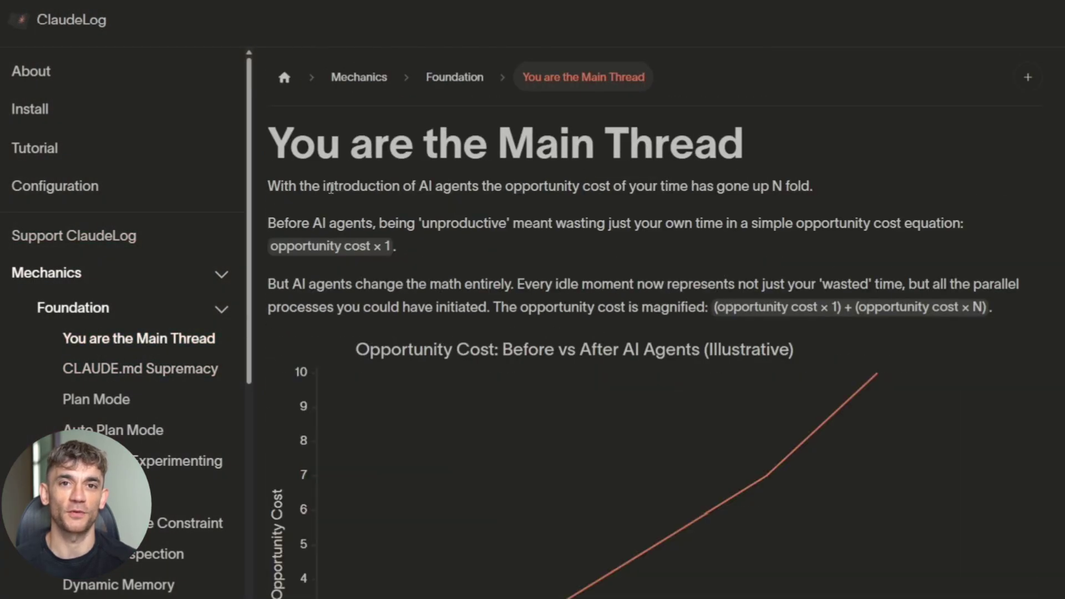
scroll(308, 185, down, 3)
scroll(309, 185, down, 2)
scroll(309, 185, down, 3)
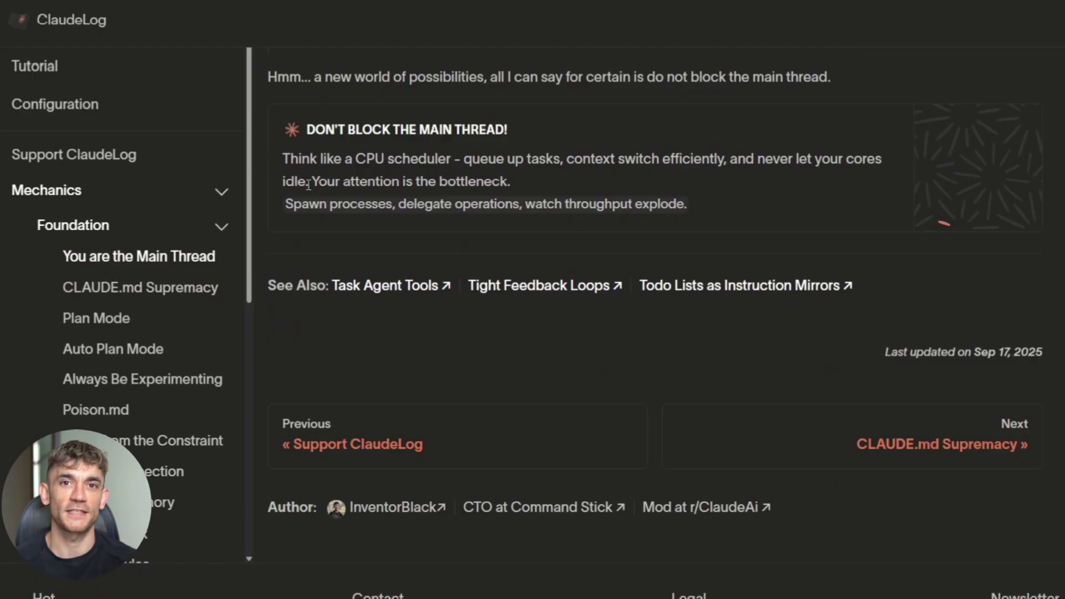
scroll(308, 185, down, 2)
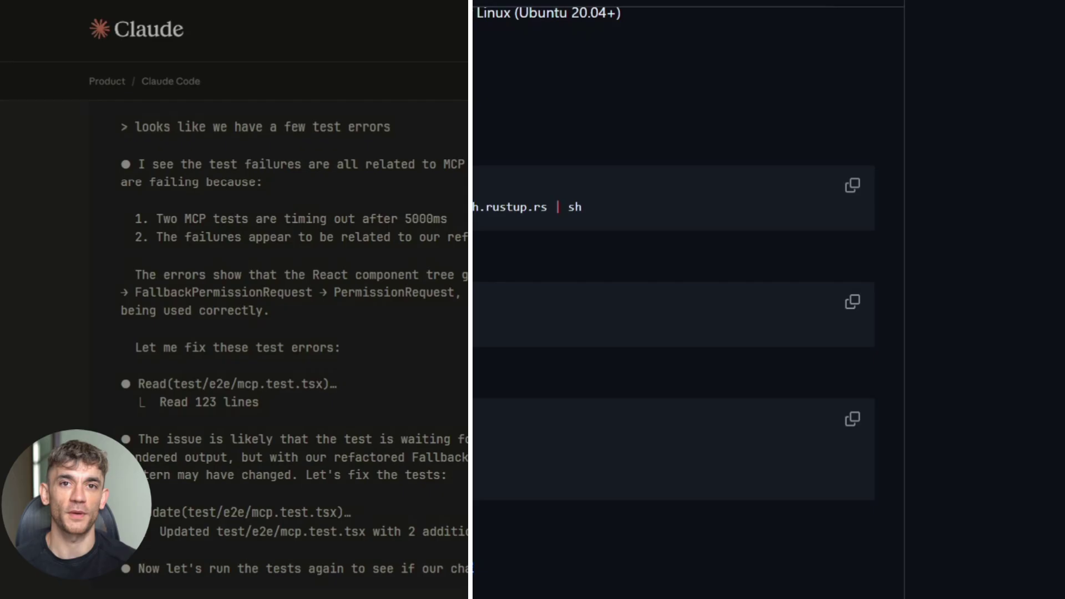
click(149, 206)
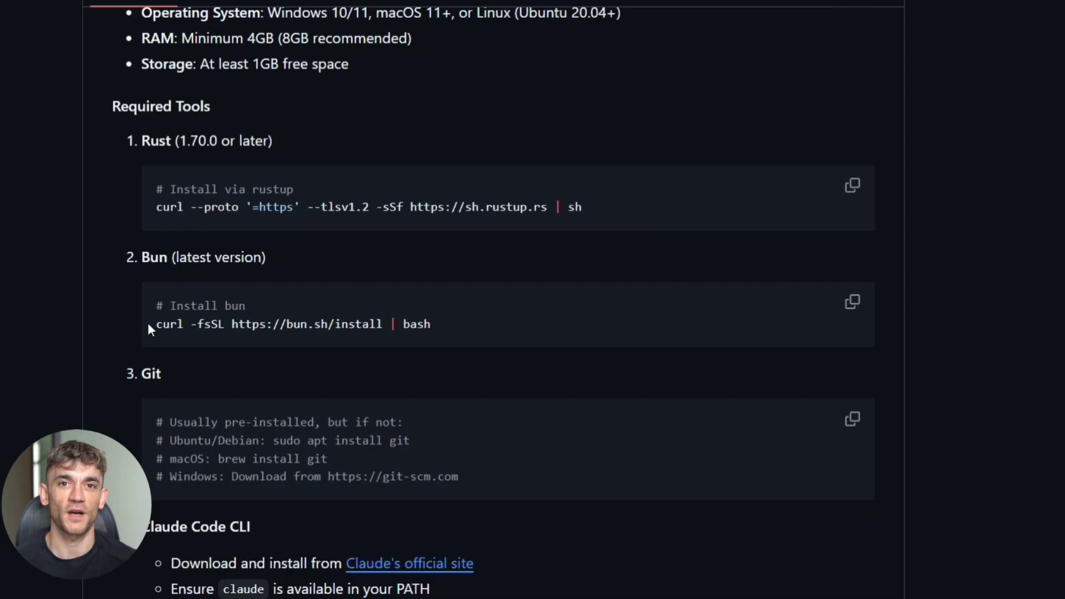
scroll(149, 328, down, 2)
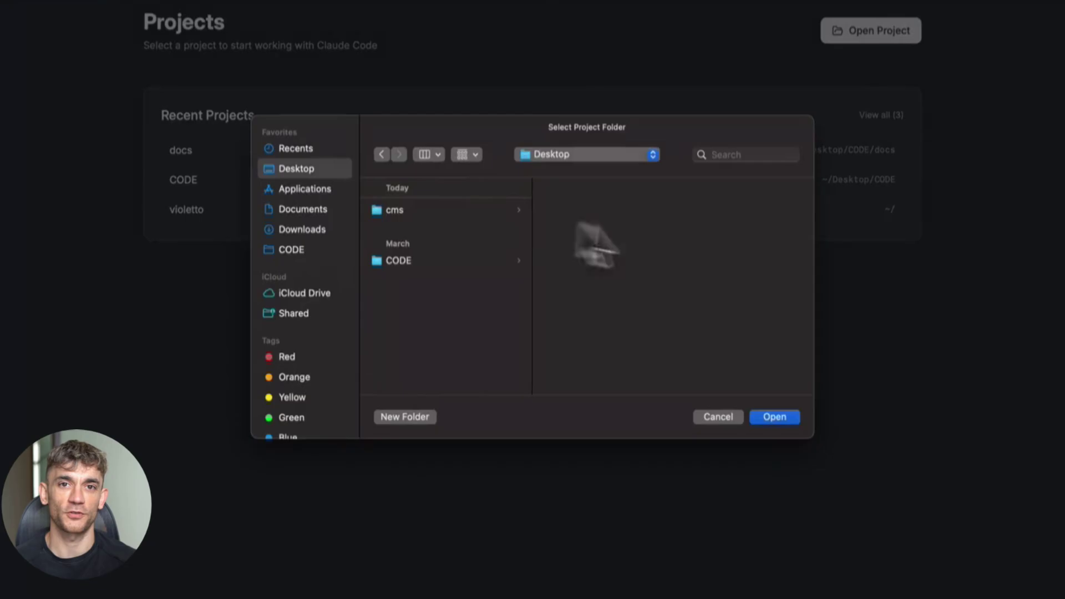
Step: Open the cms folder as a project and start a new Claude chat session
click(774, 417)
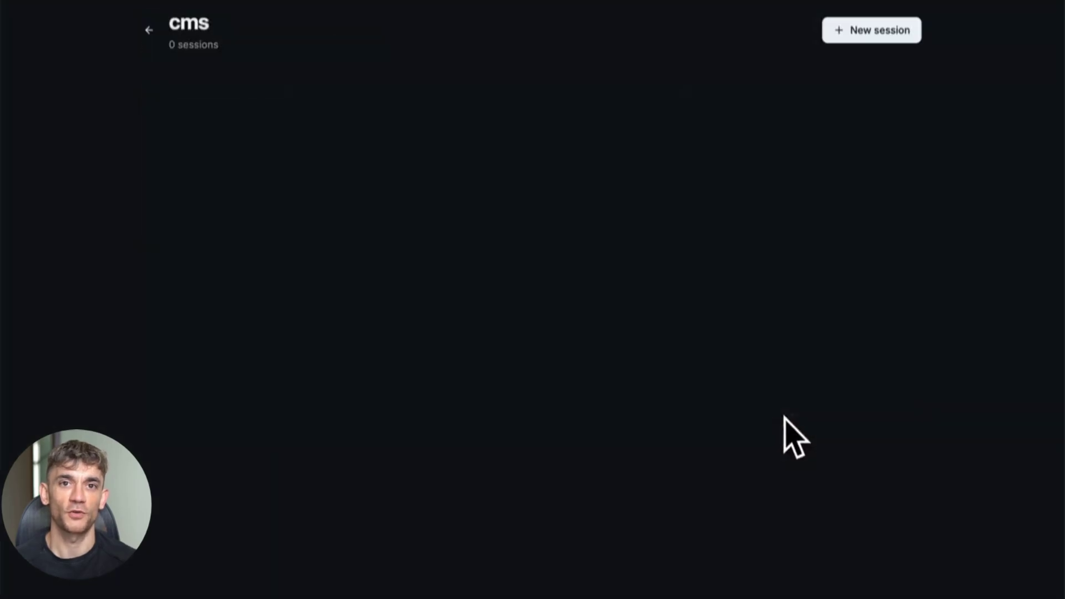
click(871, 30)
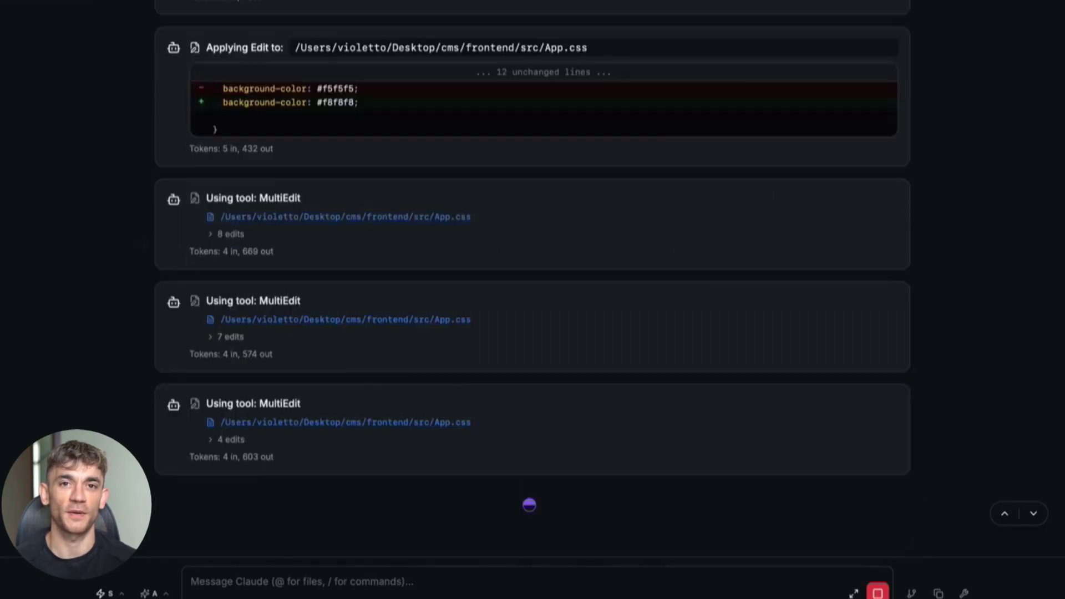
scroll(137, 238, up, 1)
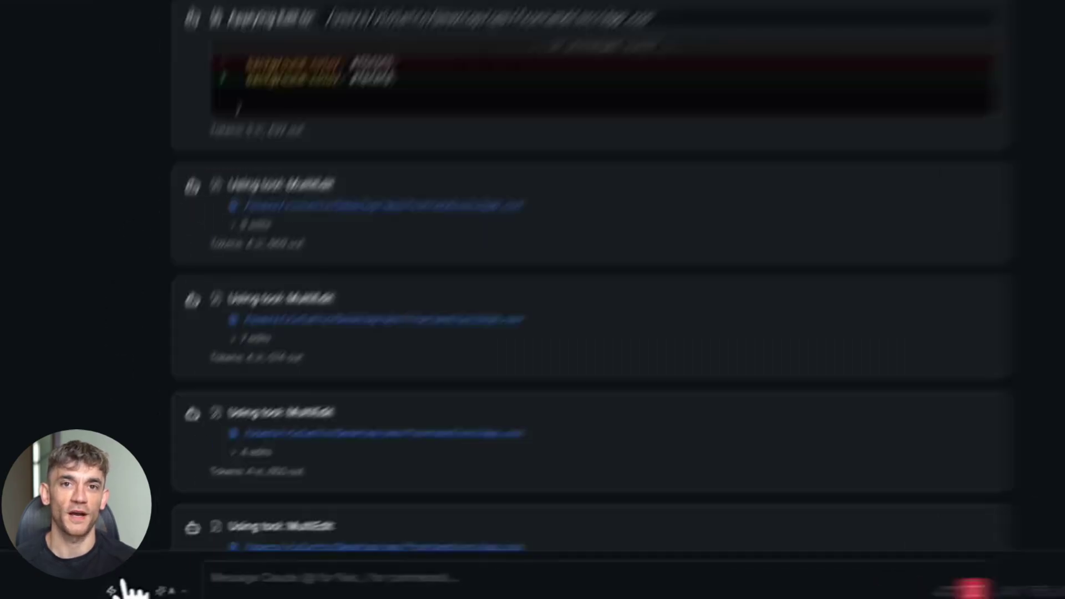
Step: View the Claude 4 Sonnet and Opus model choices, then the Auto, Think and Ultrathink modes
click(121, 587)
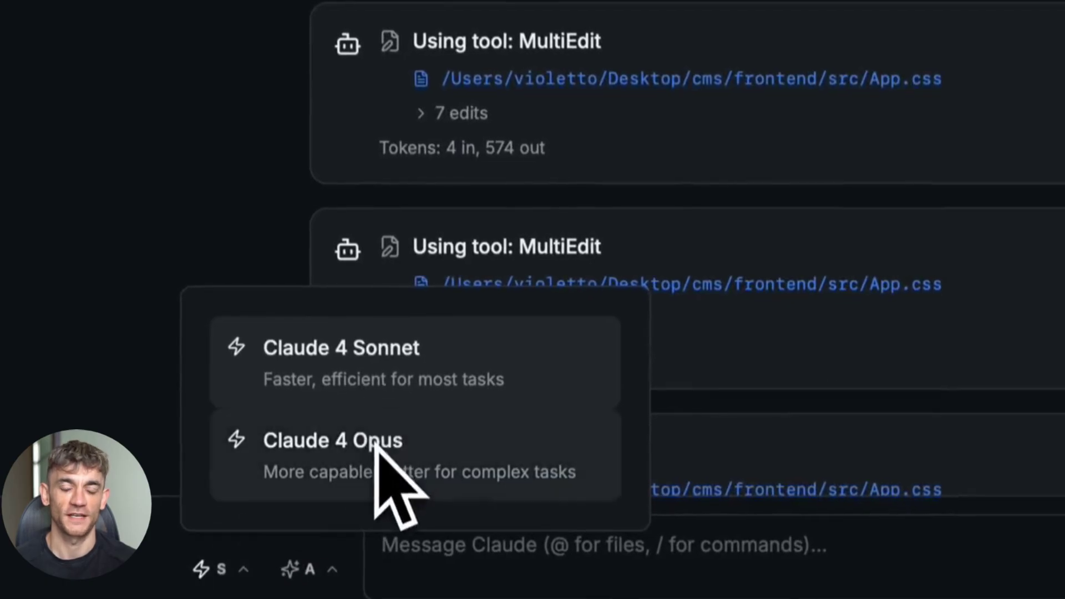
click(300, 571)
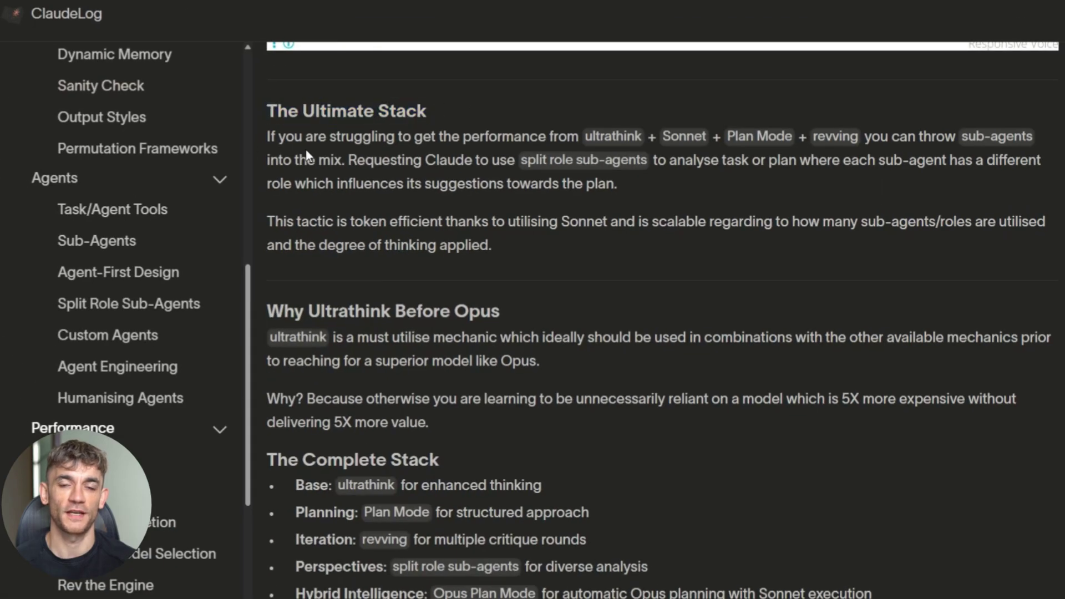
scroll(334, 150, down, 2)
scroll(390, 151, up, 3)
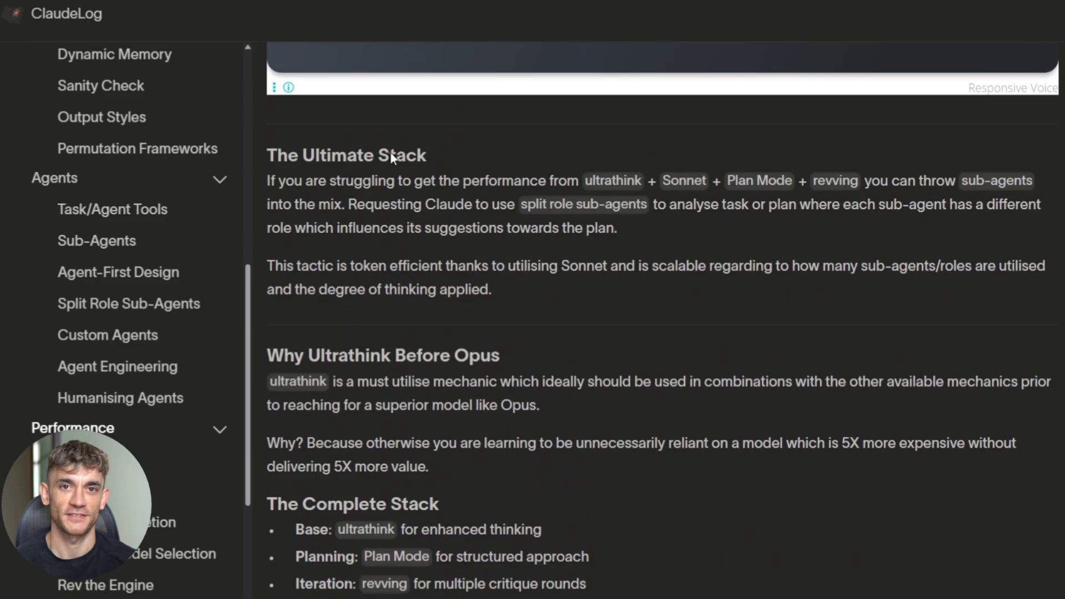
scroll(390, 152, down, 3)
scroll(390, 152, down, 2)
scroll(390, 152, down, 3)
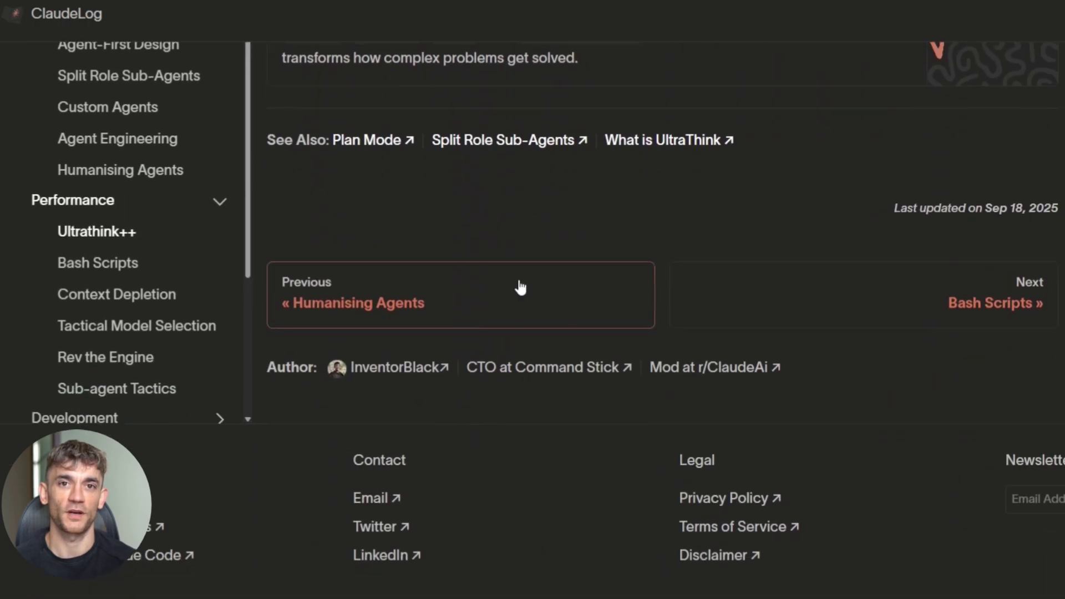
Step: Go to the Bash Scripts article, then open Auto-Accept Permissions under Development
click(119, 265)
scroll(528, 199, down, 2)
scroll(519, 204, down, 3)
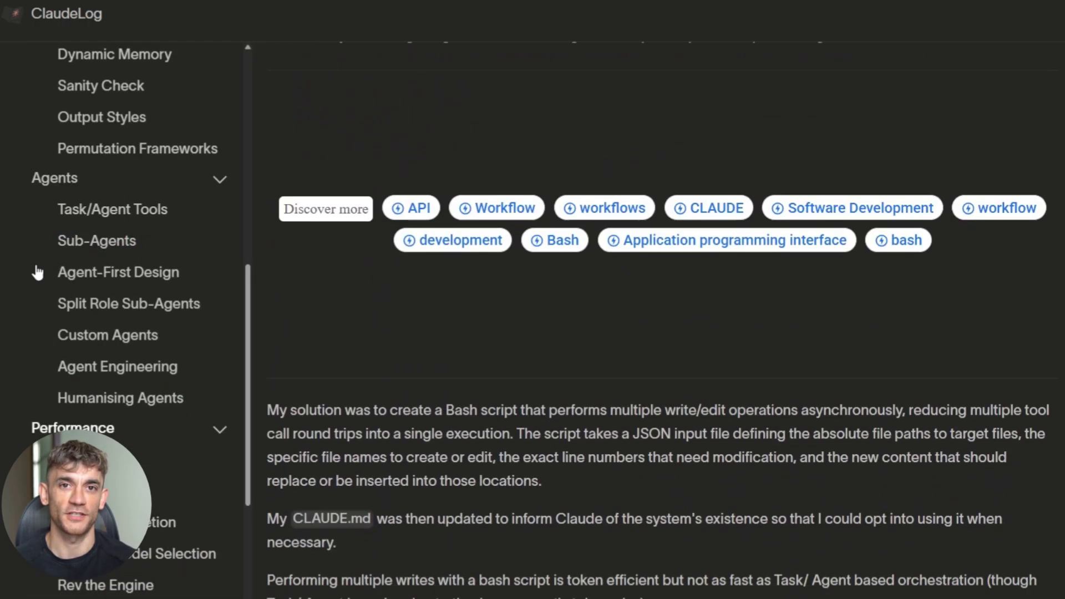
scroll(61, 276, down, 1)
scroll(60, 276, down, 1)
scroll(184, 440, down, 1)
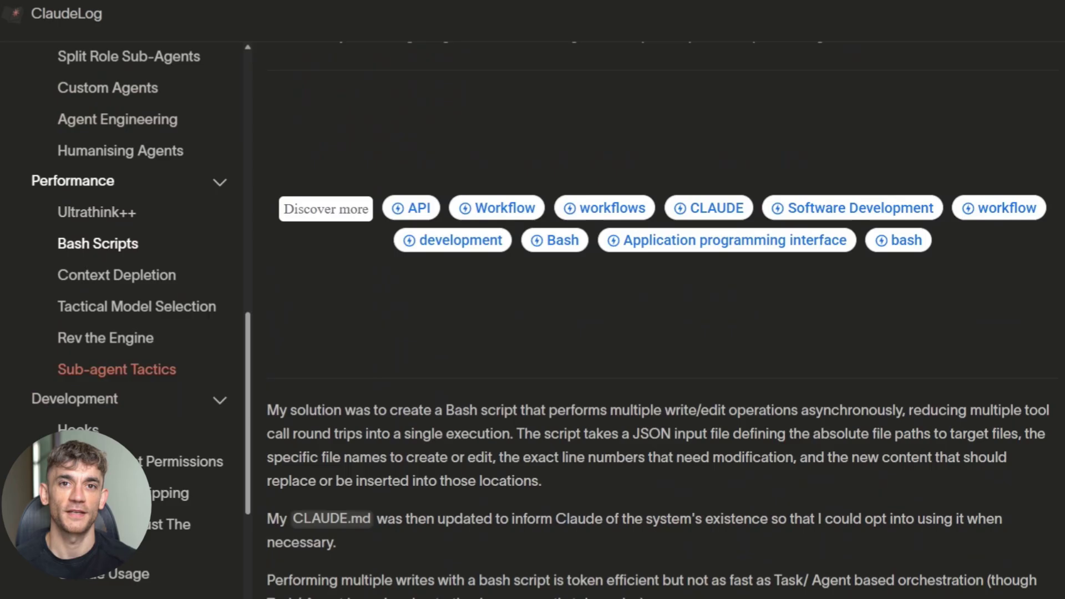
click(184, 441)
scroll(402, 348, down, 3)
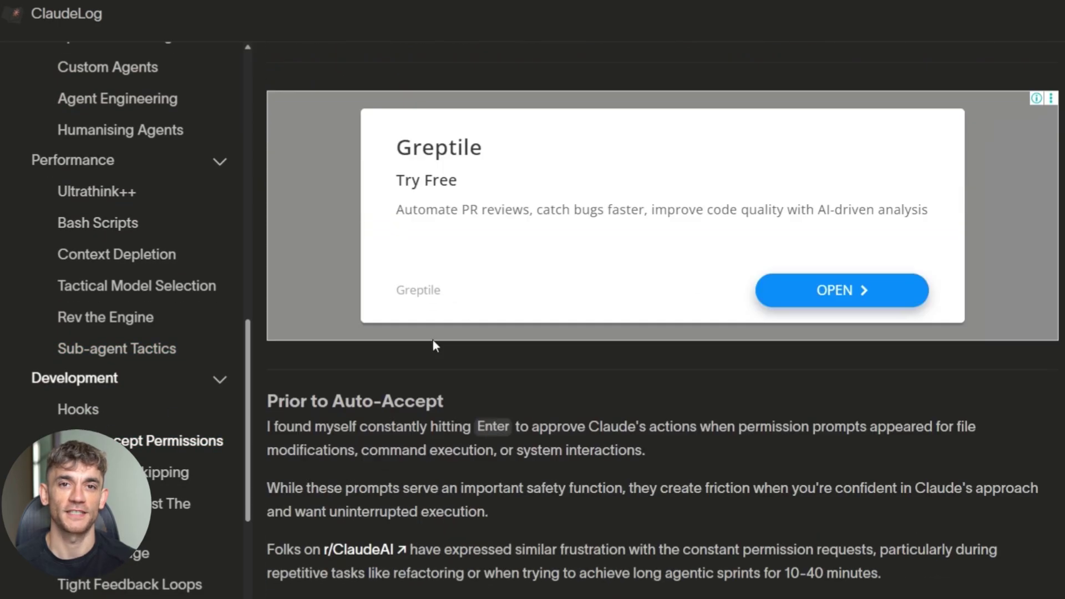
scroll(431, 339, down, 3)
scroll(432, 339, down, 5)
scroll(431, 339, down, 5)
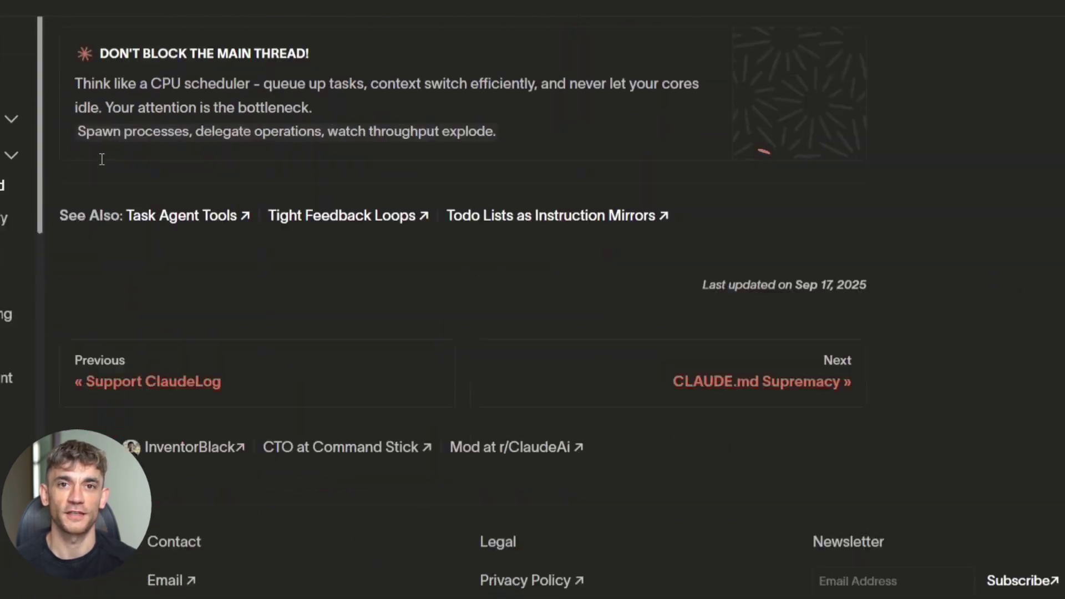
scroll(101, 158, down, 1)
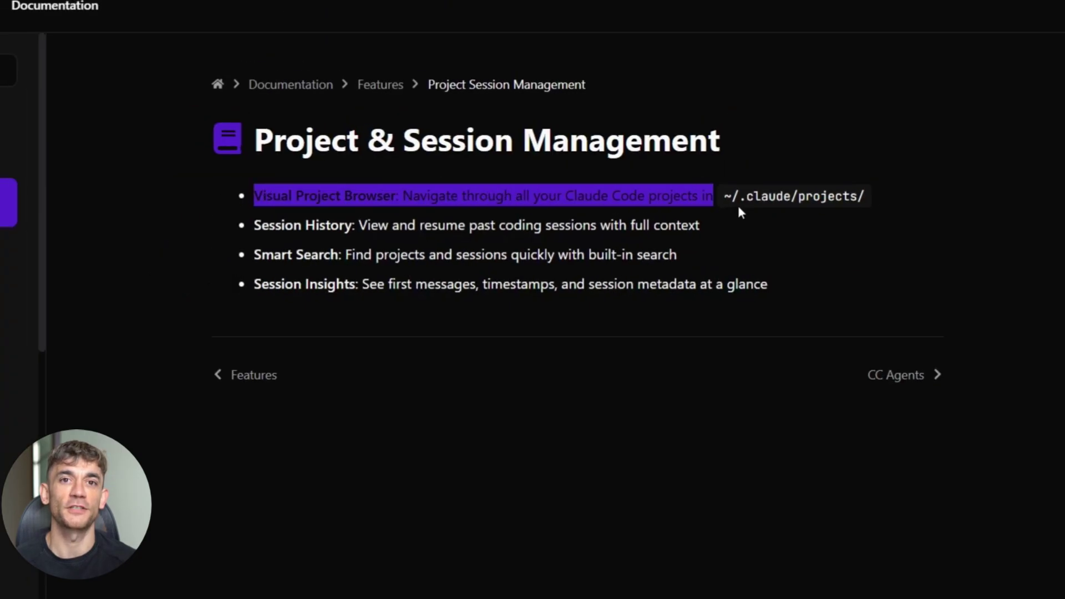
Step: Highlight Session Insights and project-management bullets, then jump to CC Agents and highlight the creation steps
click(764, 250)
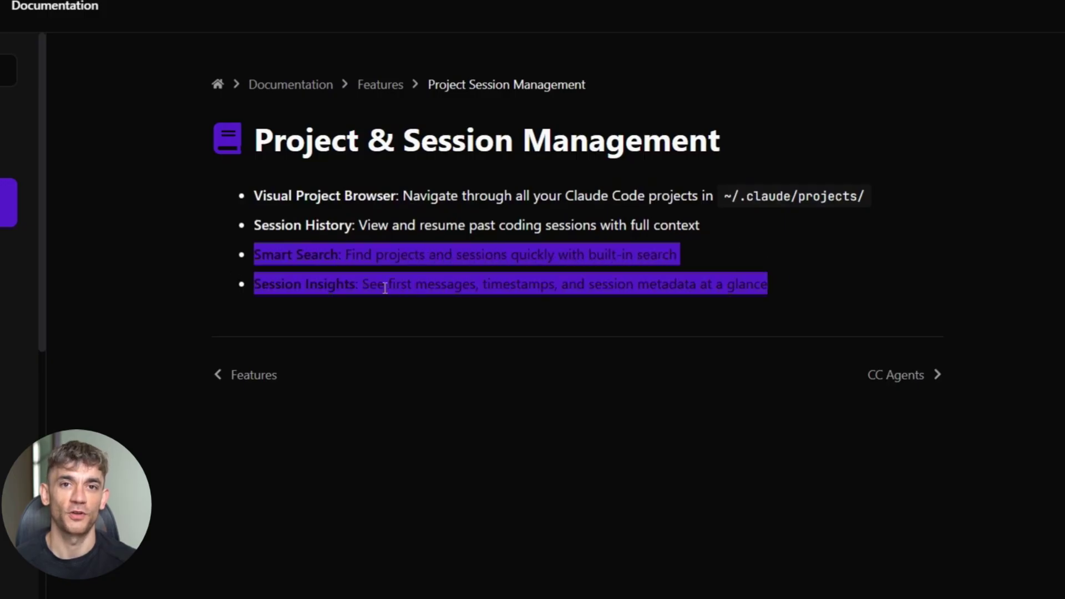
drag(369, 285, 425, 288)
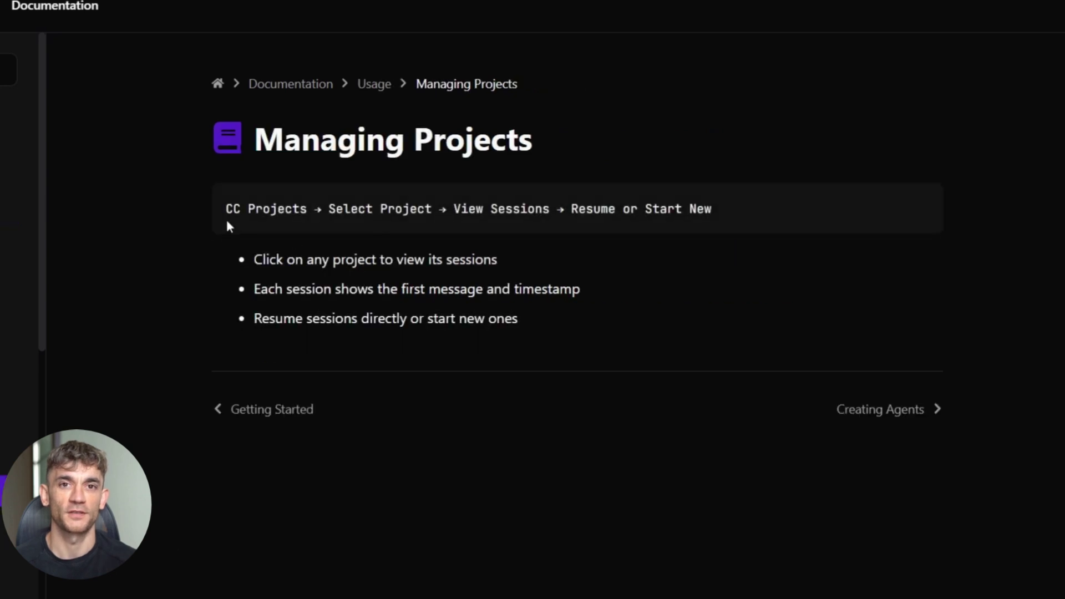
drag(255, 264, 507, 289)
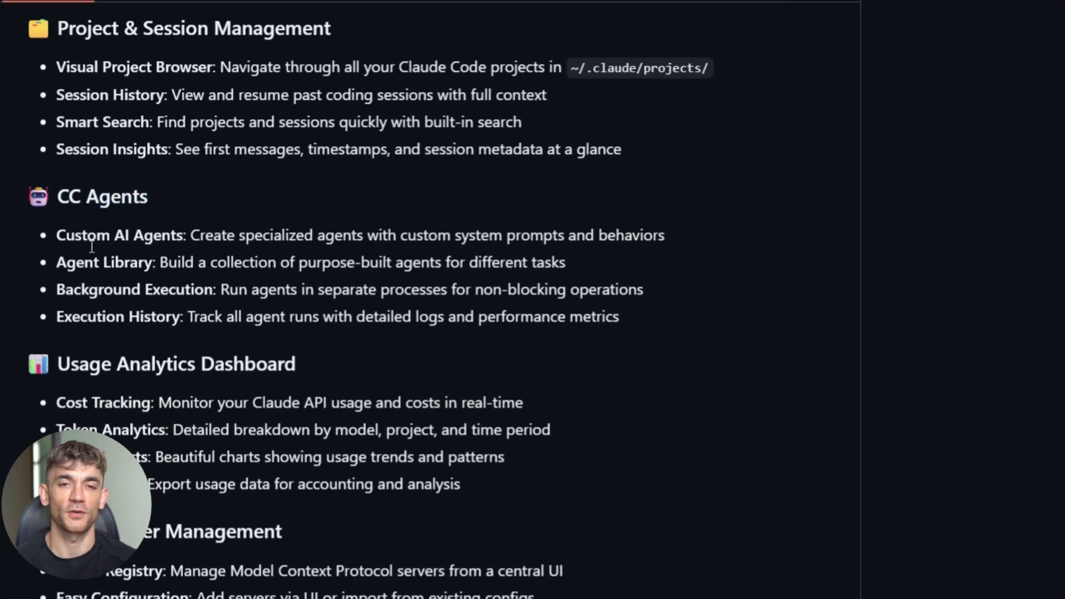
scroll(168, 271, up, 1)
scroll(142, 281, up, 1)
scroll(145, 281, up, 2)
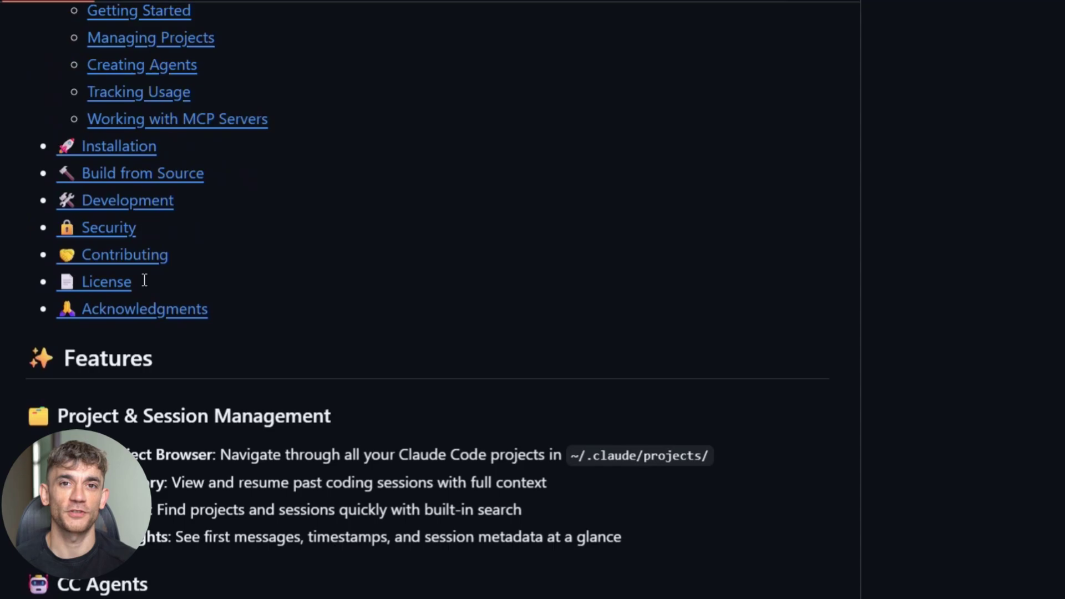
scroll(153, 250, up, 1)
scroll(142, 234, up, 2)
scroll(175, 241, up, 2)
scroll(183, 283, up, 2)
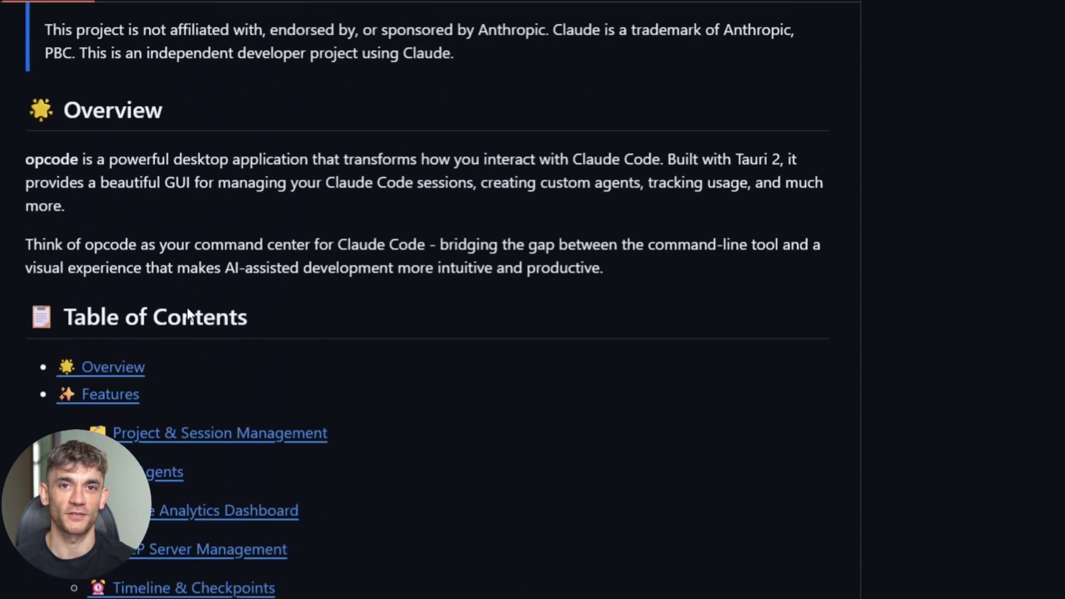
click(152, 480)
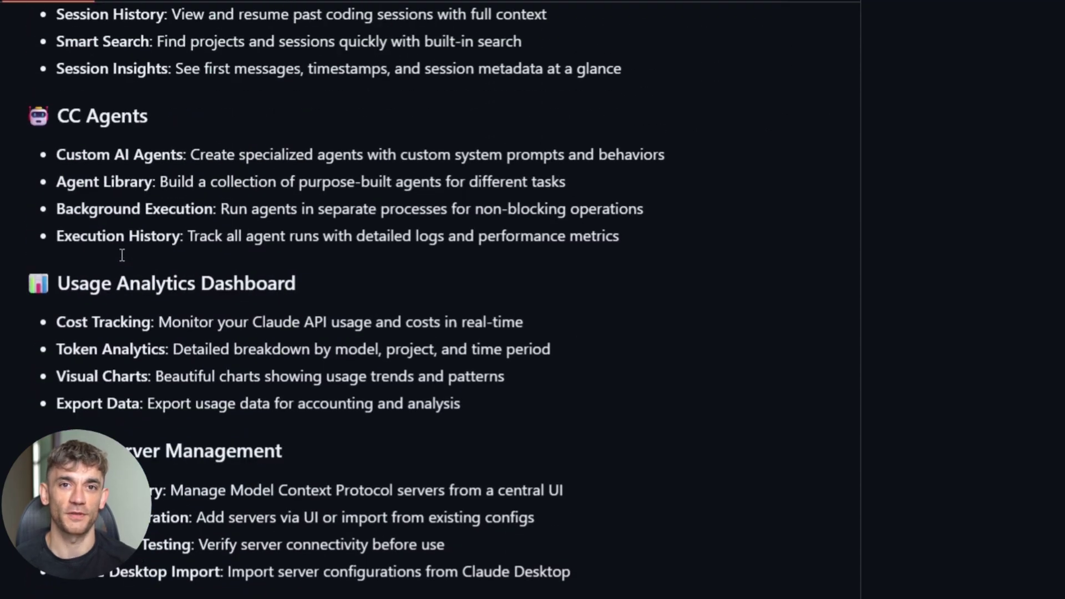
scroll(121, 256, down, 5)
scroll(120, 256, down, 8)
scroll(122, 259, down, 3)
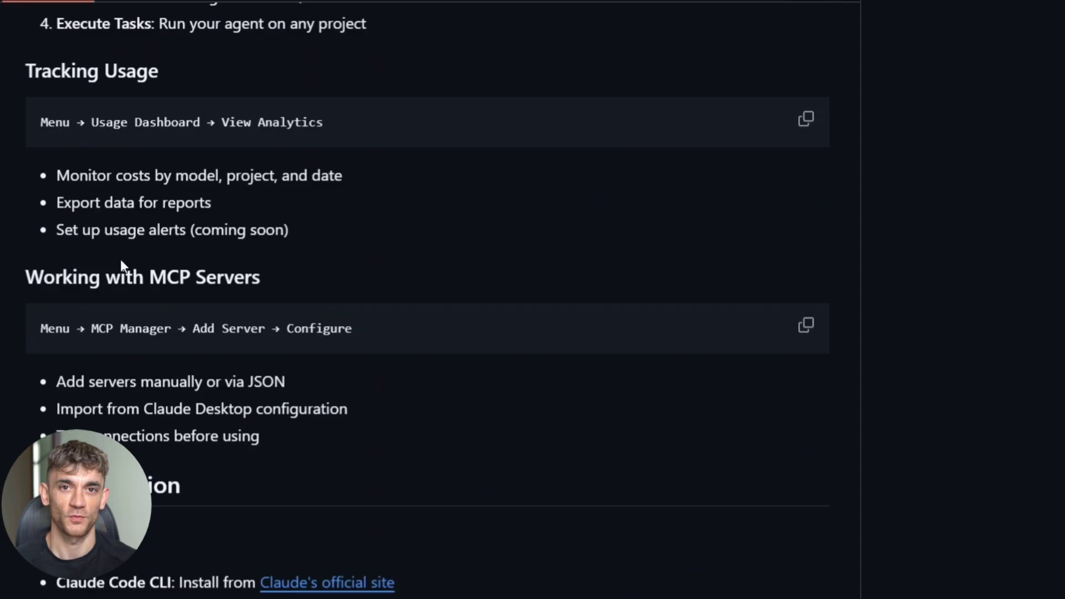
scroll(121, 259, up, 2)
scroll(118, 265, up, 2)
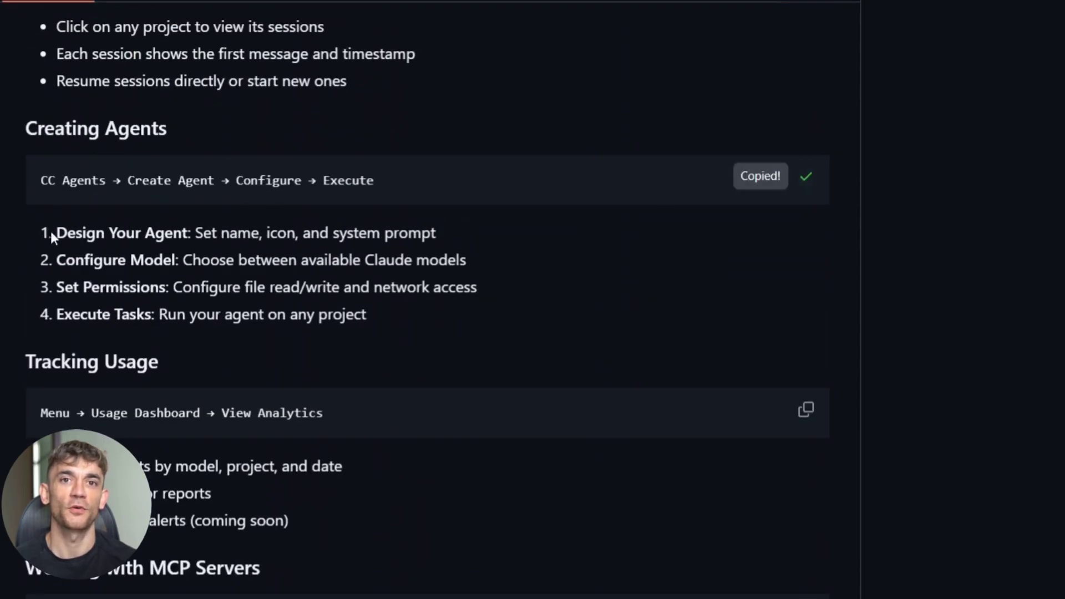
drag(51, 230, 395, 332)
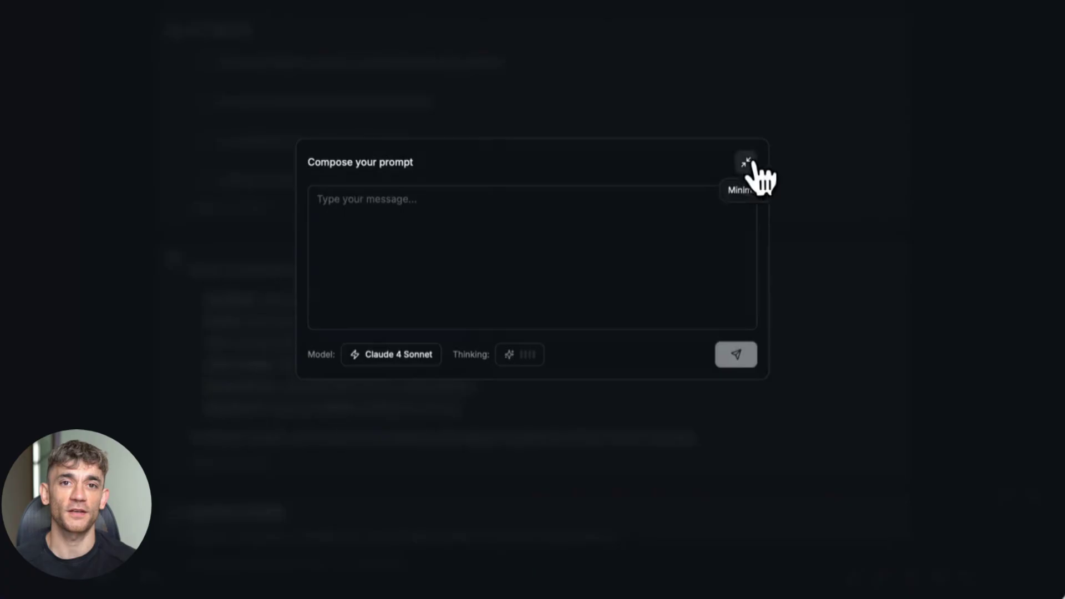
Step: Close the prompt composer and toggle the session timeline panel open, then closed
click(745, 162)
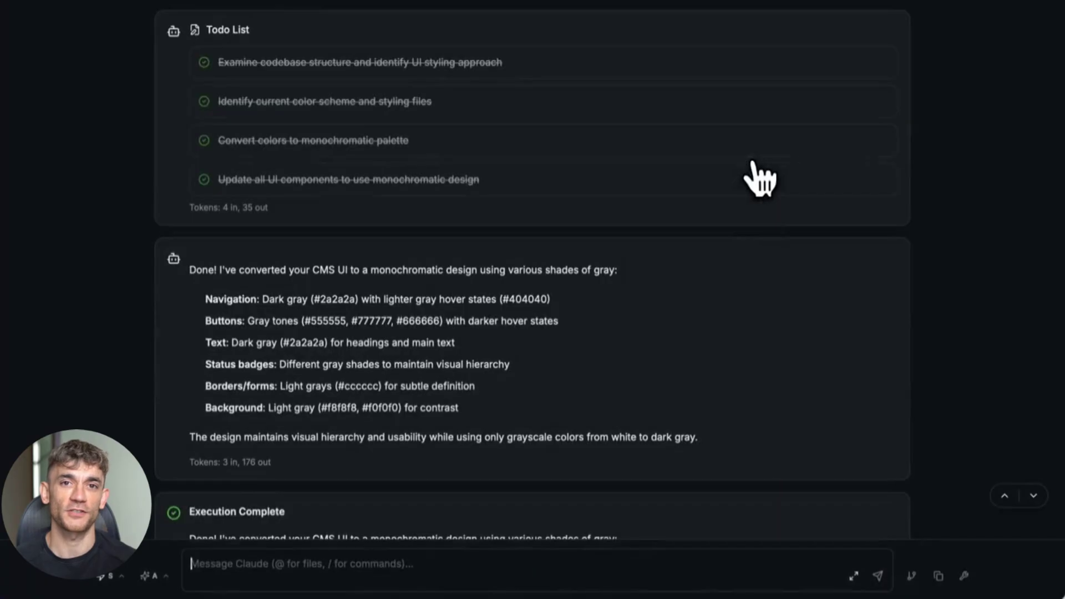
click(912, 575)
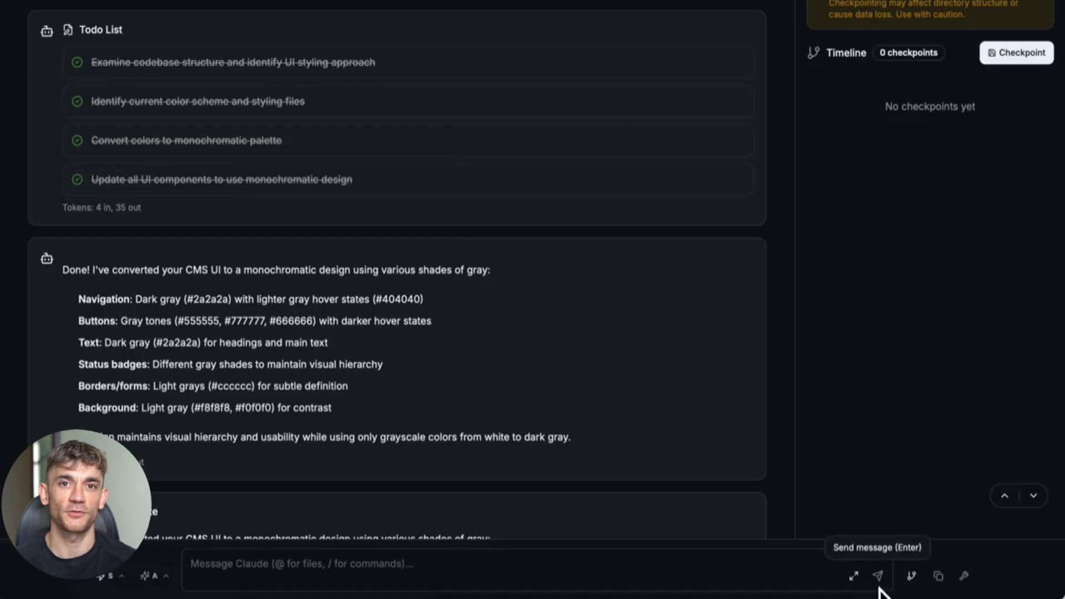
click(912, 576)
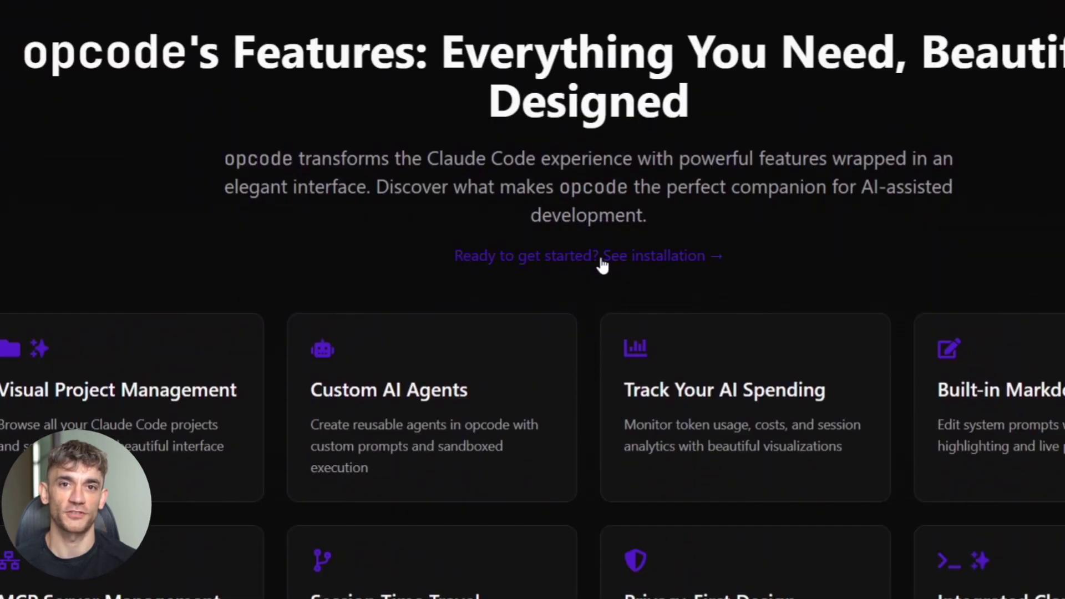
scroll(603, 263, down, 3)
scroll(166, 191, down, 5)
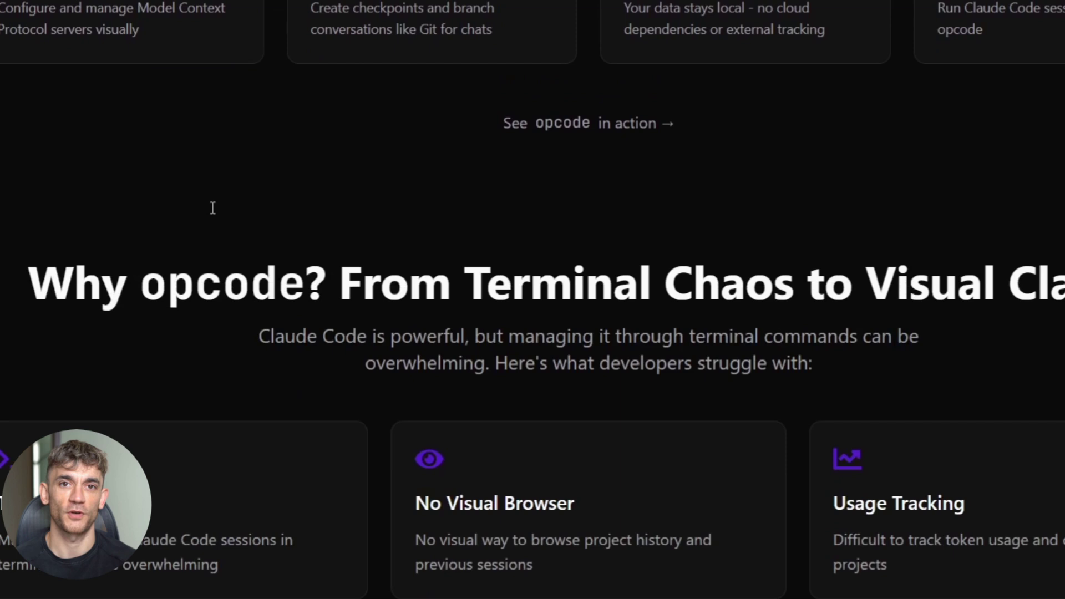
scroll(212, 207, down, 3)
scroll(371, 327, down, 3)
scroll(368, 322, up, 1)
scroll(400, 329, down, 5)
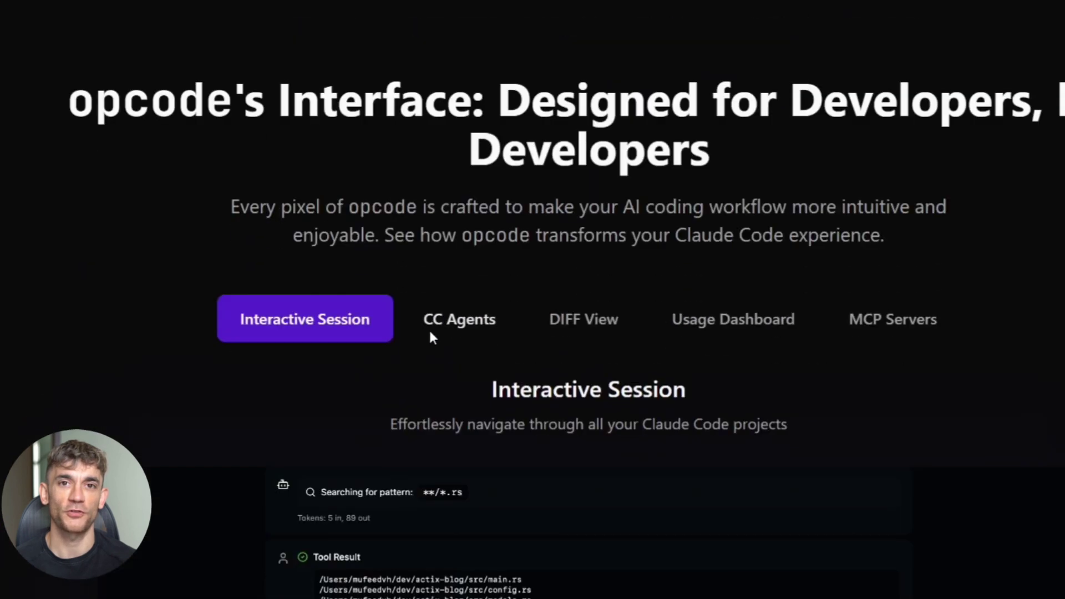
Step: Preview CC Agents in the interface, browse the thinking modes, and close the prompt composer
click(461, 325)
scroll(416, 267, down, 1)
scroll(458, 324, down, 3)
scroll(428, 345, down, 3)
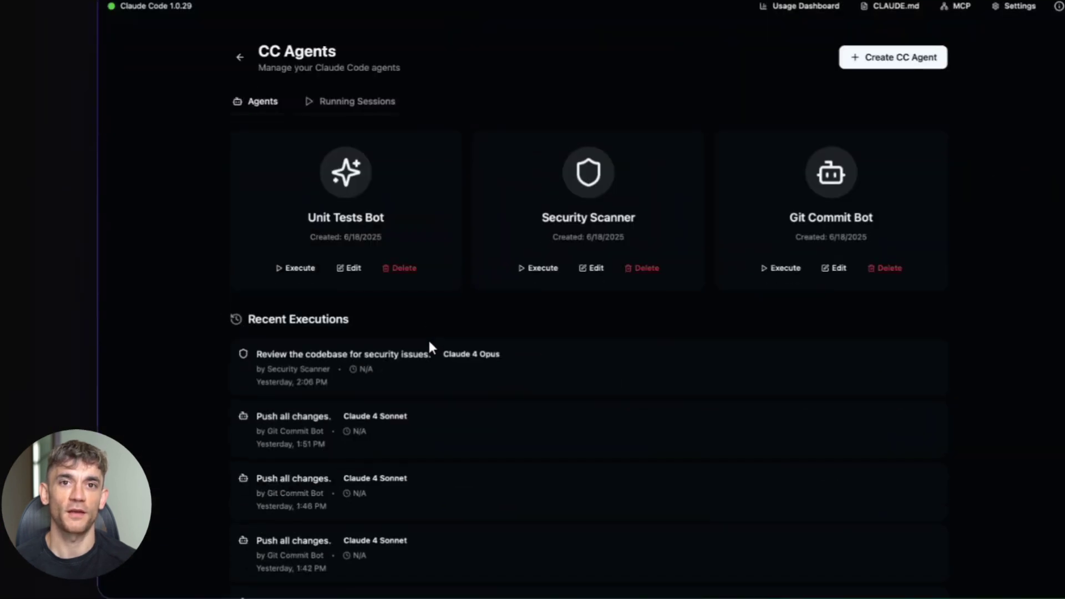
scroll(563, 344, down, 4)
scroll(615, 288, down, 3)
scroll(678, 187, down, 4)
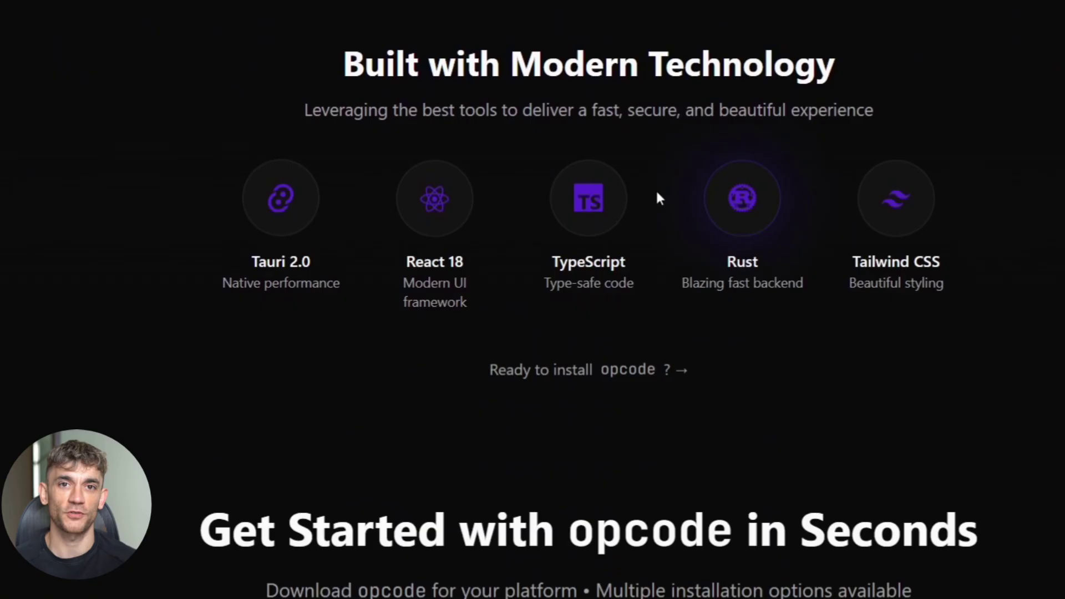
scroll(250, 291, down, 10)
scroll(231, 333, down, 5)
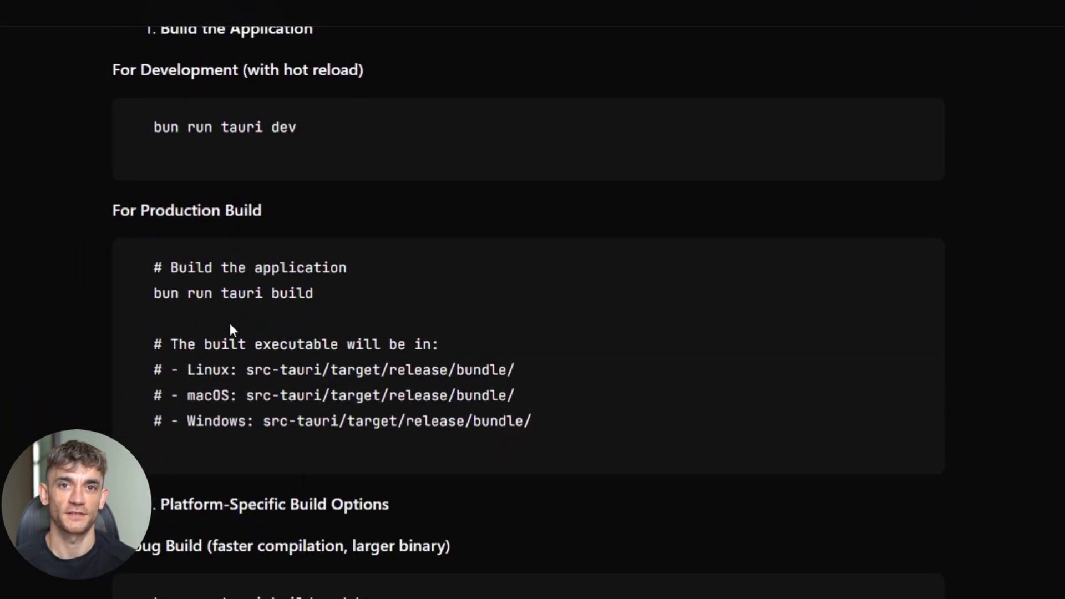
scroll(233, 316, down, 1)
scroll(232, 329, down, 1)
scroll(230, 326, down, 3)
scroll(230, 326, down, 3)
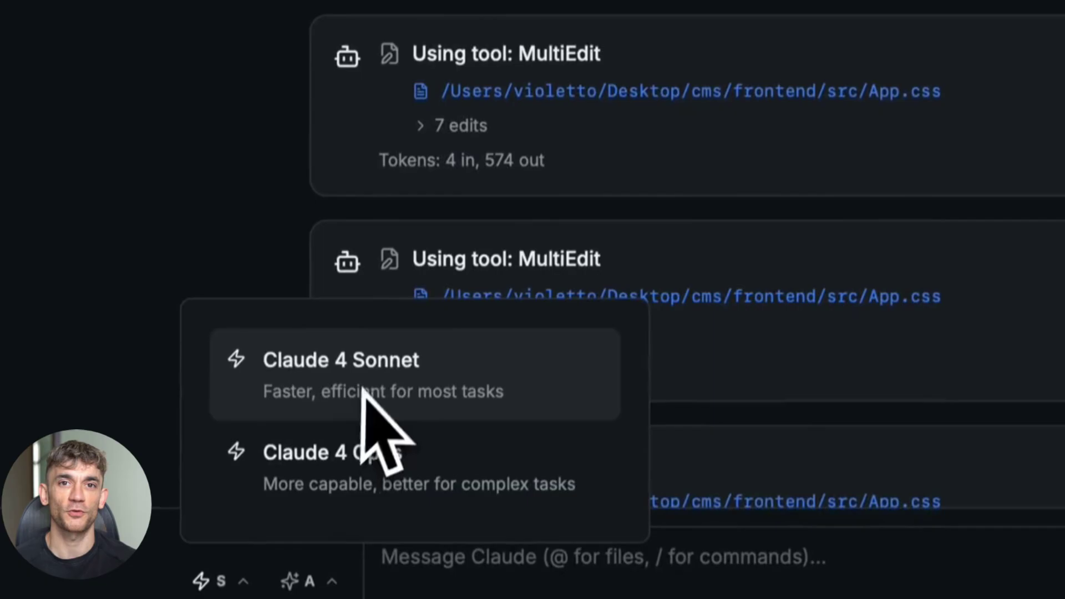
click(299, 580)
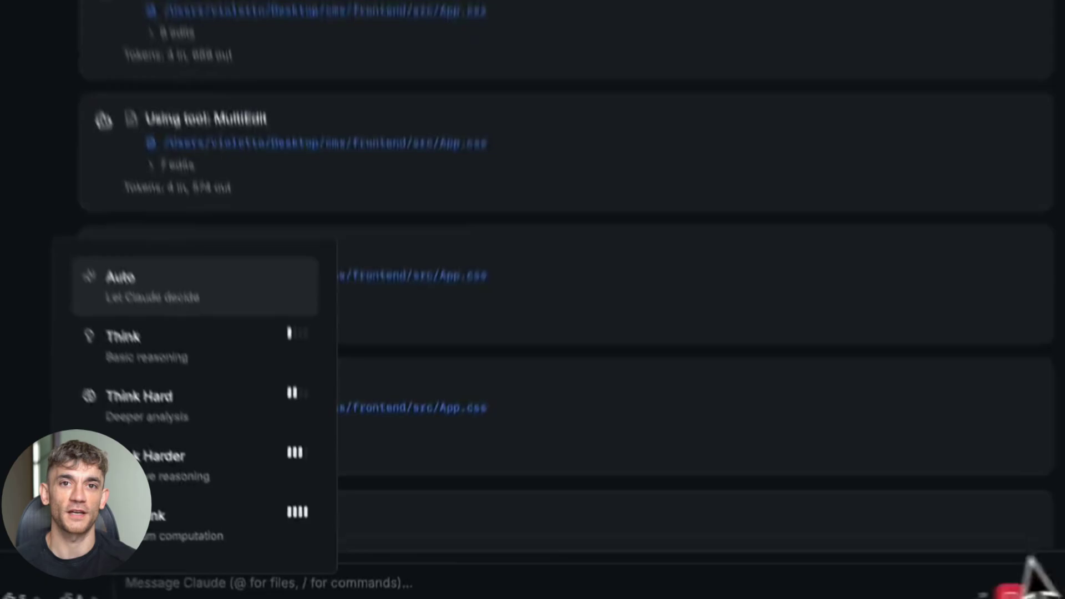
click(955, 537)
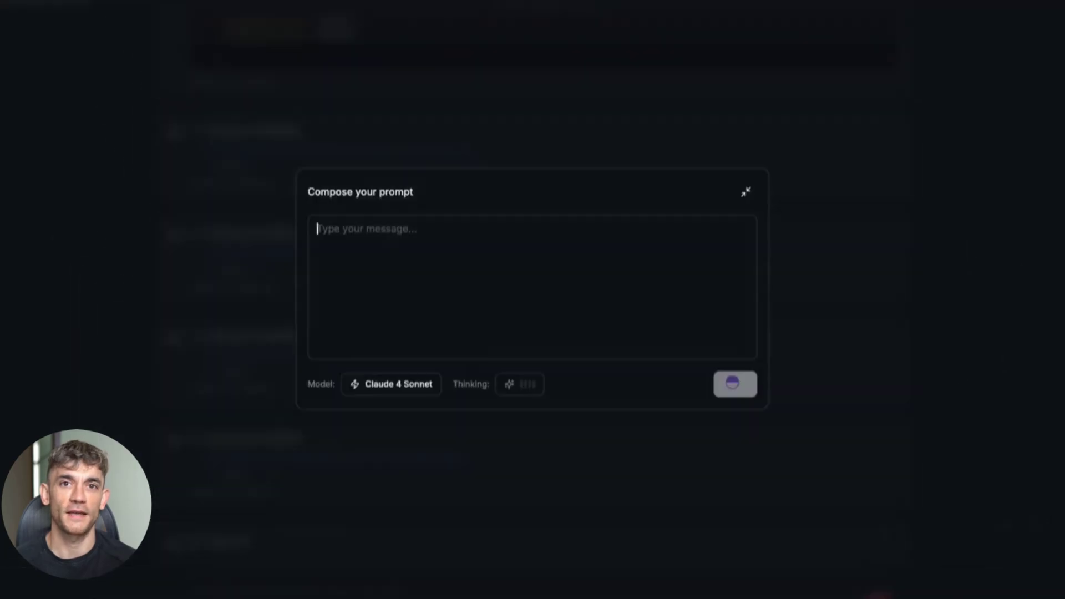
click(747, 193)
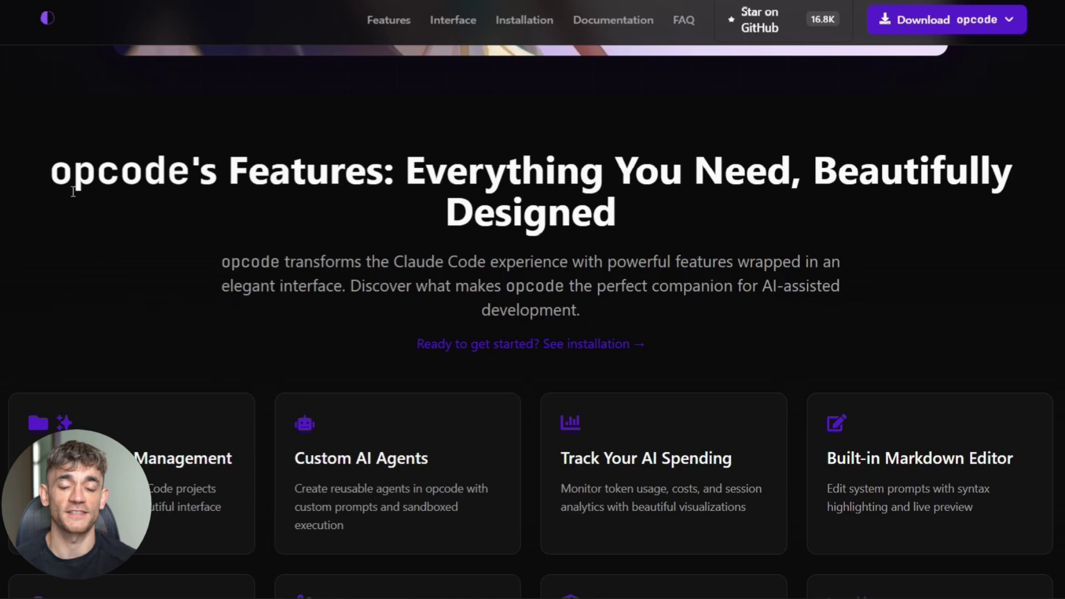
drag(52, 167, 705, 348)
scroll(198, 360, down, 2)
scroll(196, 354, down, 4)
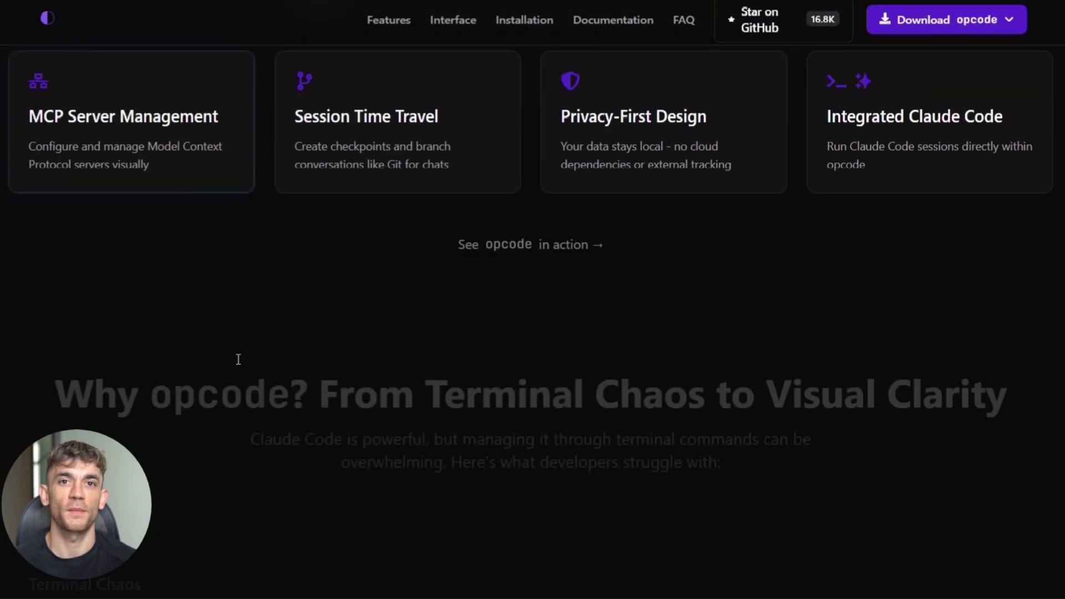
scroll(244, 355, down, 4)
scroll(244, 354, down, 3)
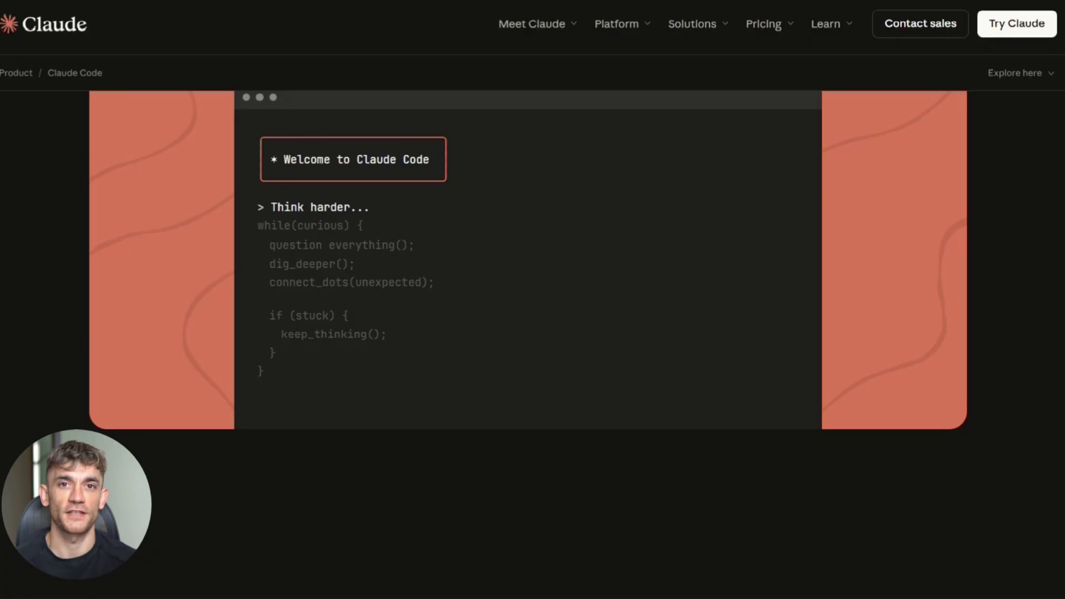
scroll(373, 161, down, 5)
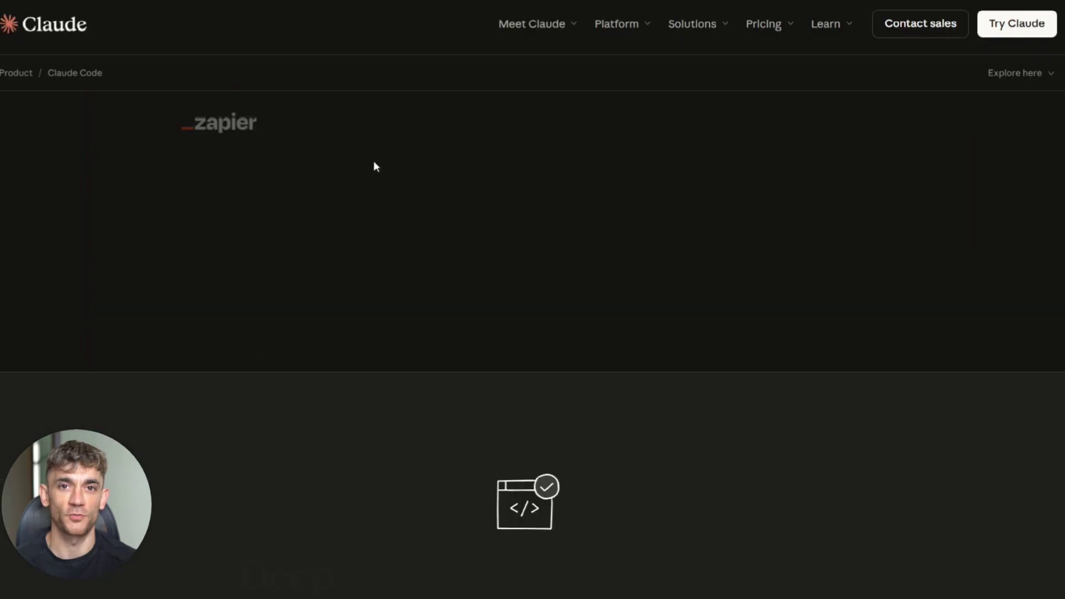
scroll(373, 160, down, 5)
scroll(362, 159, down, 4)
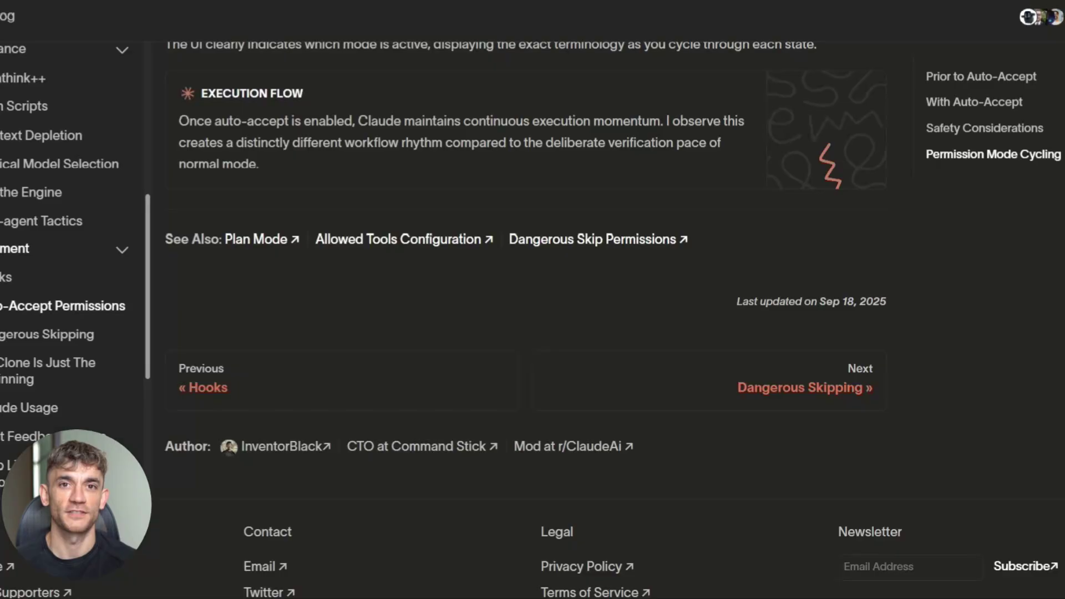
scroll(387, 185, down, 2)
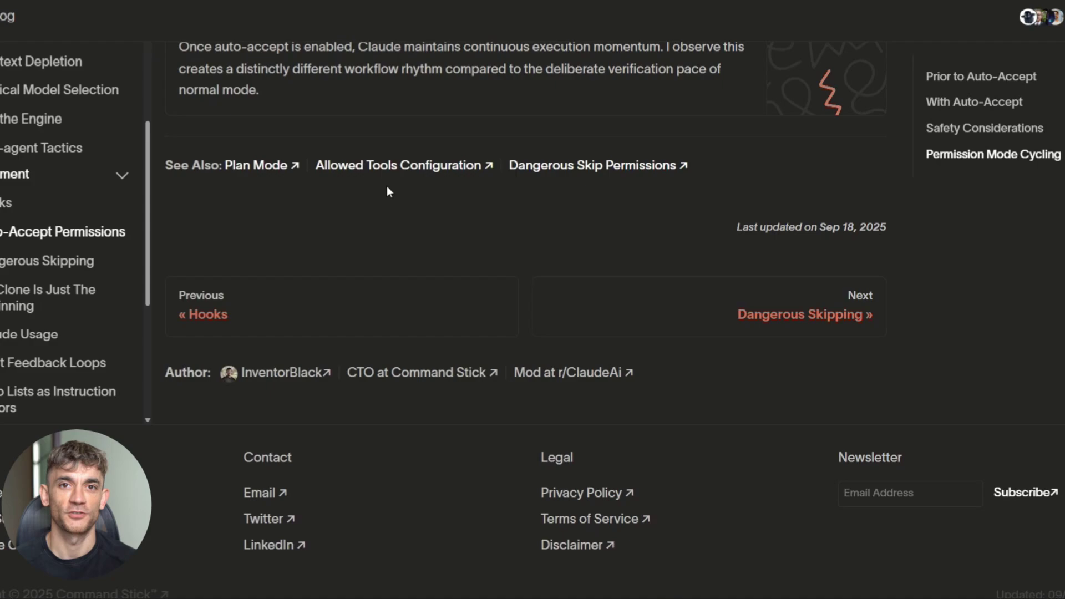
scroll(405, 188, down, 1)
scroll(406, 186, up, 6)
scroll(406, 188, up, 6)
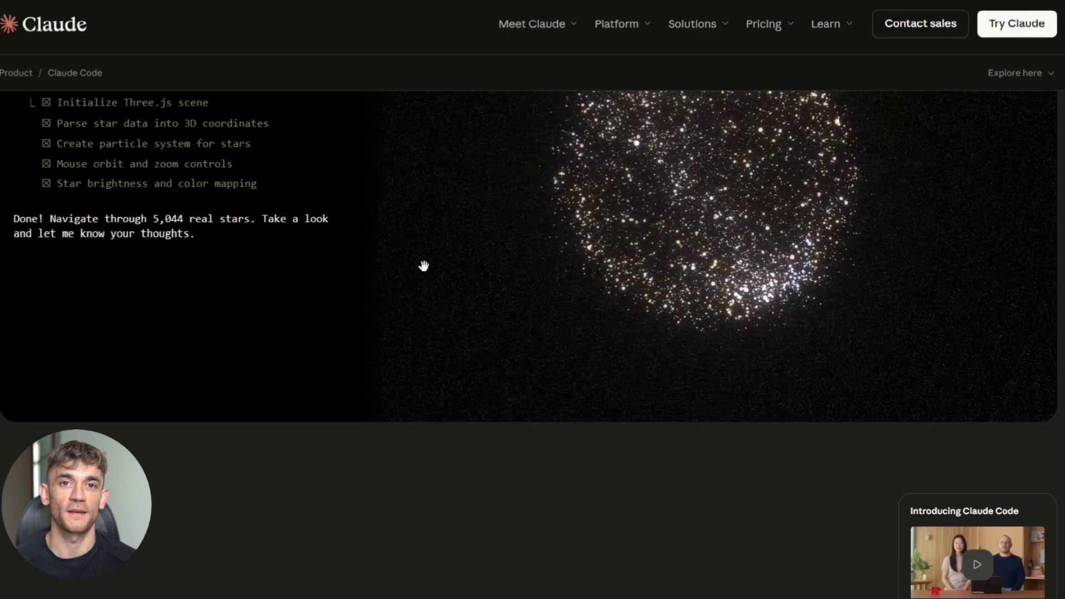
scroll(953, 392, up, 5)
scroll(730, 217, up, 5)
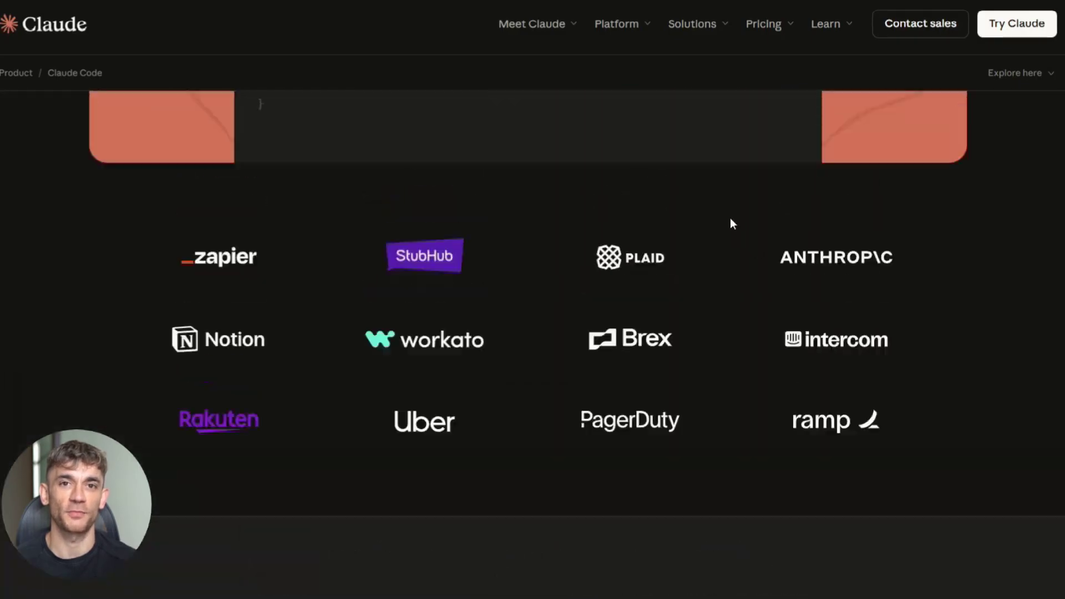
scroll(680, 42, up, 3)
Step: Open Claude's AI agents page and highlight the Project & Session Management feature descriptions
click(691, 79)
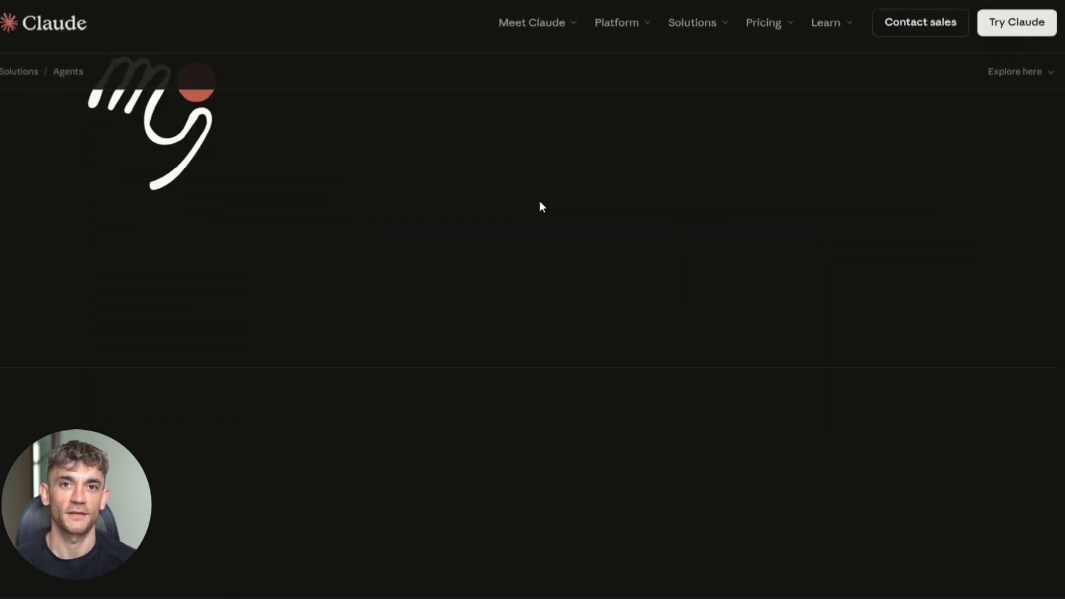
scroll(574, 241, down, 2)
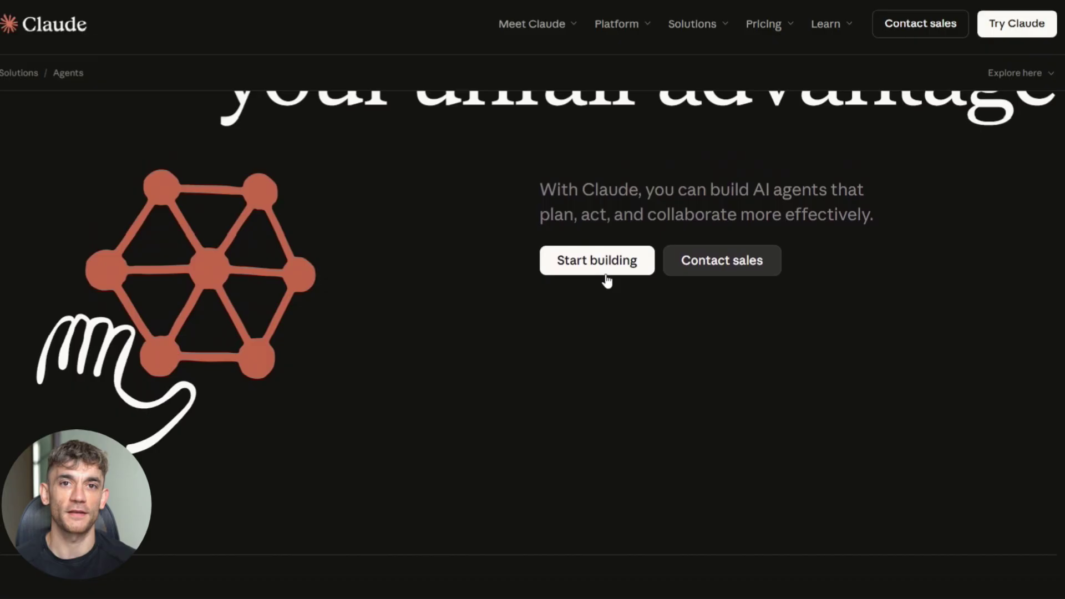
scroll(606, 276, down, 5)
scroll(605, 277, down, 5)
scroll(603, 276, down, 5)
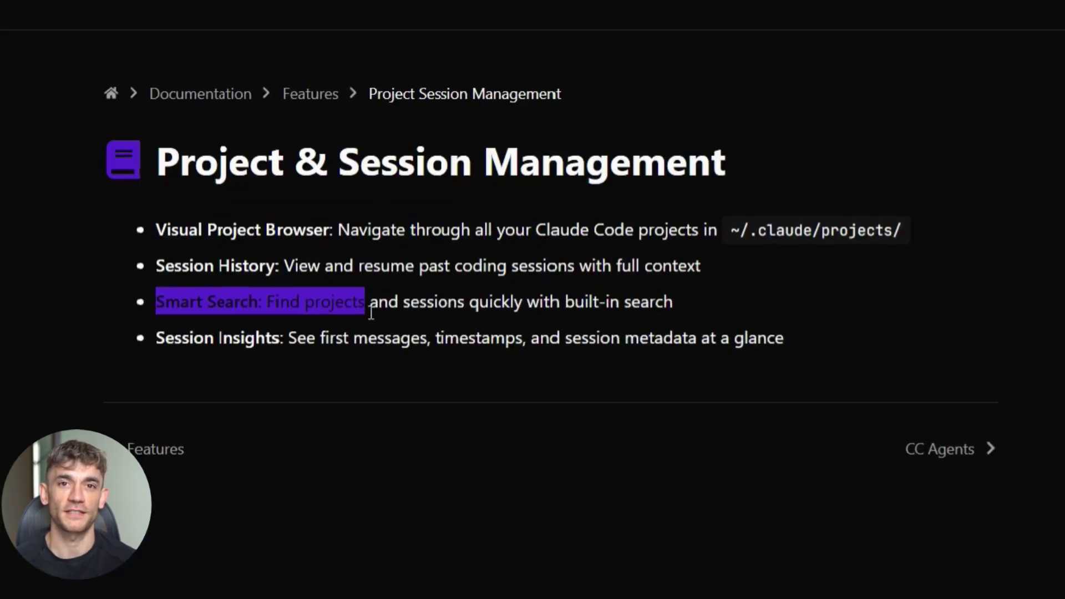
drag(370, 312, 811, 336)
click(301, 343)
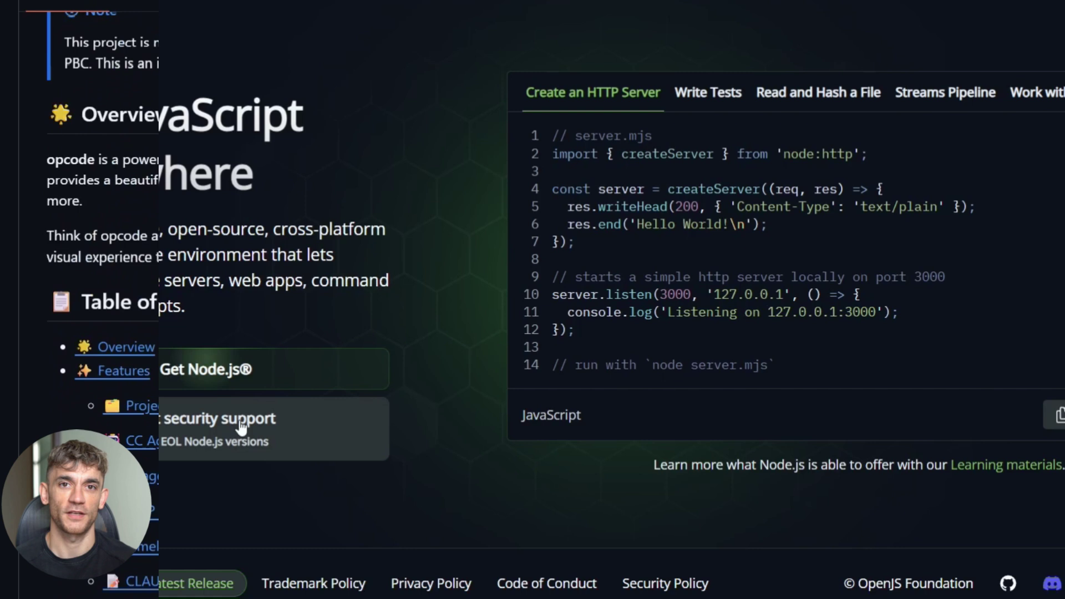
Step: Open the Node.js v22.19.0 download page; highlight the Node 18+ requirement and npm install command
click(199, 371)
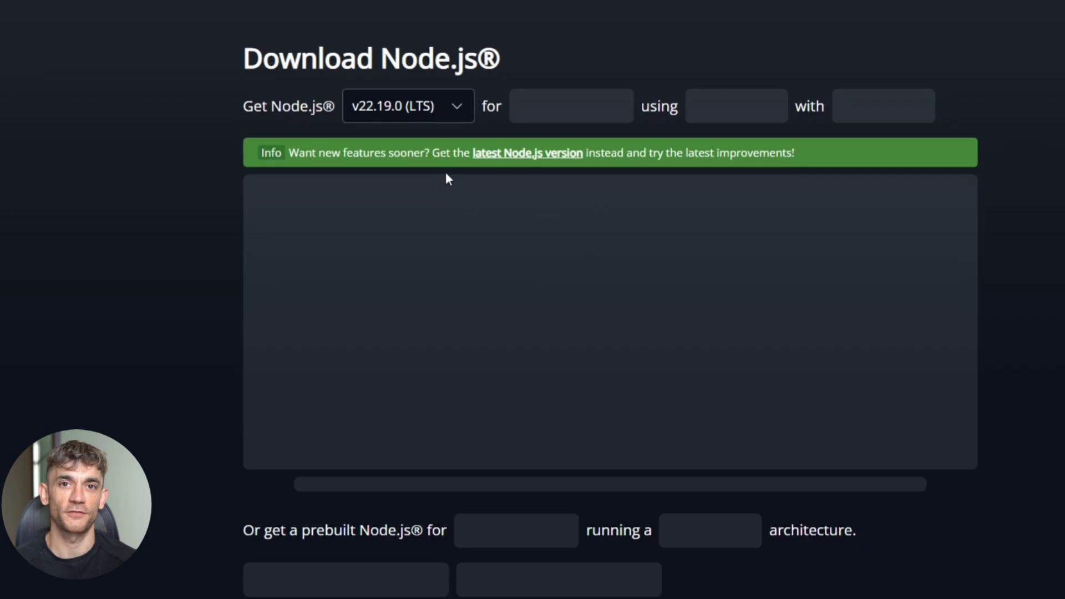
scroll(447, 174, down, 1)
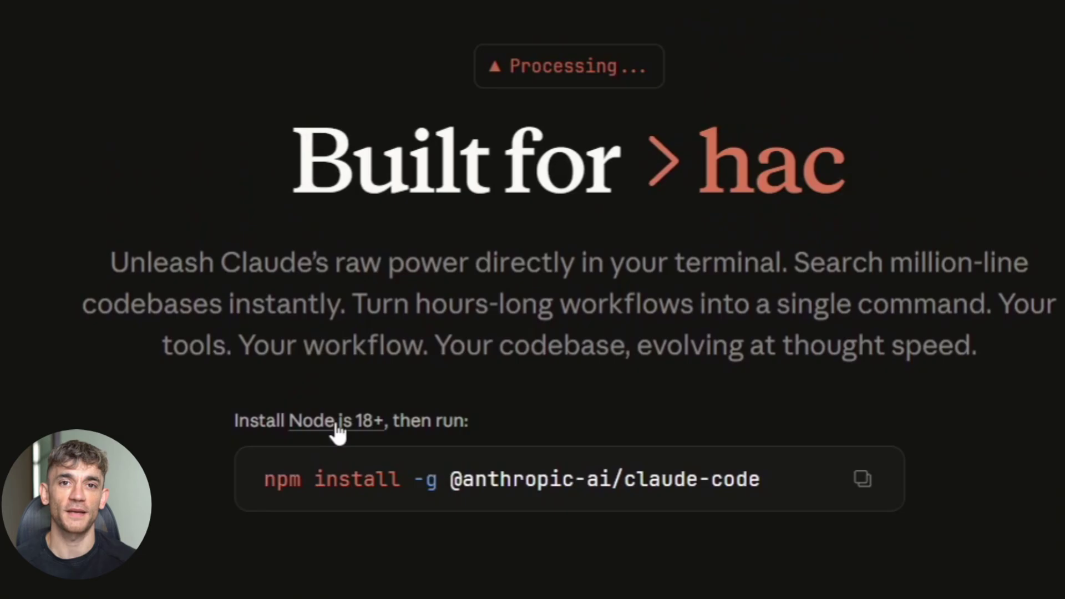
drag(232, 420, 533, 433)
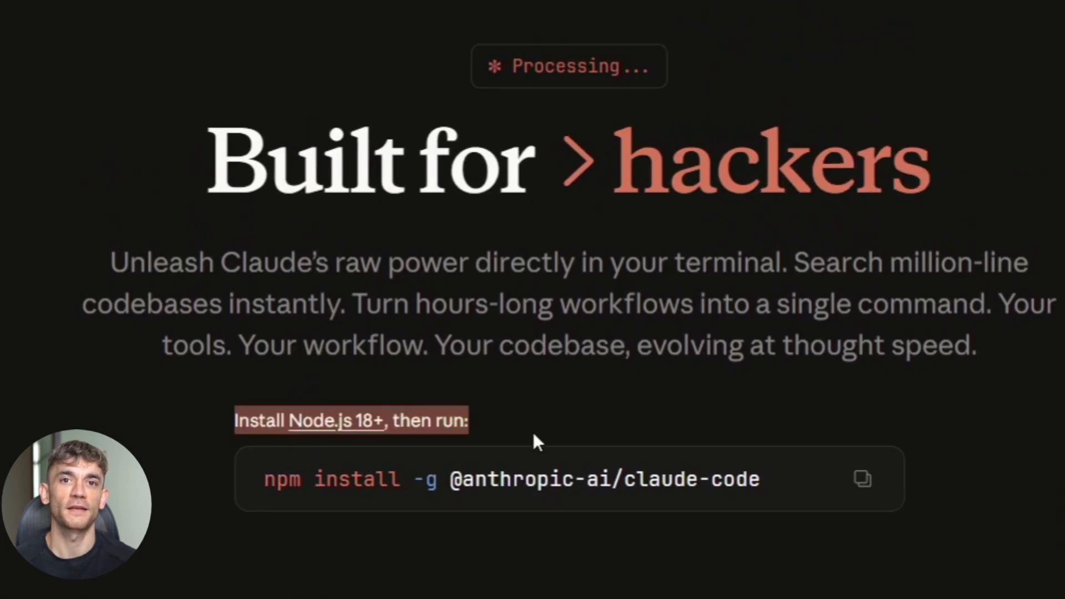
click(614, 475)
drag(287, 485, 642, 494)
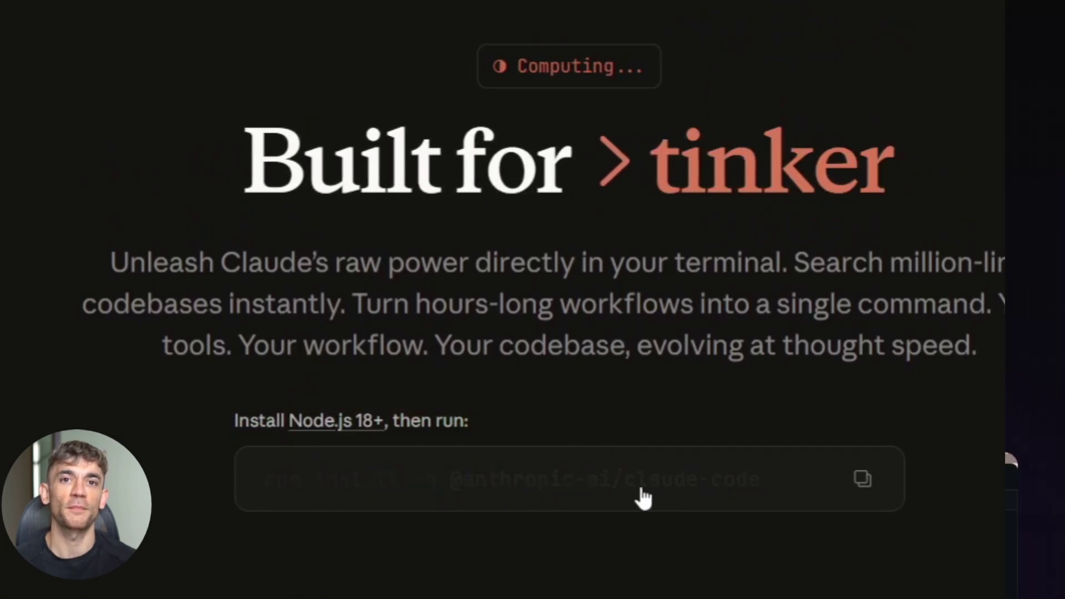
drag(327, 65, 1001, 83)
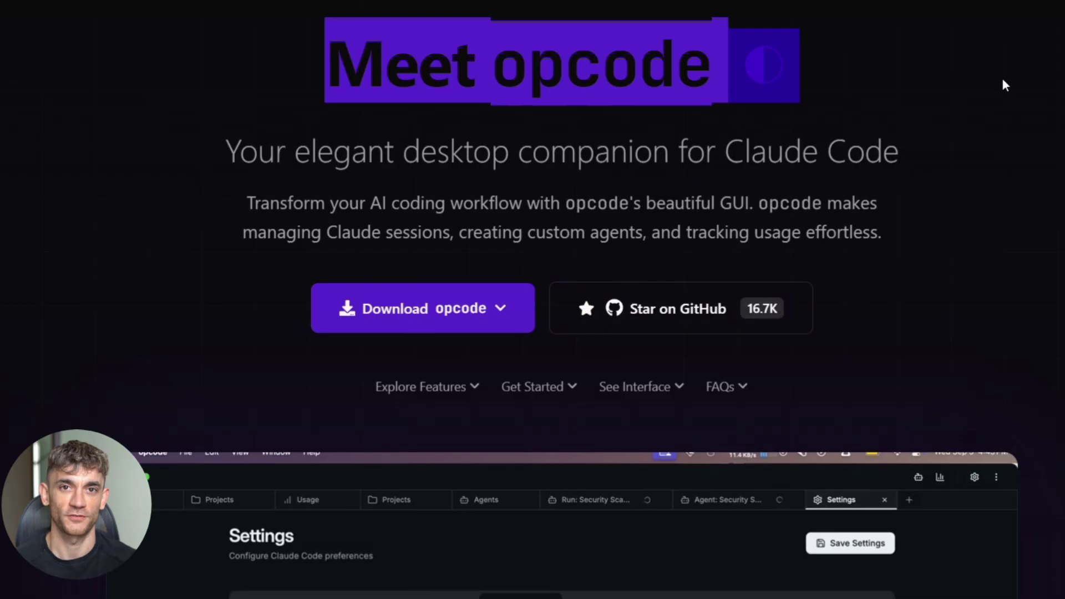
click(963, 92)
scroll(365, 116, down, 2)
scroll(326, 112, down, 3)
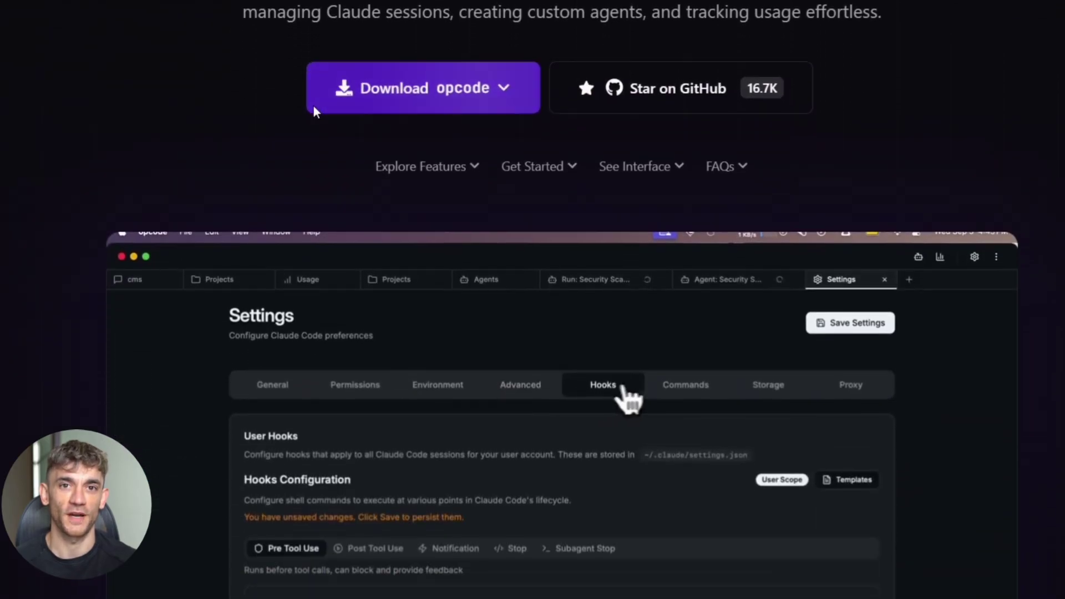
scroll(314, 111, down, 3)
scroll(313, 110, down, 2)
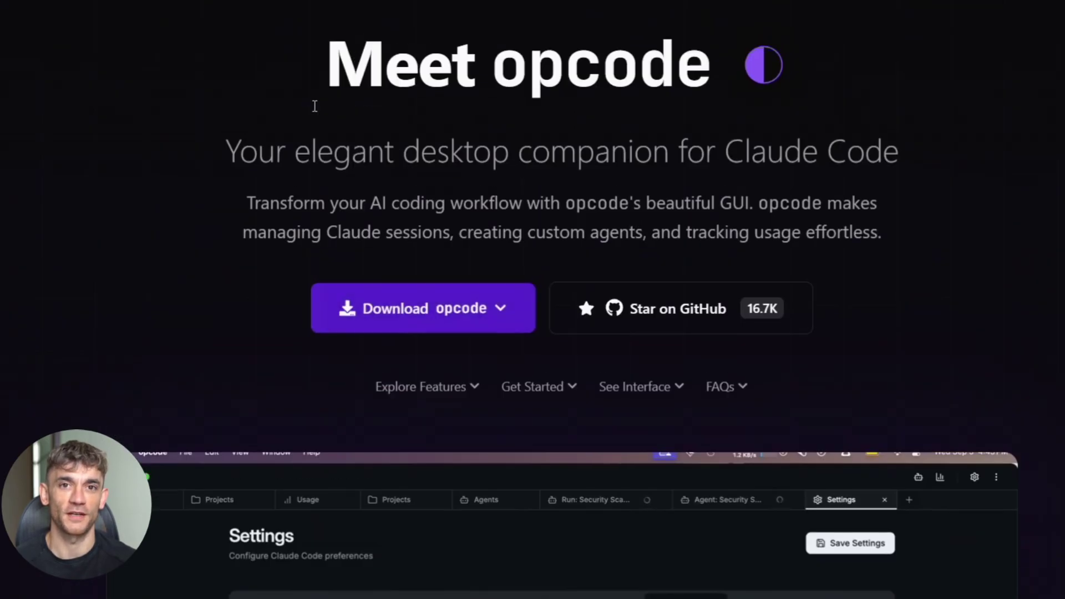
scroll(314, 105, down, 2)
scroll(314, 106, down, 5)
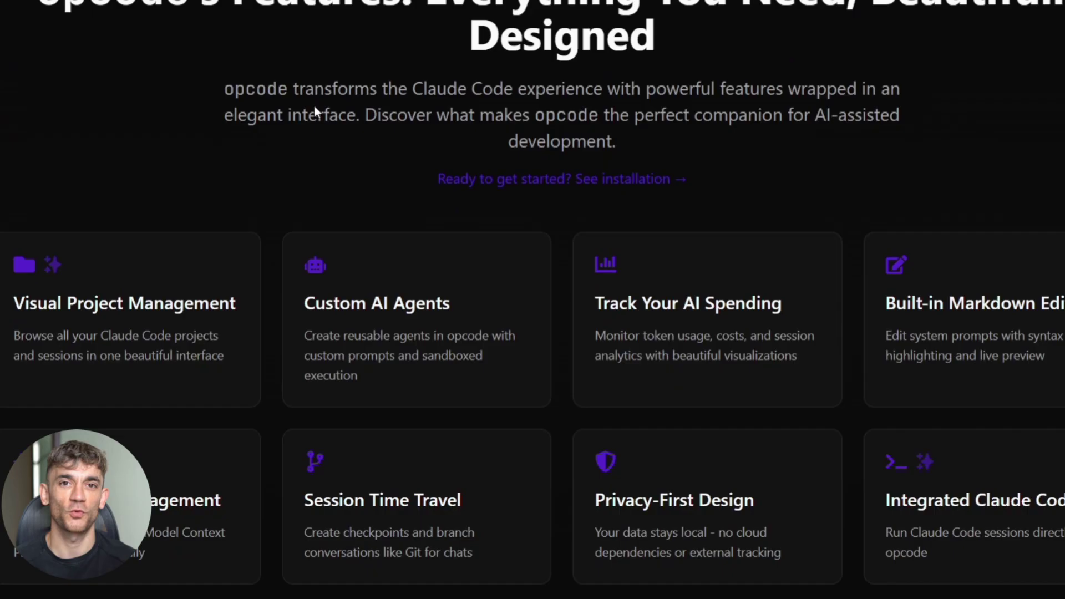
scroll(399, 105, down, 3)
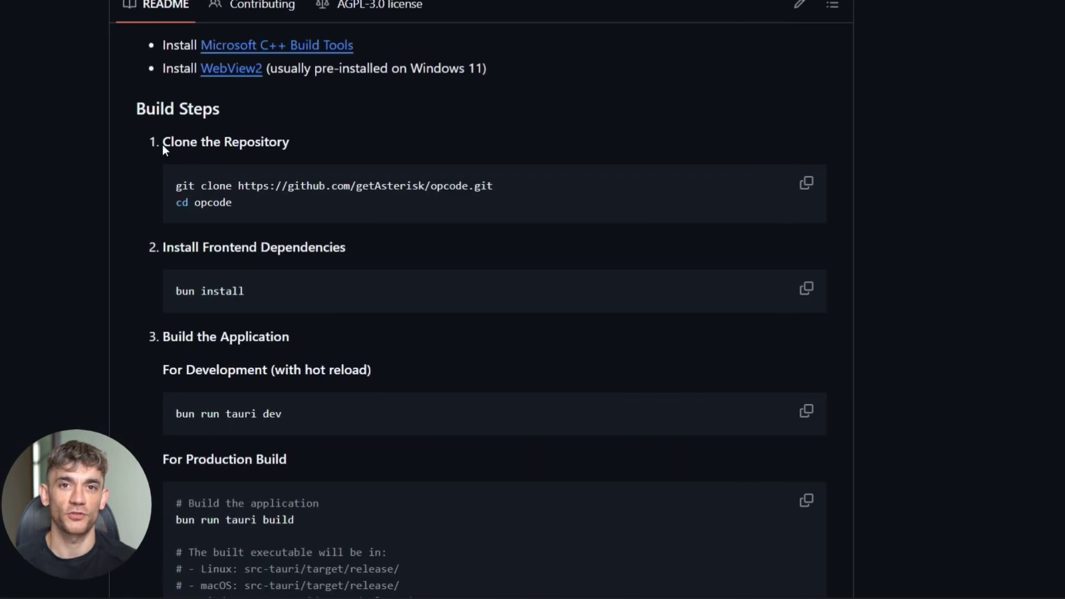
Step: Highlight the README's Clone the Repository step while reading the install and build sections
drag(162, 144, 409, 142)
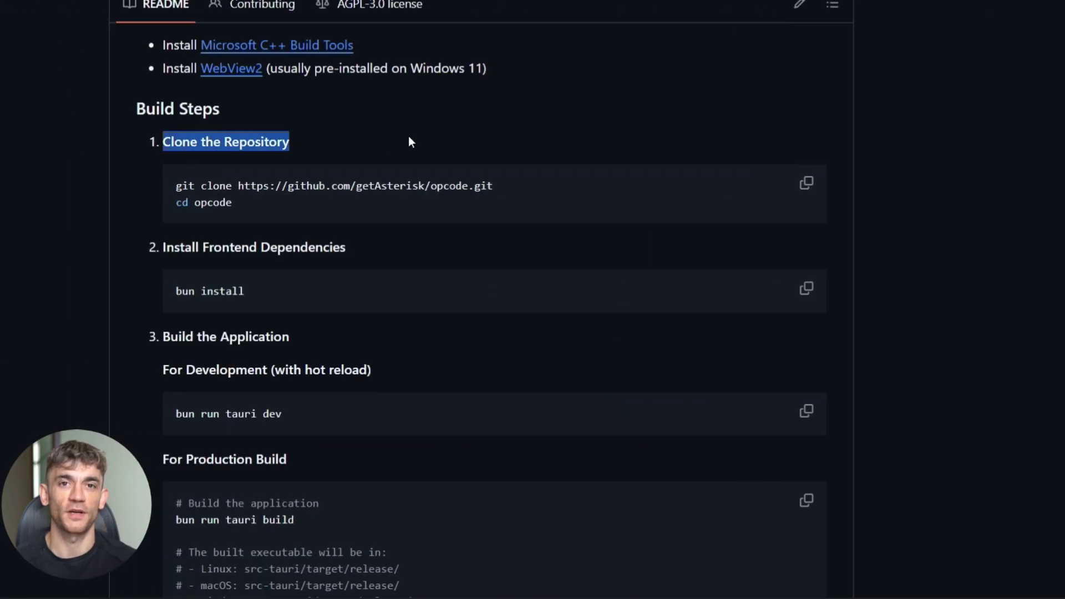
click(440, 243)
scroll(259, 134, down, 2)
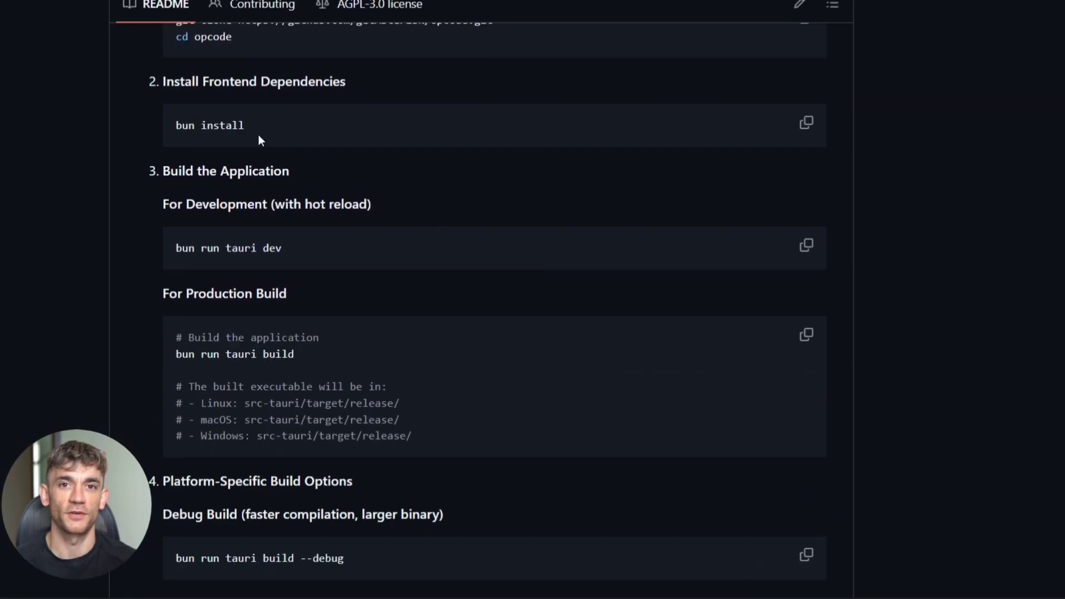
click(358, 203)
scroll(333, 231, down, 1)
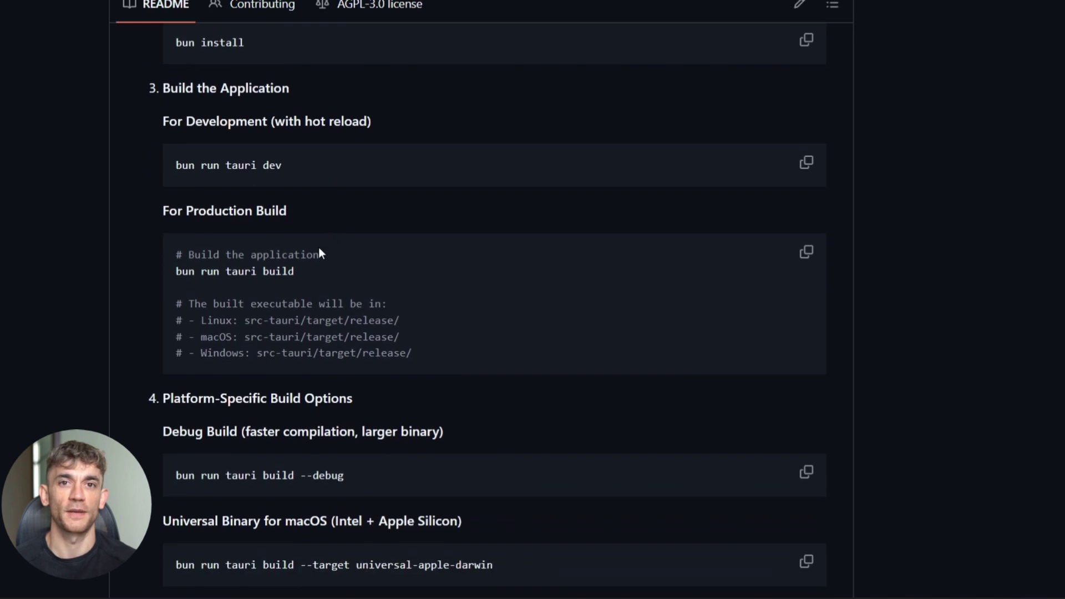
scroll(321, 250, down, 2)
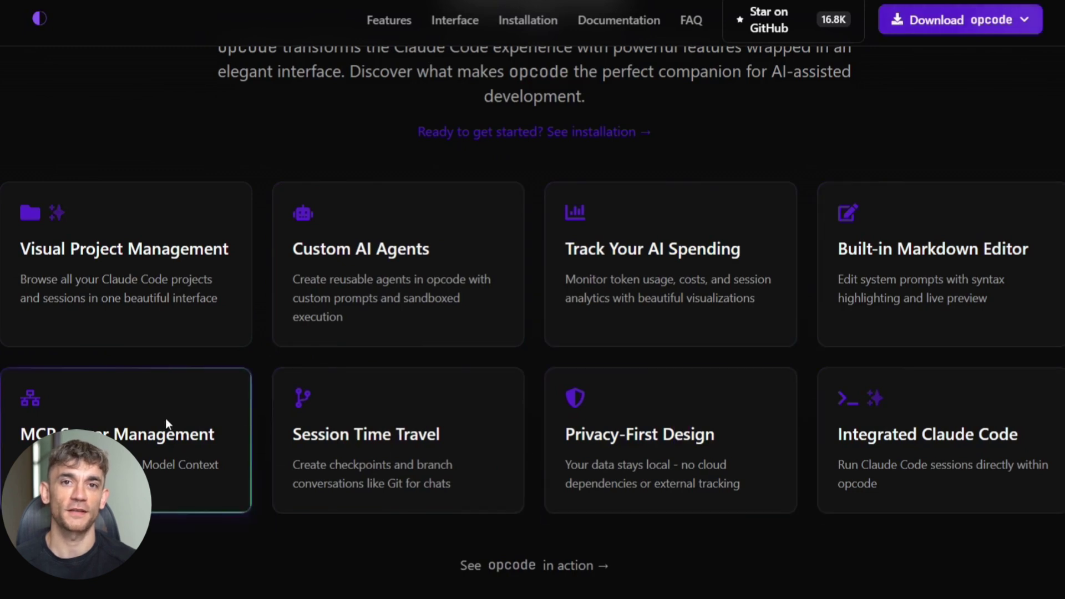
scroll(175, 409, down, 2)
scroll(200, 375, down, 4)
scroll(215, 349, down, 2)
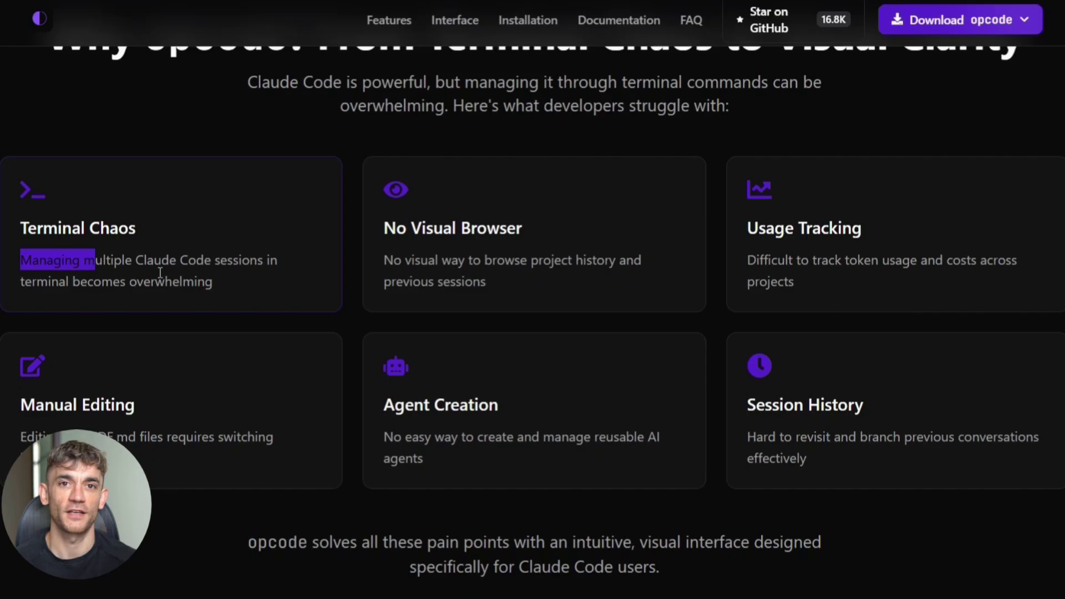
Step: Read the Terminal Chaos problem, then cycle CC Agents, Usage Dashboard and MCP Servers previews to DIFF View
drag(159, 273, 236, 295)
click(237, 296)
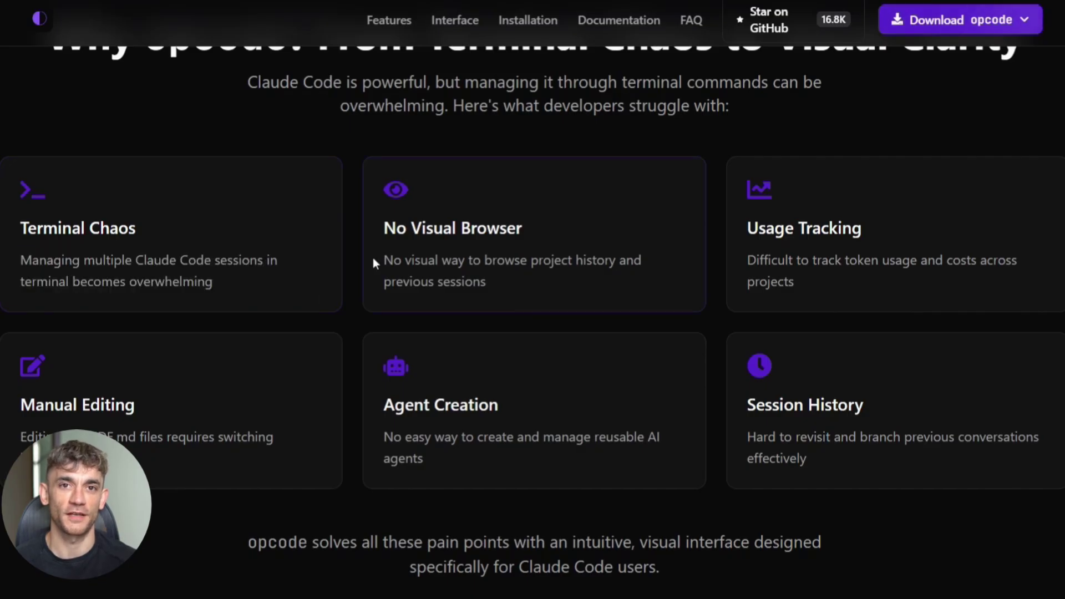
scroll(543, 300, down, 3)
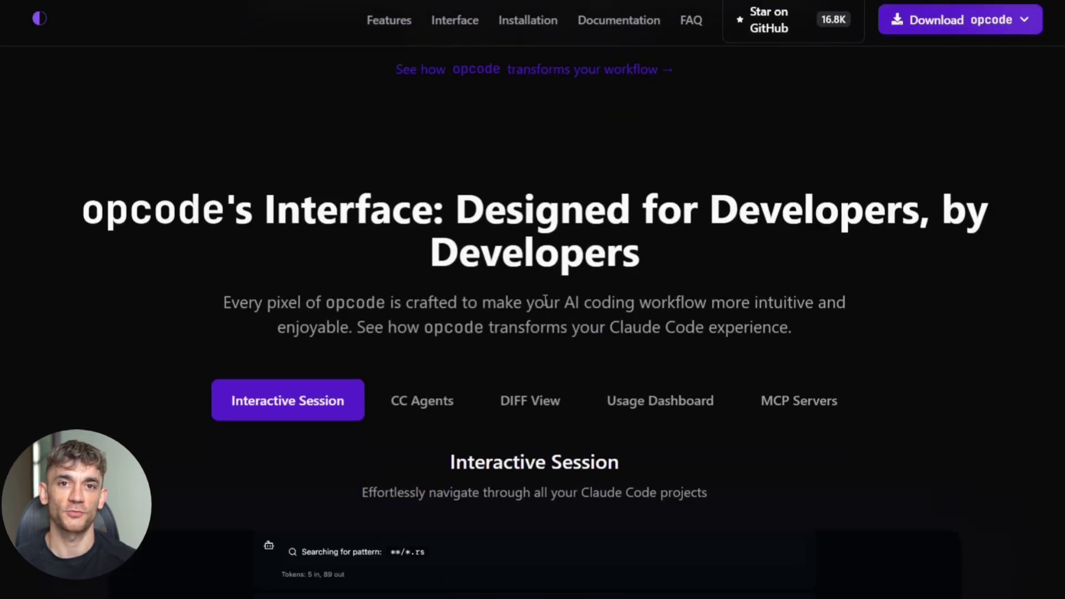
scroll(506, 301, down, 3)
scroll(507, 299, down, 3)
scroll(465, 250, up, 1)
click(418, 188)
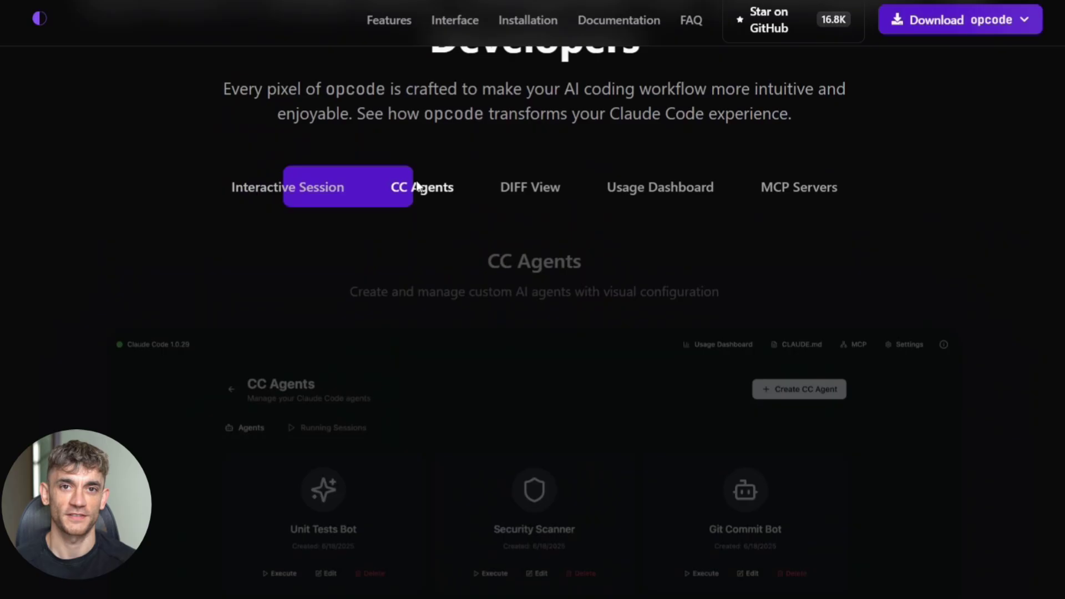
click(549, 188)
click(650, 188)
click(803, 191)
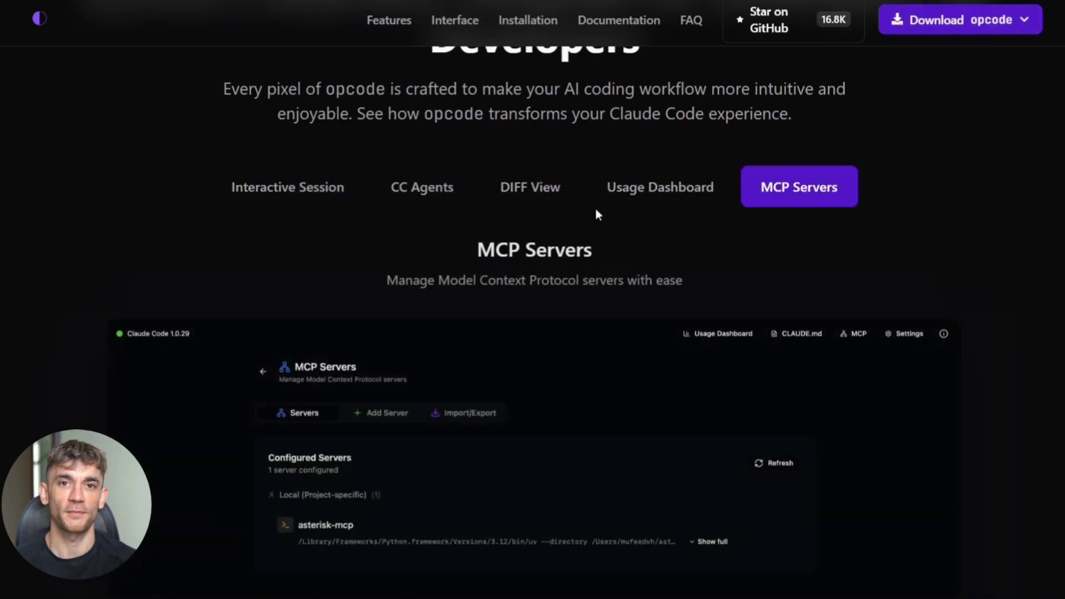
click(429, 189)
click(519, 187)
scroll(537, 237, down, 2)
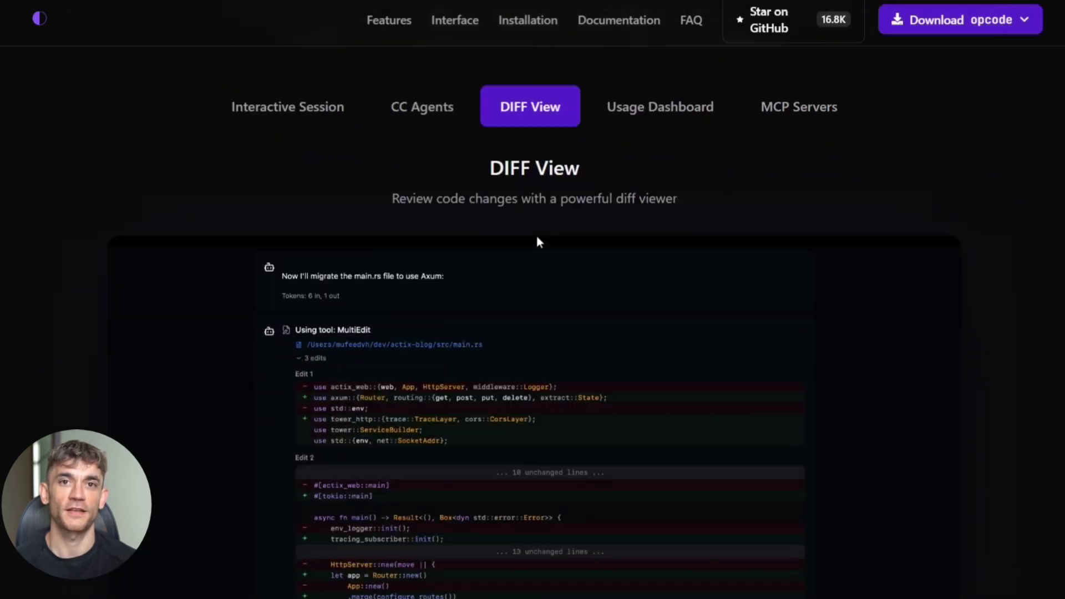
scroll(537, 237, down, 5)
scroll(535, 239, down, 4)
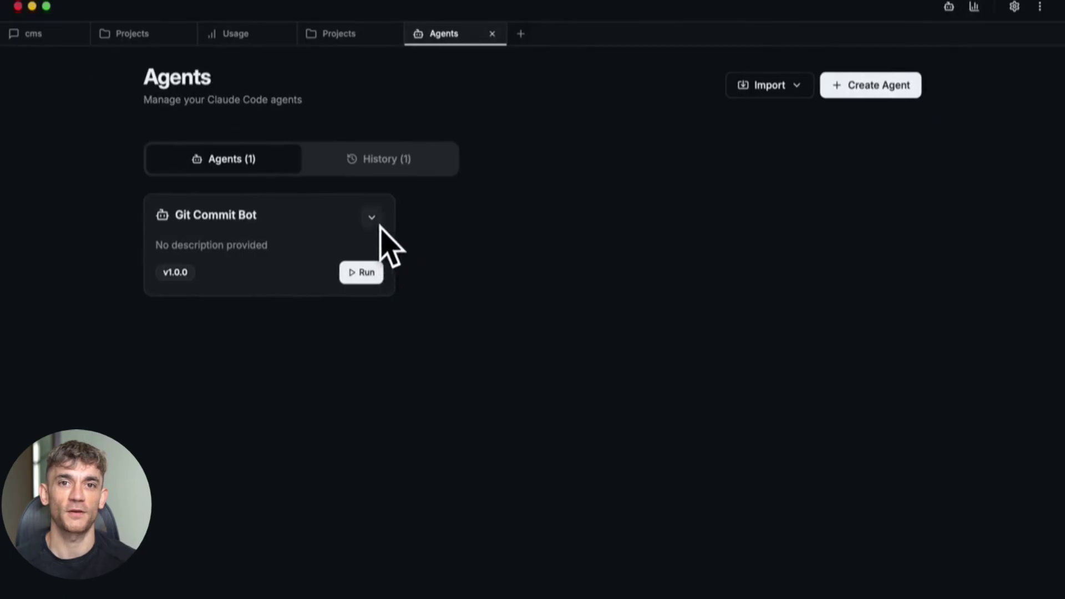
Step: Import agents from GitHub and preview the Security Scanner agent card
click(783, 91)
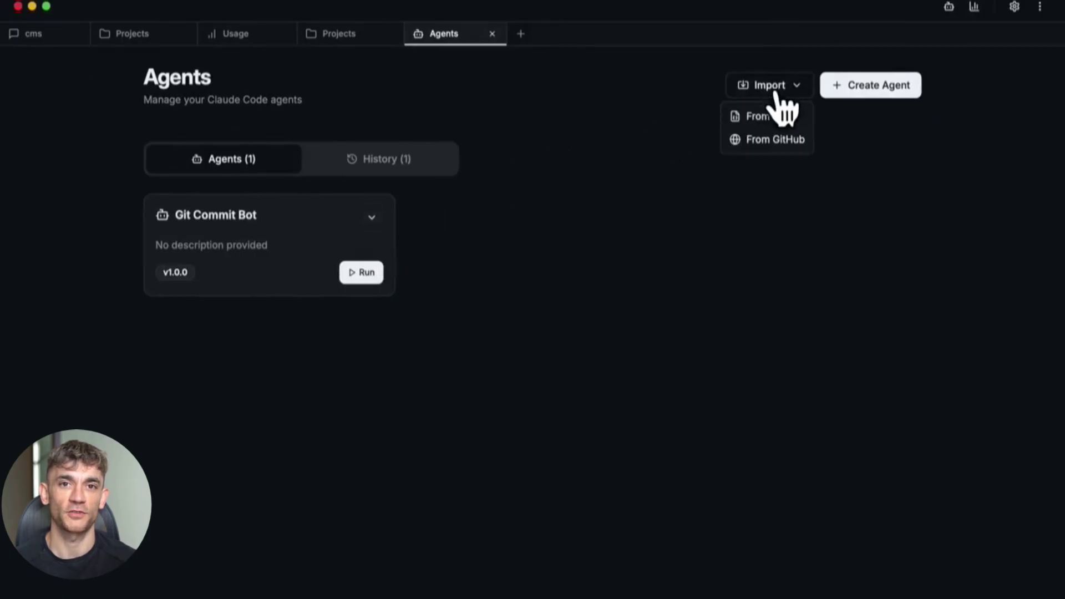
click(776, 140)
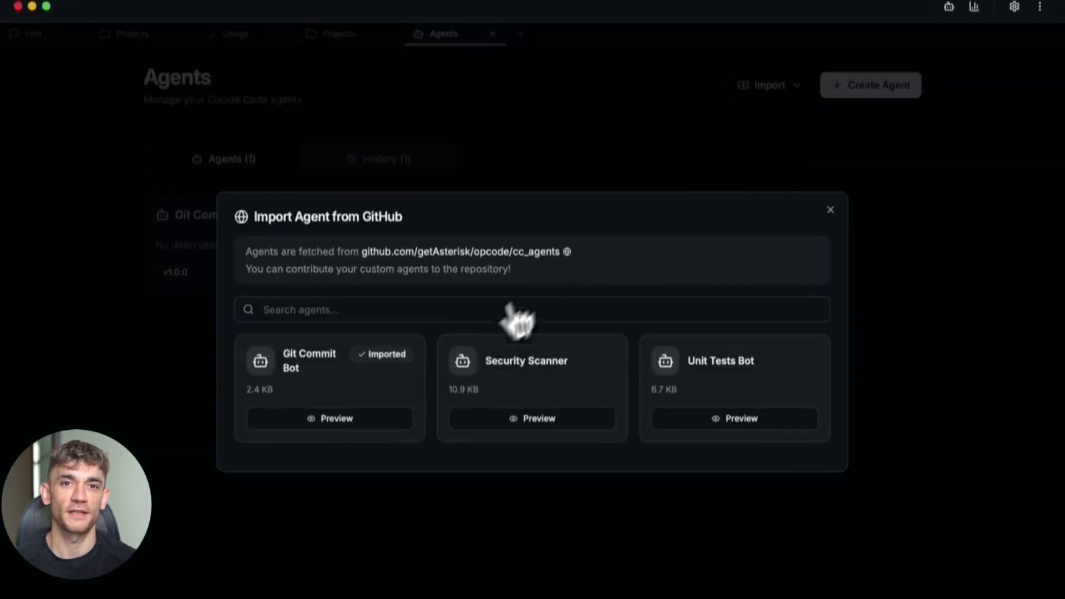
click(542, 418)
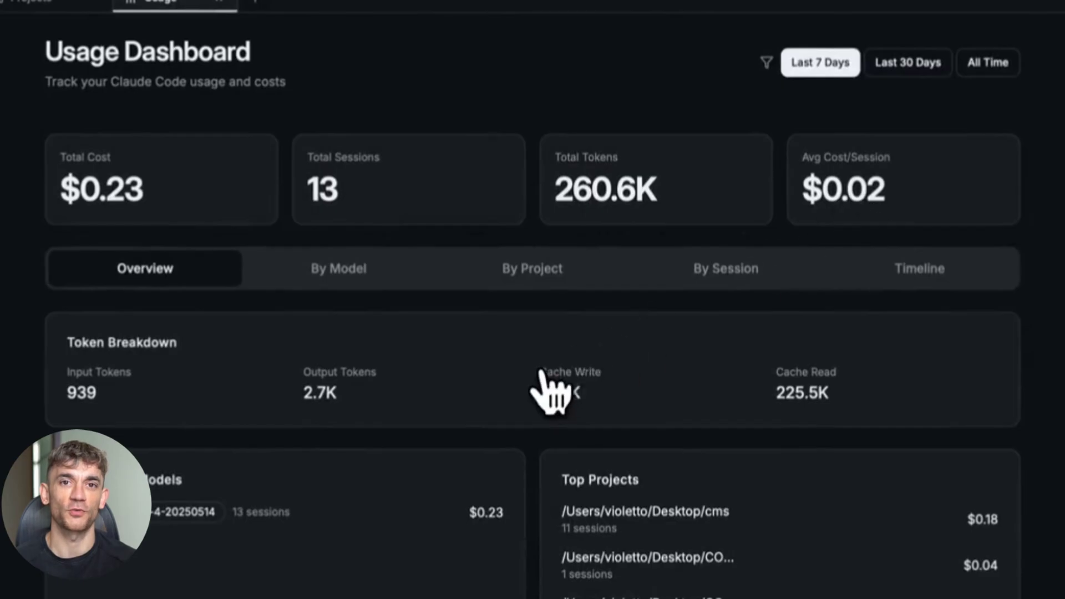
click(341, 273)
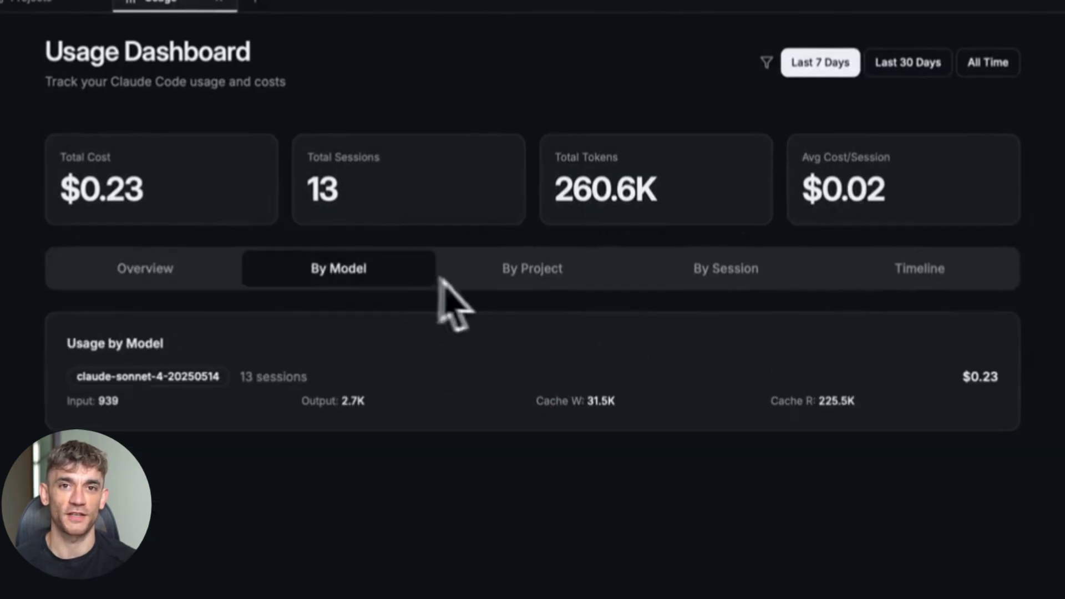
click(520, 281)
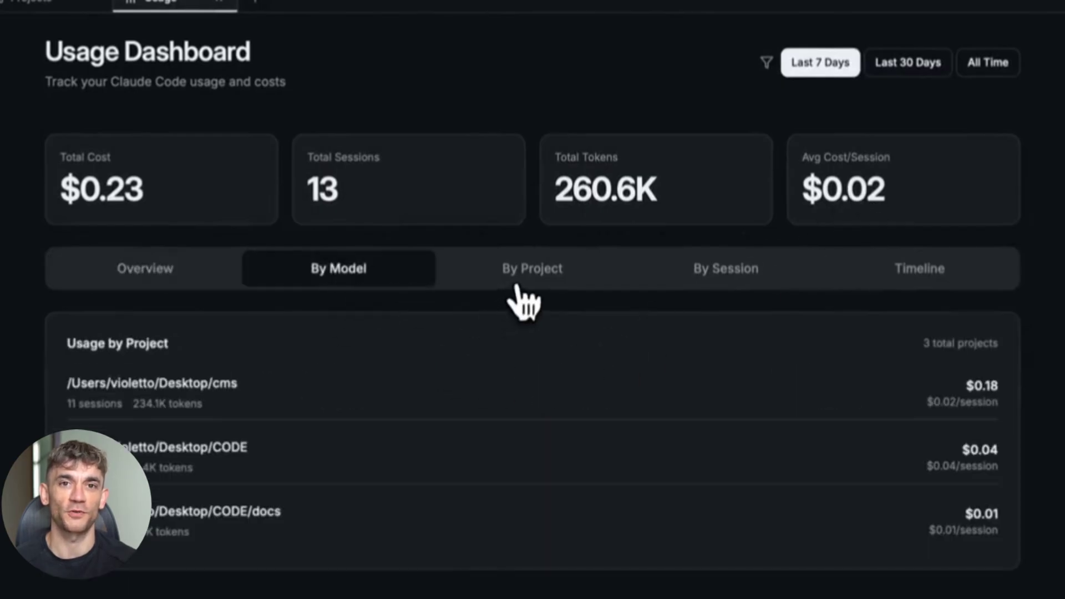
click(729, 272)
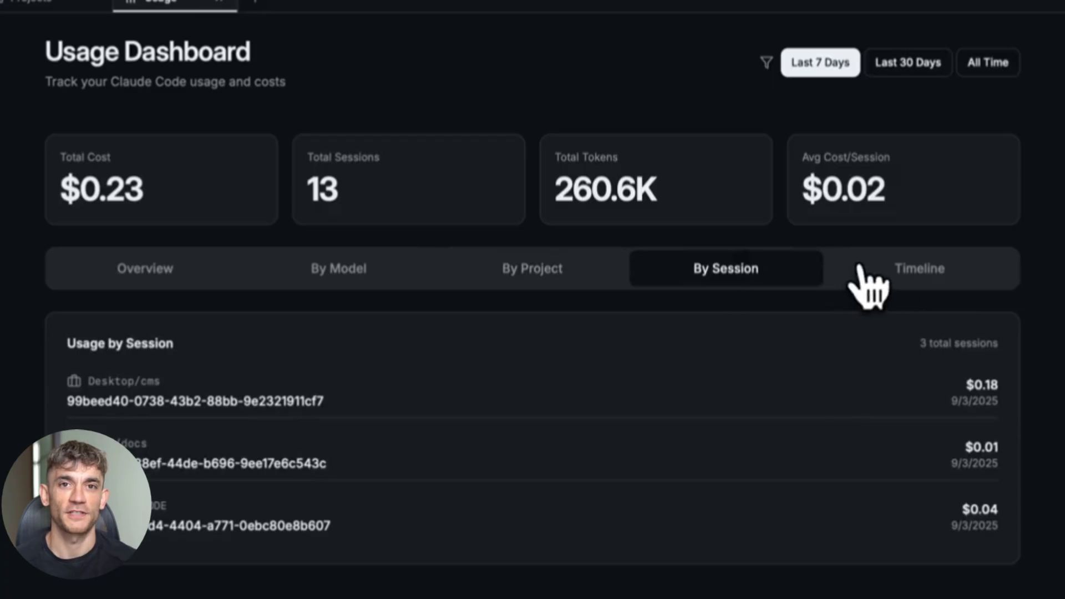
click(869, 286)
mouse_move(547, 482)
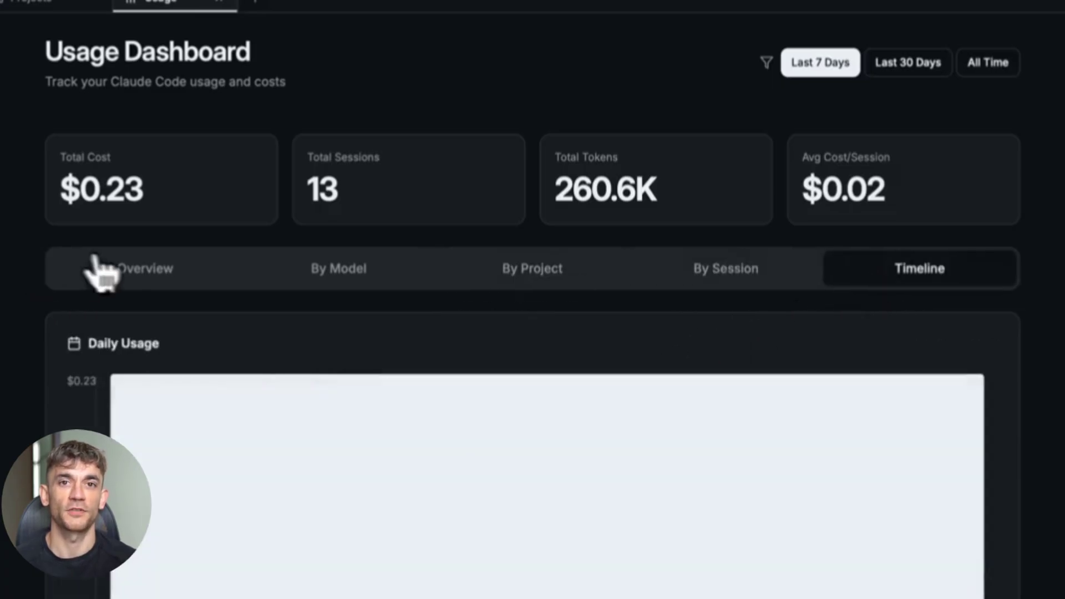
click(100, 270)
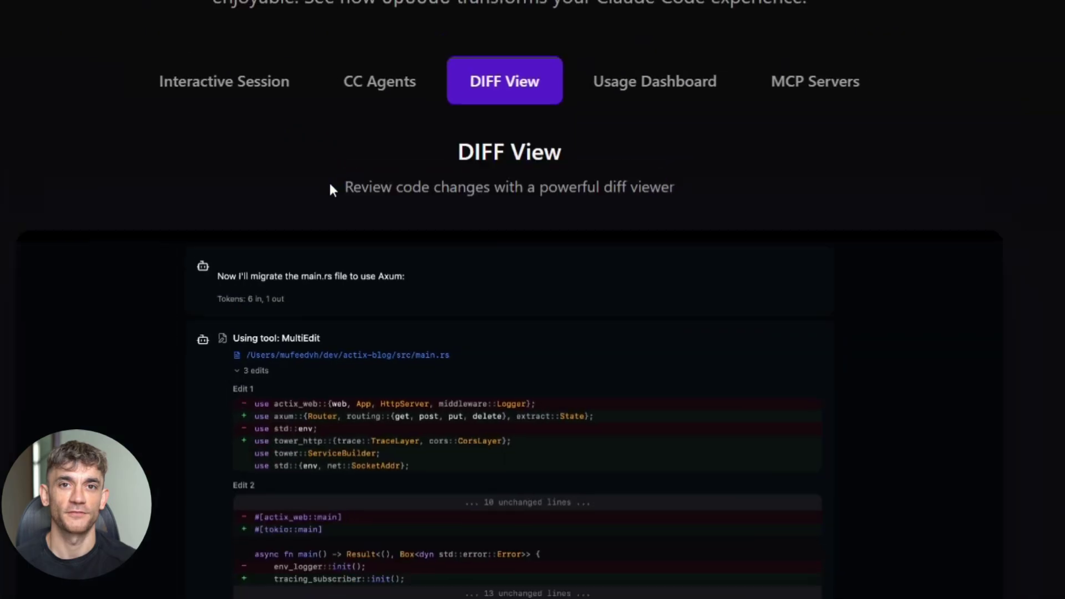
Step: Highlight and then deselect the DIFF View subtitle text on the opcode site
drag(330, 190, 497, 212)
click(603, 188)
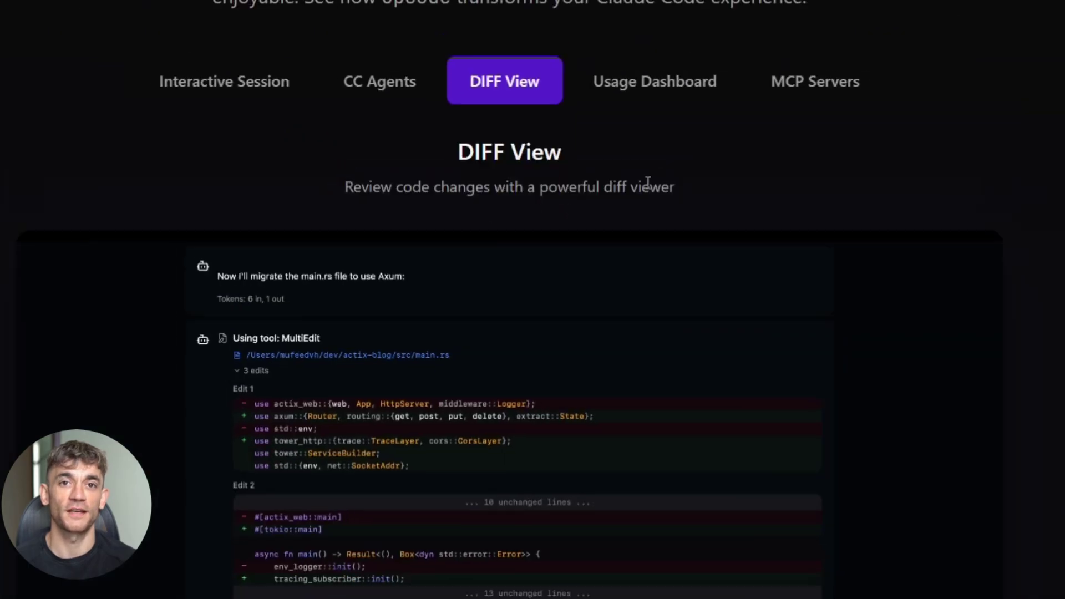
scroll(379, 295, down, 2)
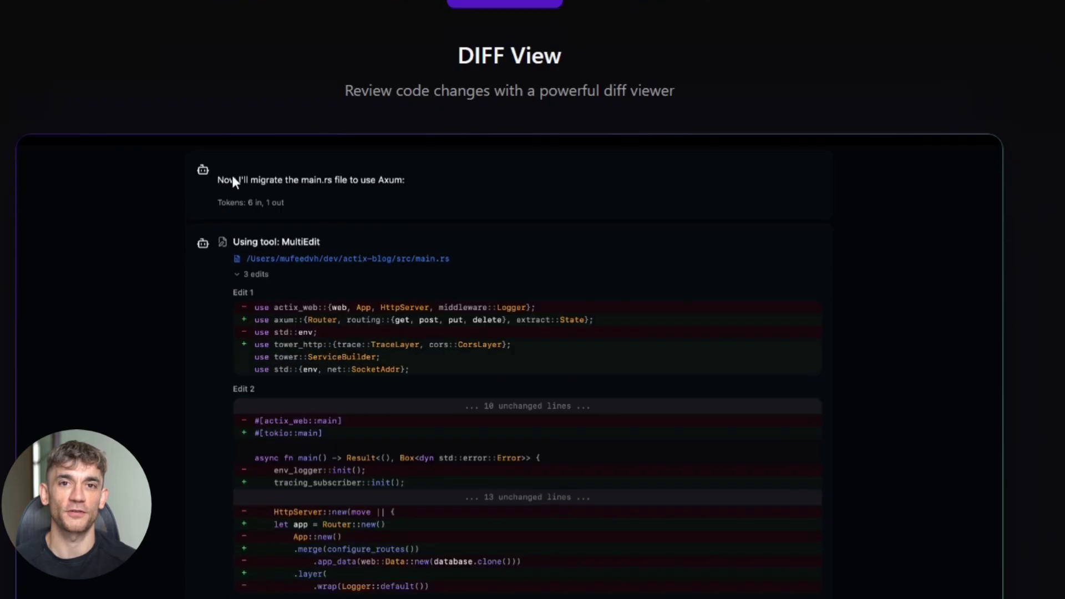
scroll(274, 173, down, 2)
scroll(299, 96, down, 2)
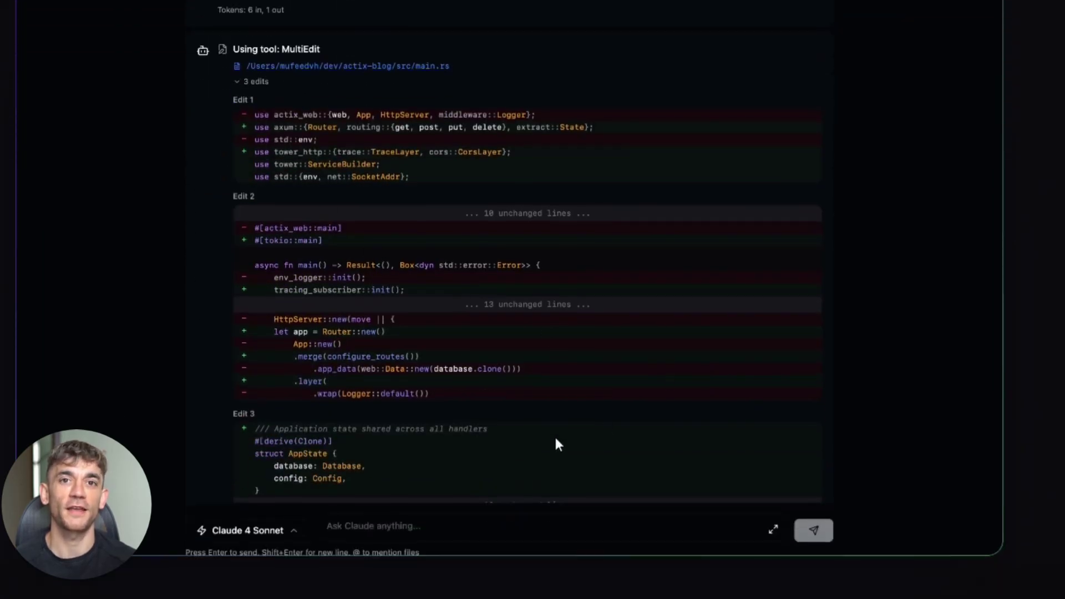
scroll(556, 416, down, 1)
scroll(557, 386, down, 3)
scroll(559, 358, down, 2)
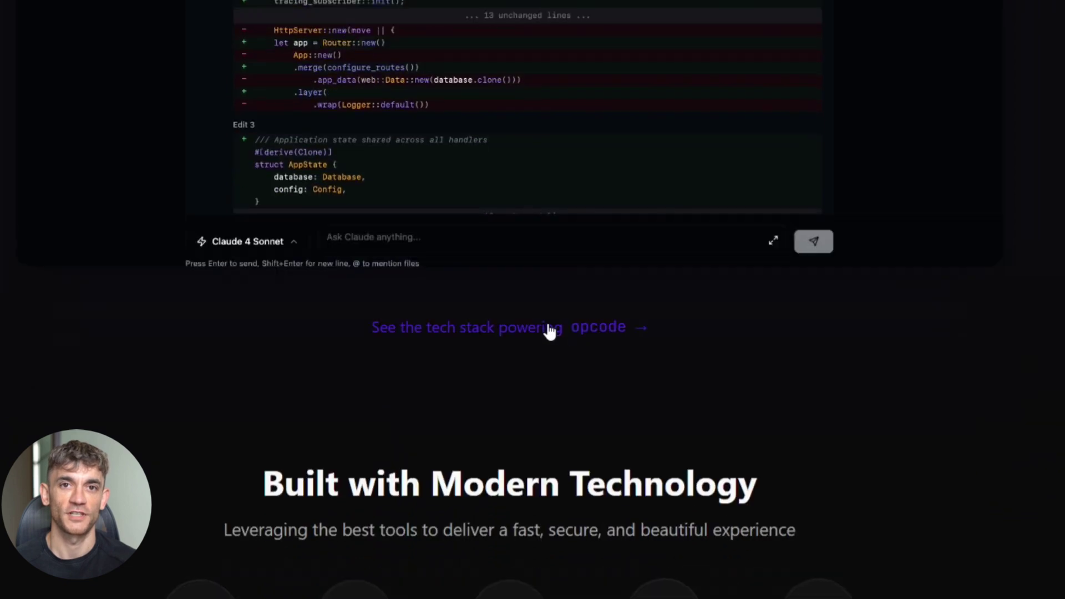
scroll(548, 330, up, 2)
scroll(547, 329, up, 2)
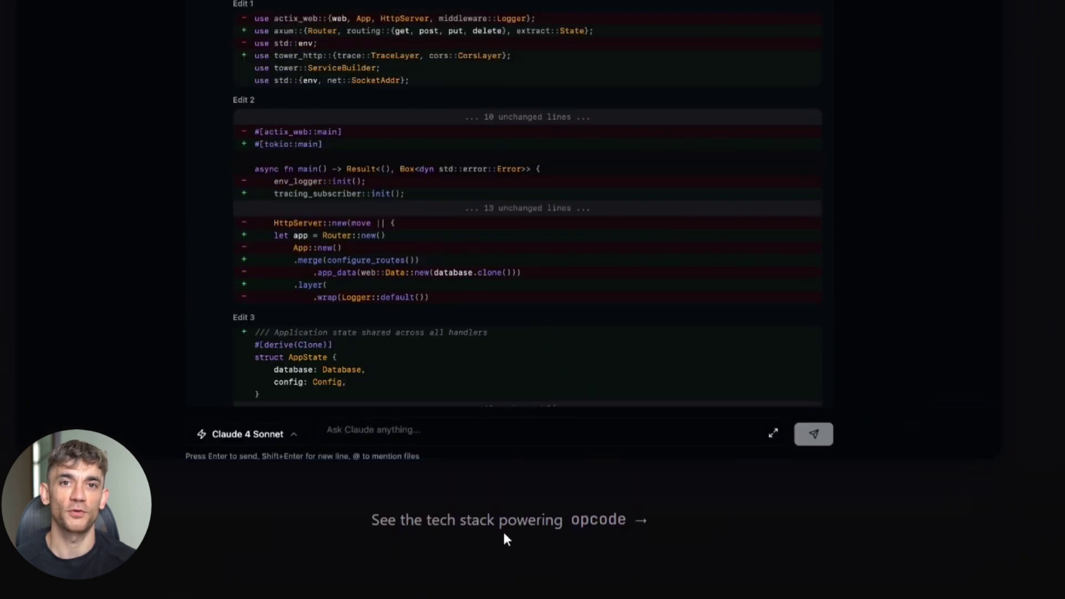
scroll(504, 533, down, 5)
scroll(490, 397, up, 5)
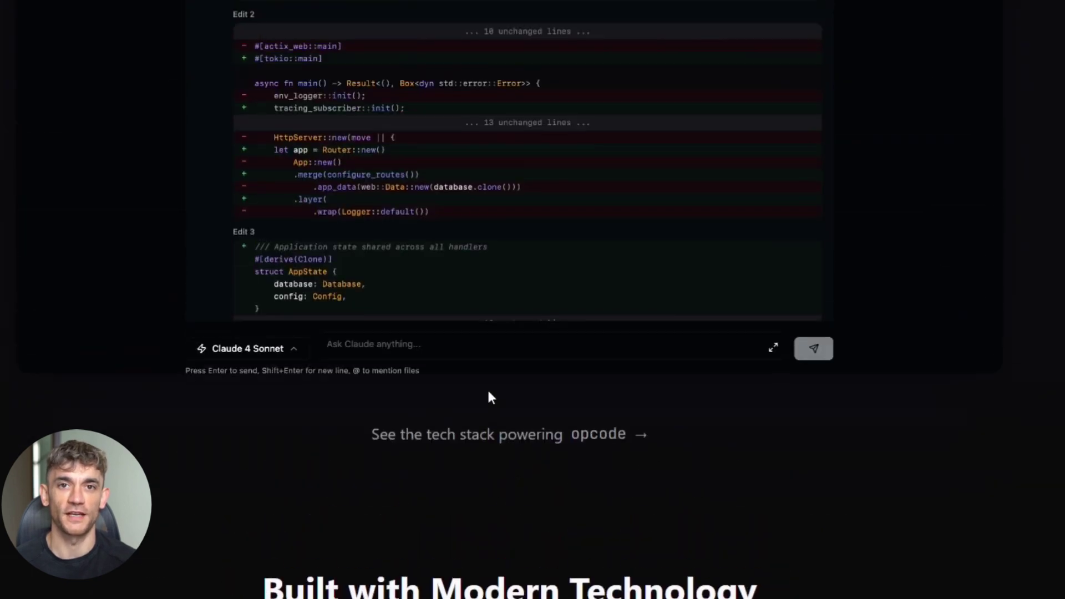
scroll(487, 397, up, 3)
scroll(486, 397, down, 1)
scroll(487, 397, down, 1)
scroll(487, 396, up, 1)
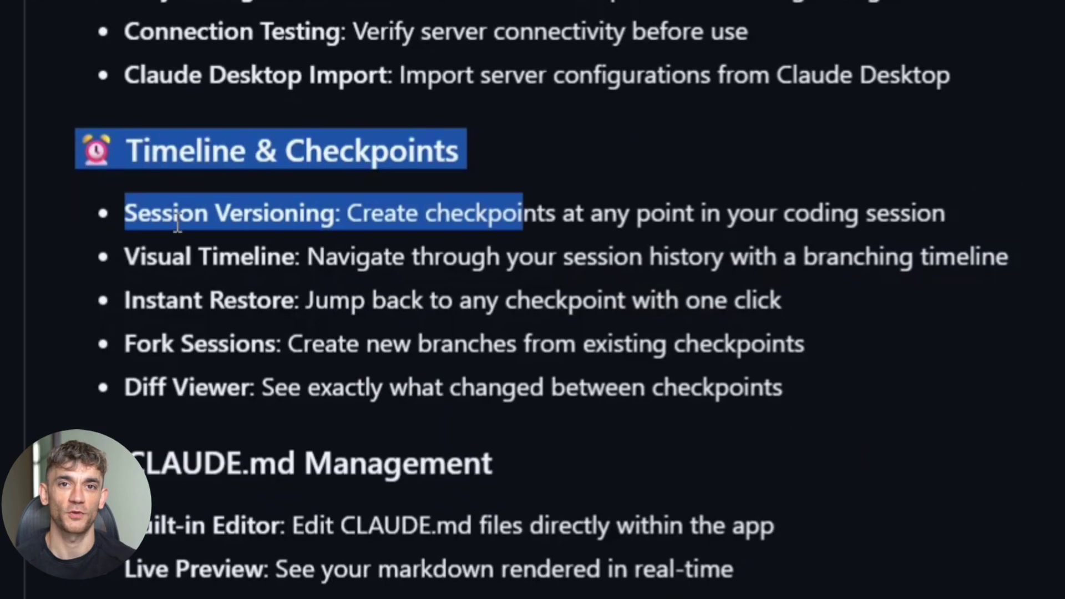
click(176, 226)
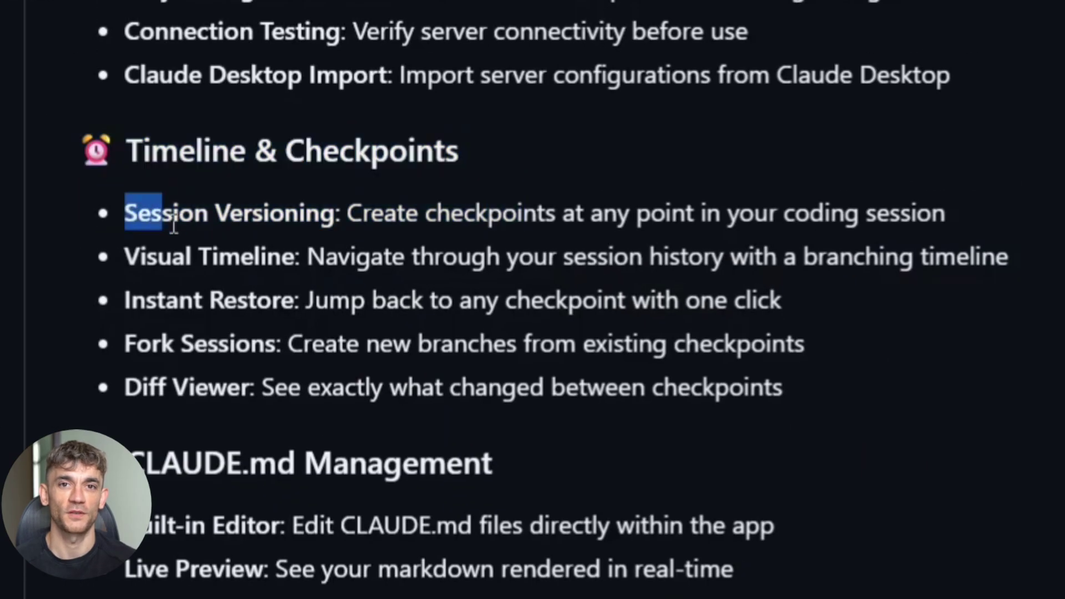
mouse_move(173, 224)
mouse_down()
mouse_move(458, 255)
mouse_move(785, 221)
mouse_move(935, 228)
mouse_up()
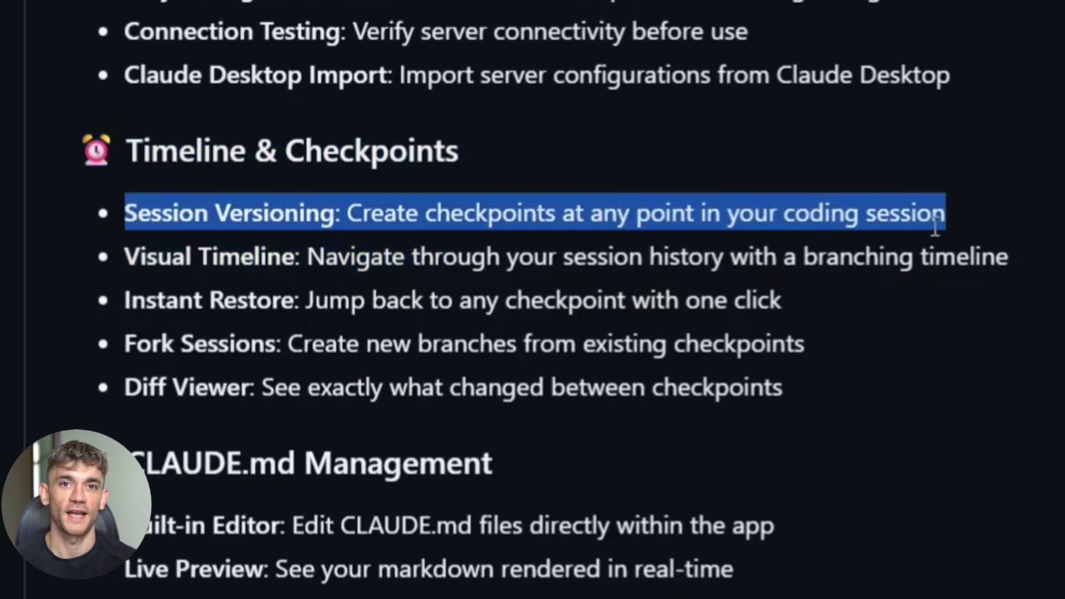
mouse_move(127, 260)
mouse_down()
mouse_move(887, 260)
mouse_move(848, 265)
mouse_up()
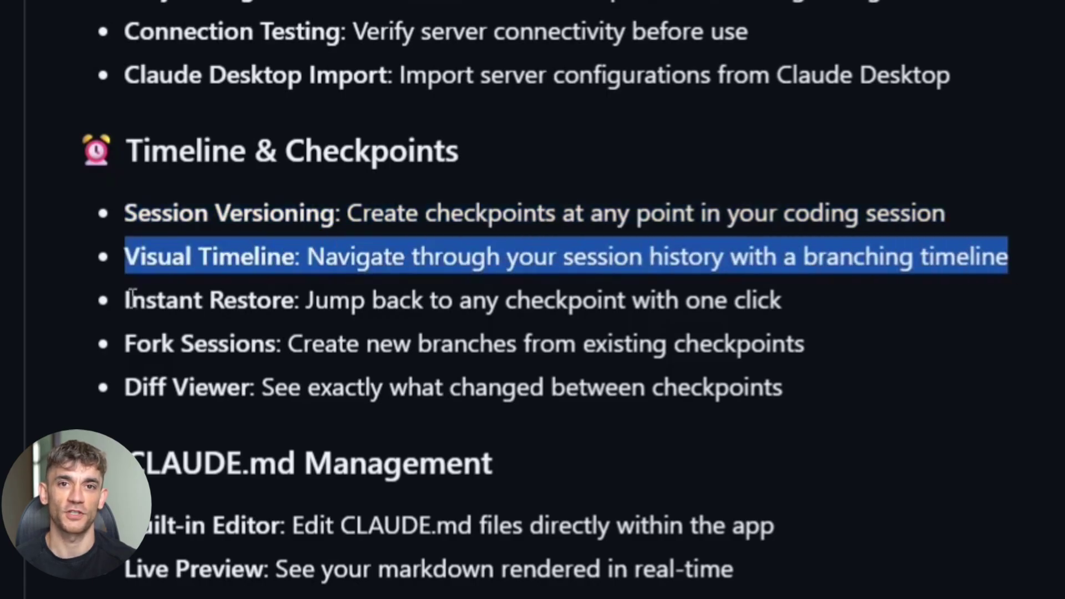
mouse_move(131, 298)
mouse_down()
mouse_move(683, 304)
mouse_move(853, 333)
mouse_up()
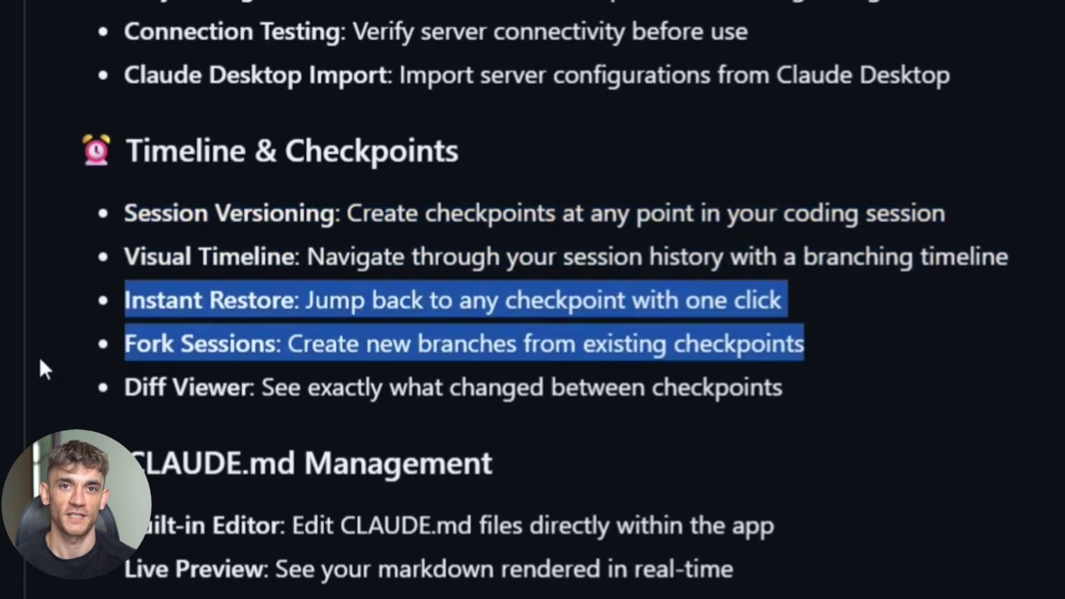
drag(112, 386, 849, 394)
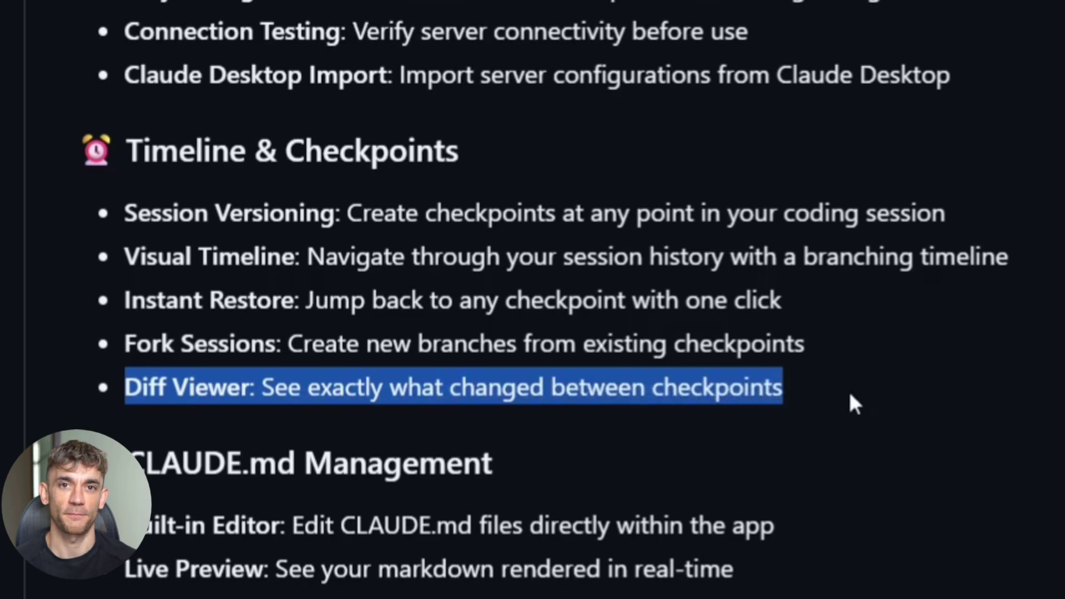
click(995, 384)
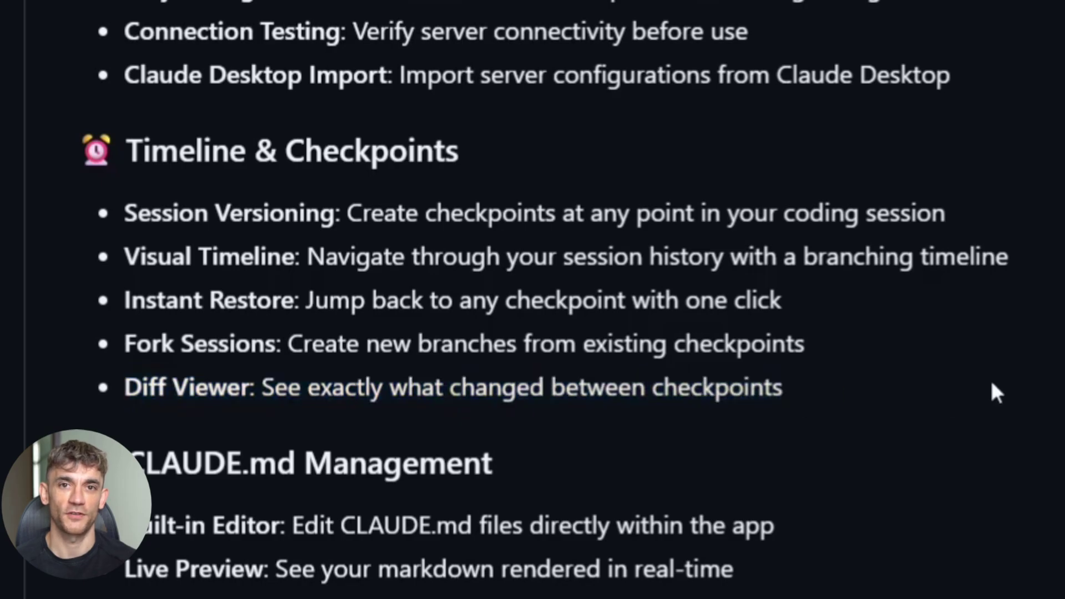
scroll(637, 392, up, 2)
scroll(499, 400, up, 2)
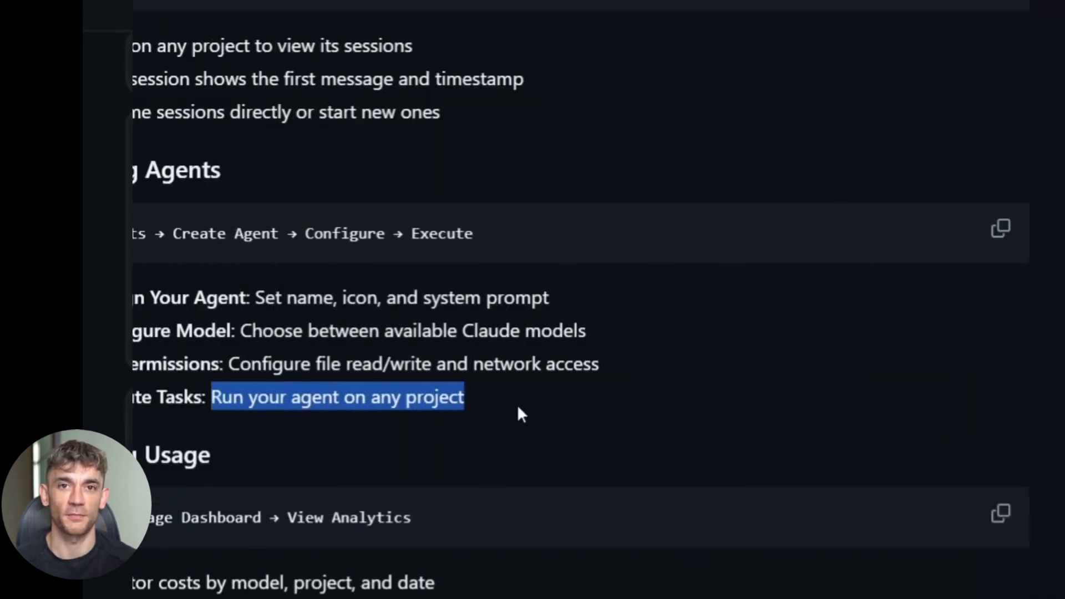
Step: Highlight the file and network access description and the Design Your Agent step
click(561, 413)
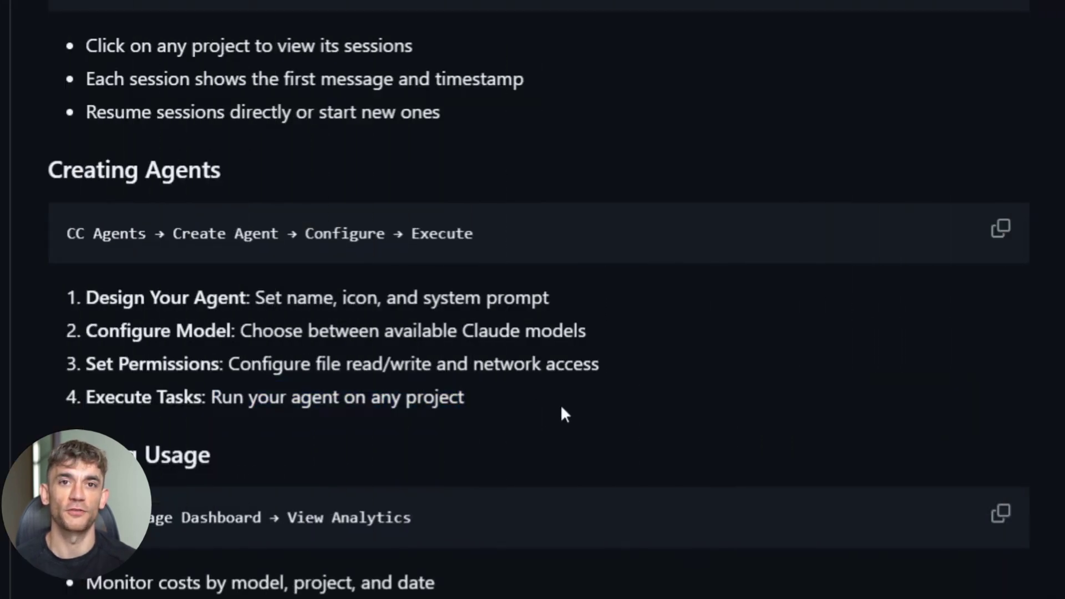
drag(231, 364, 731, 372)
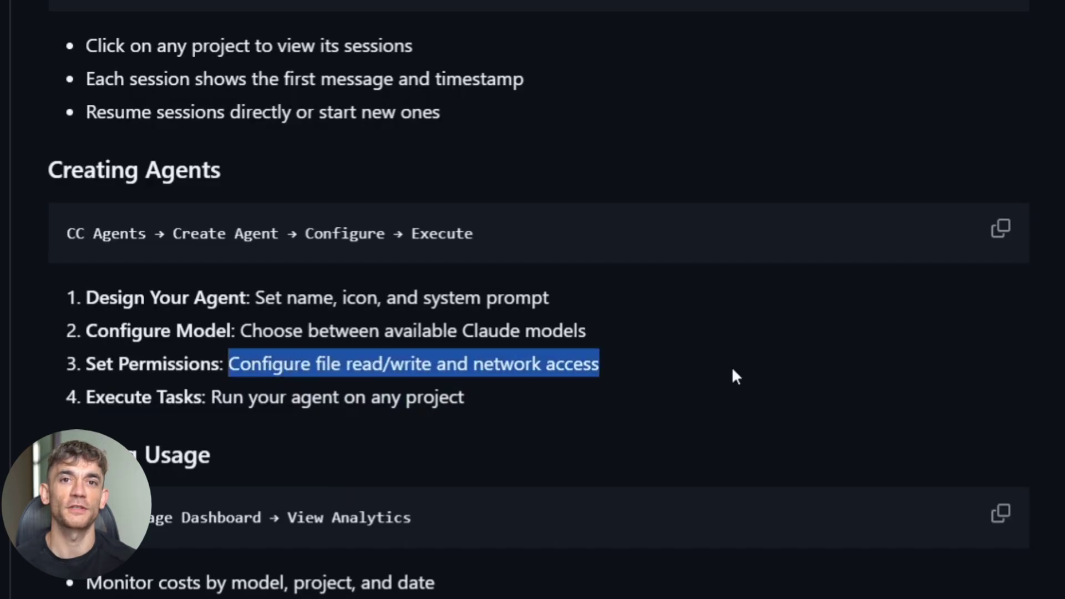
click(476, 372)
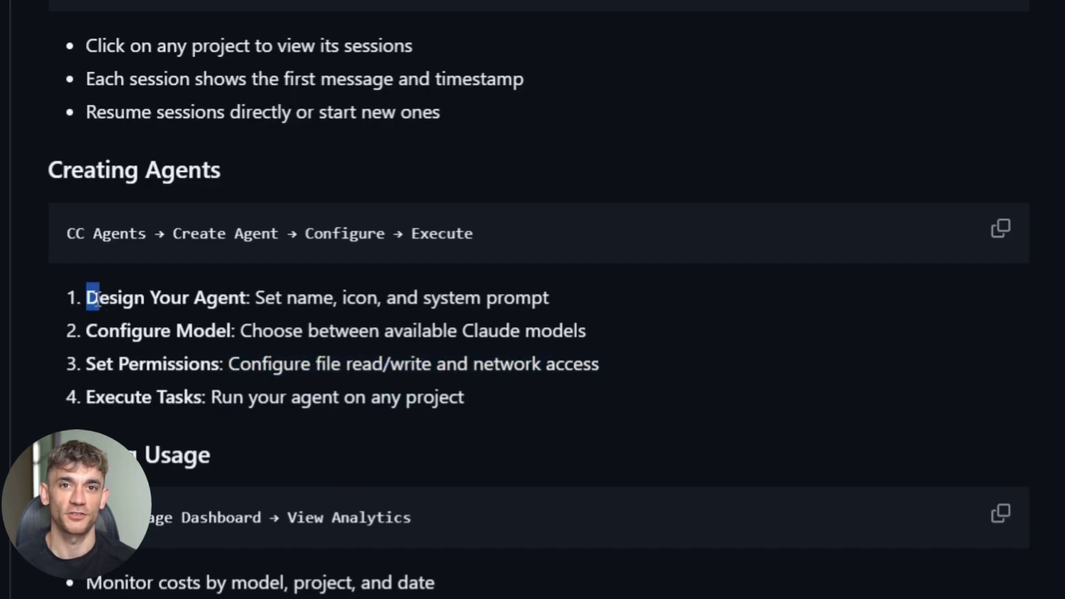
drag(86, 304, 620, 317)
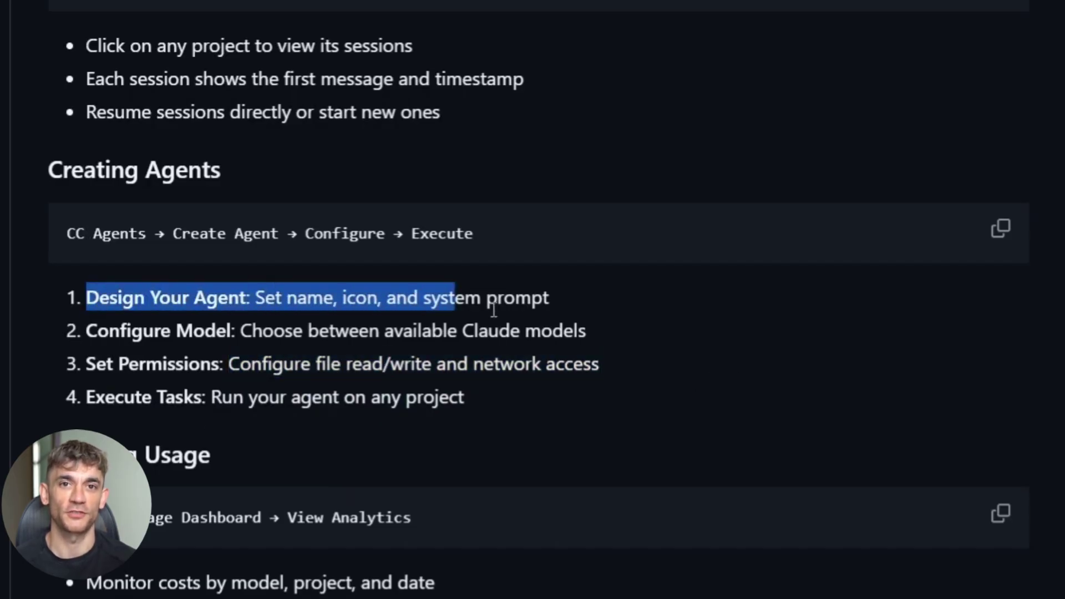
click(82, 326)
Step: Copy the CC Agents workflow snippet and highlight the Create Agent workflow steps
double_click(85, 363)
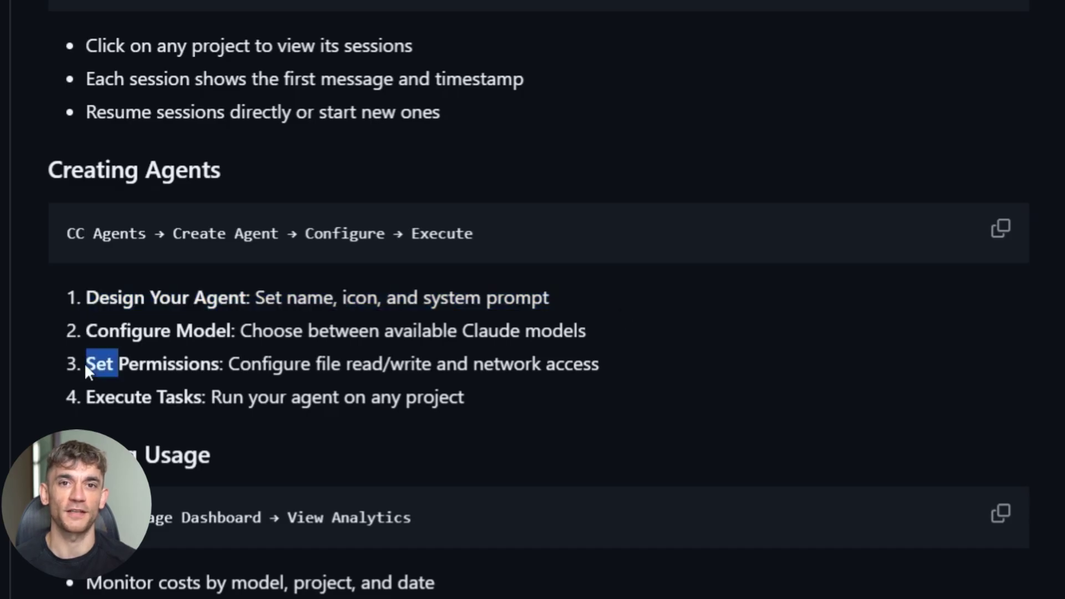
click(764, 384)
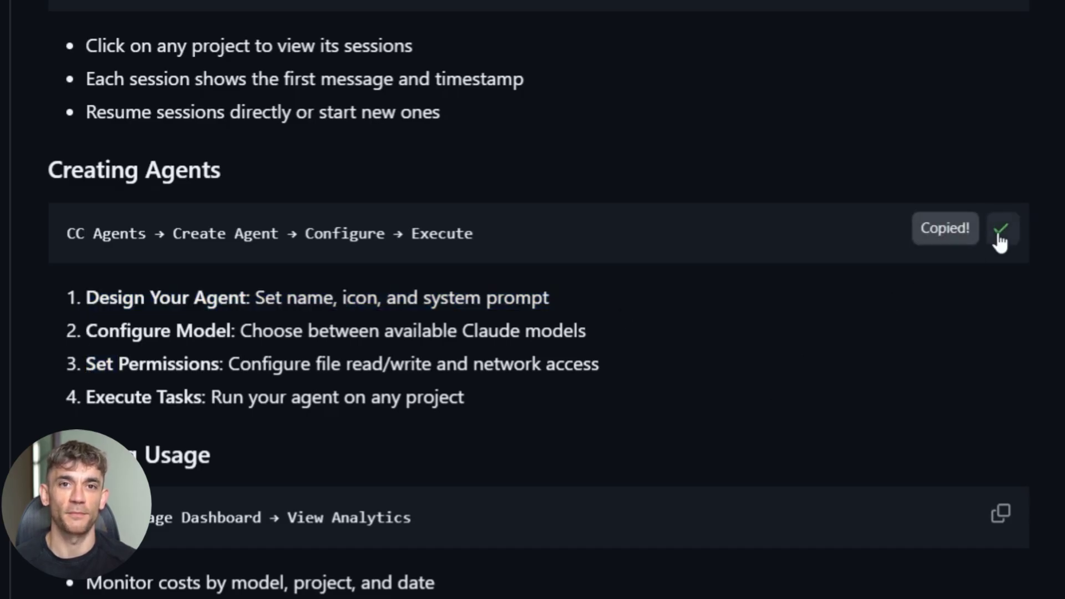
drag(173, 235, 471, 237)
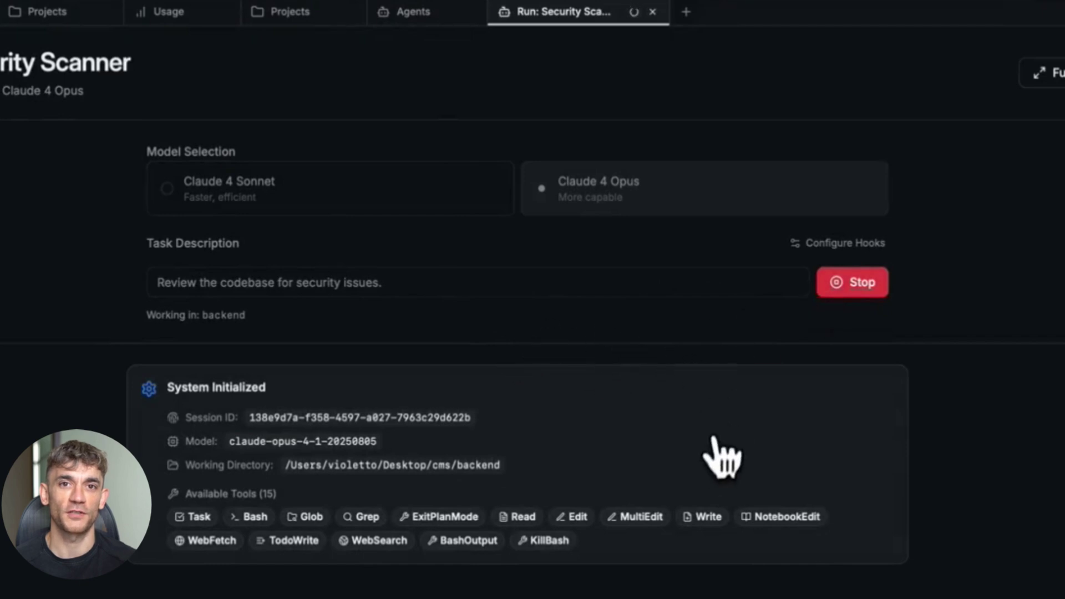
Step: Expand the run output full screen, then open the running Security Scanner entry from History
click(1050, 72)
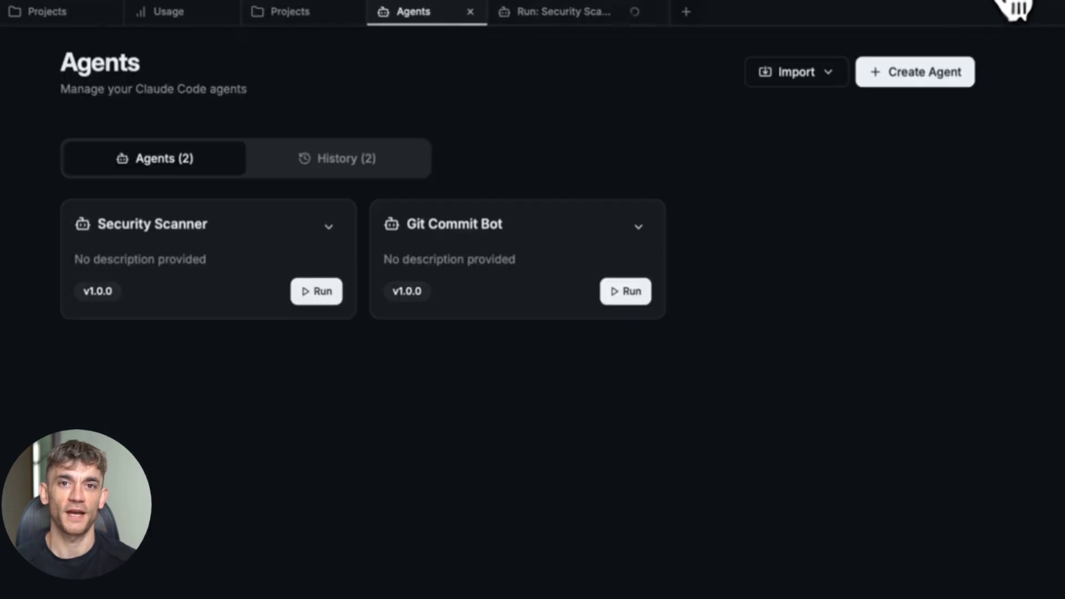
click(362, 159)
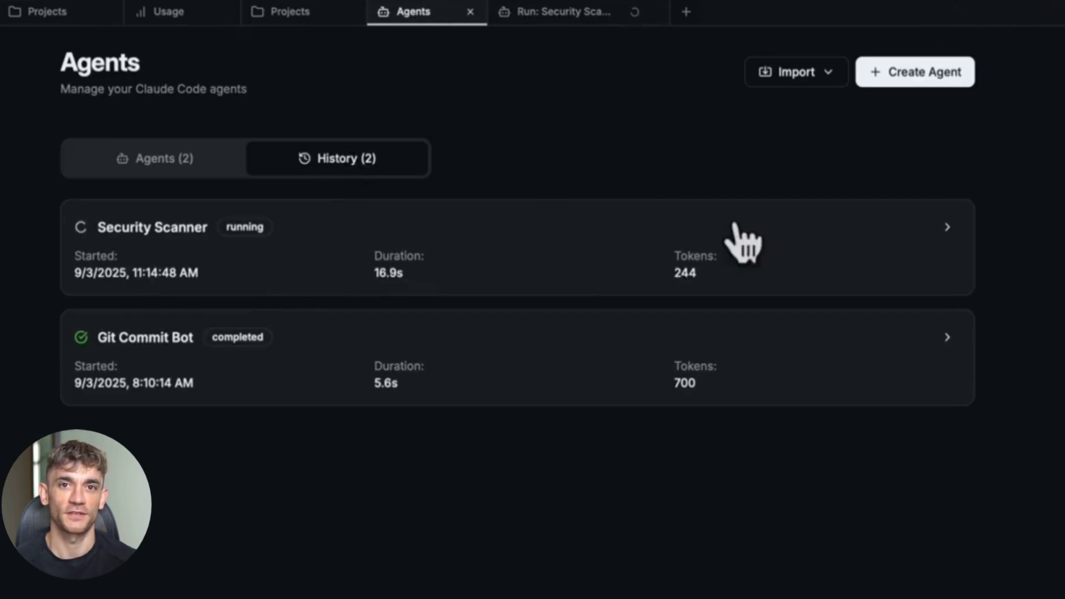
click(948, 227)
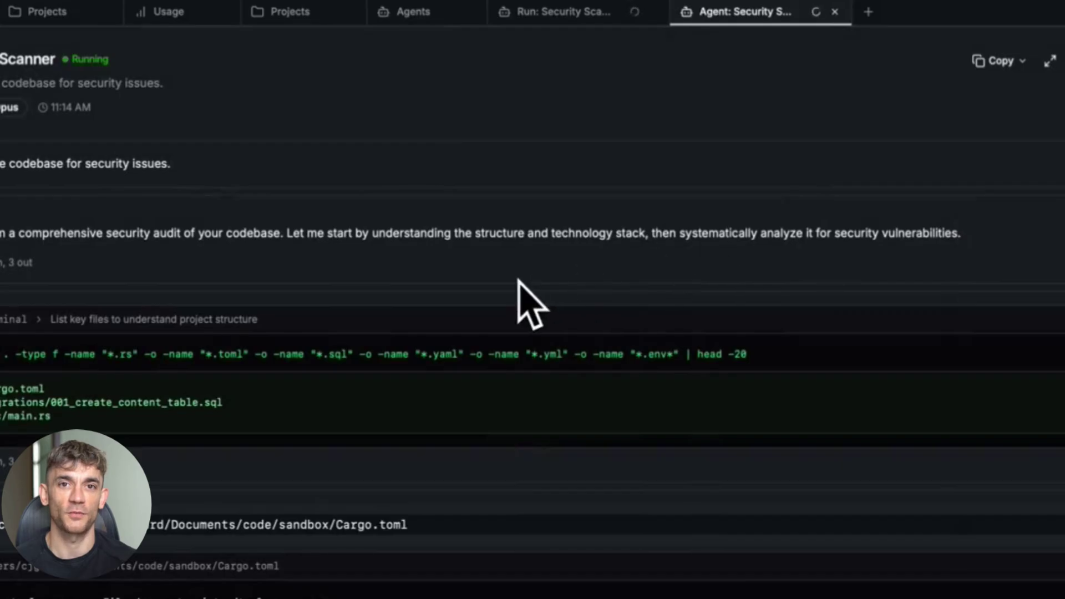
scroll(530, 303, down, 5)
scroll(518, 302, down, 3)
scroll(518, 302, up, 3)
scroll(582, 250, up, 5)
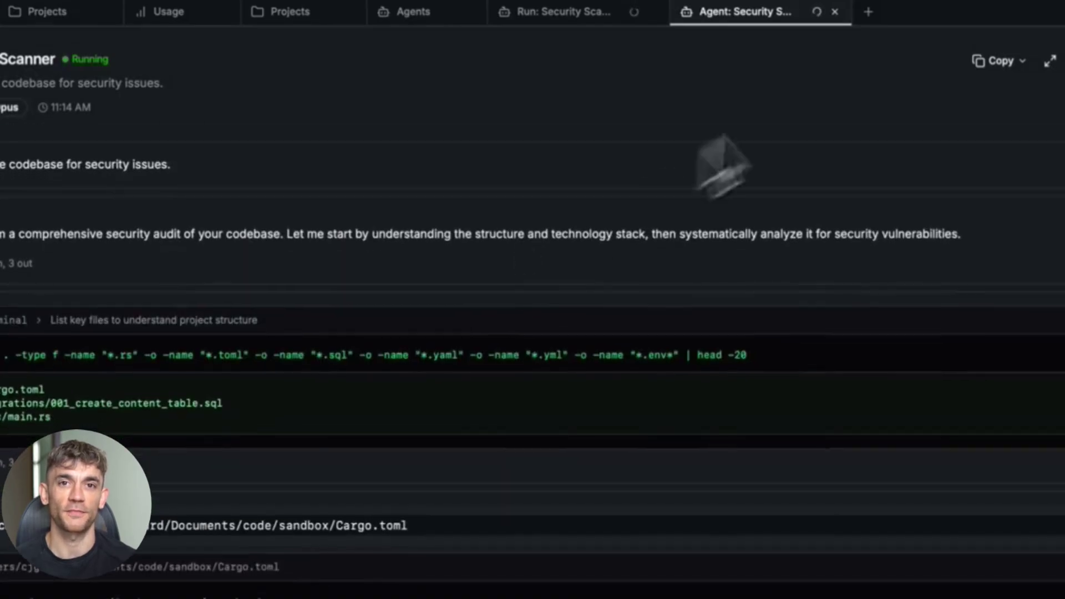
Step: Open Claude Code settings and view the Permissions, Environment and Advanced categories
click(1028, 10)
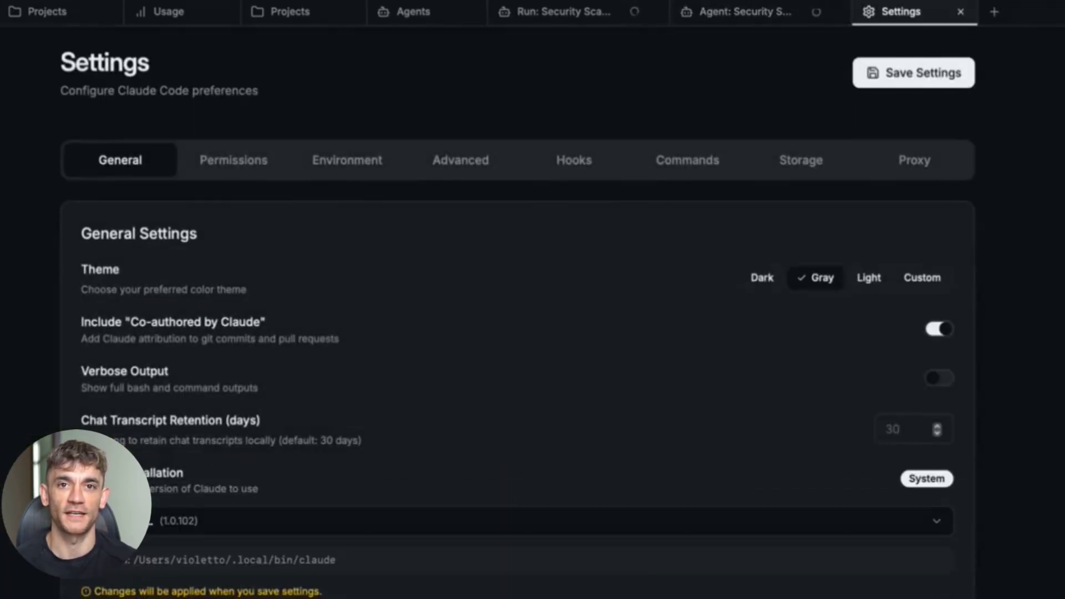
scroll(630, 445, down, 3)
scroll(629, 444, up, 2)
scroll(630, 445, up, 1)
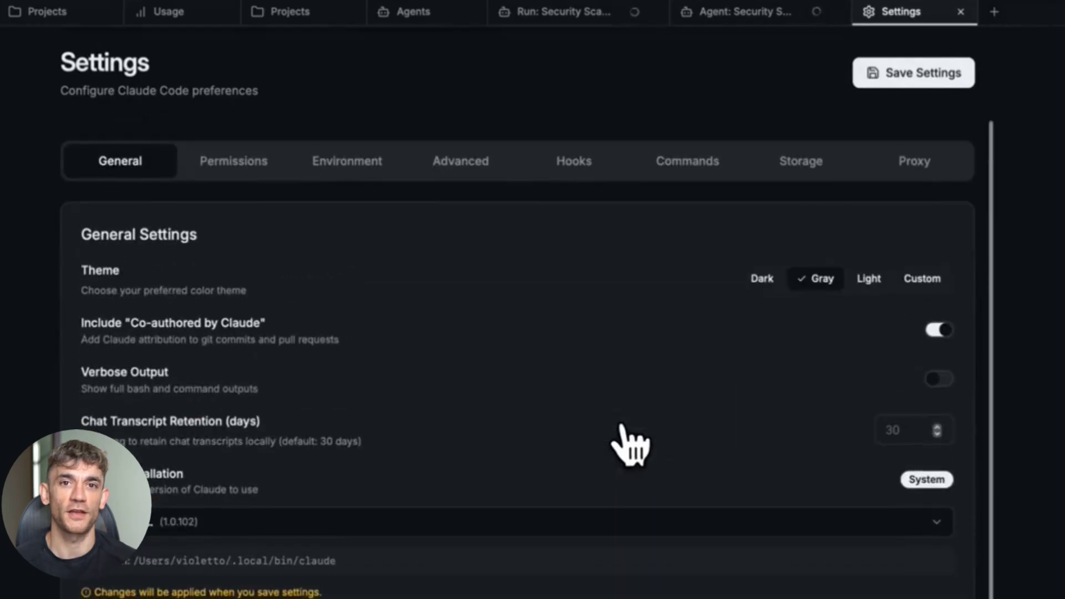
click(262, 178)
click(370, 166)
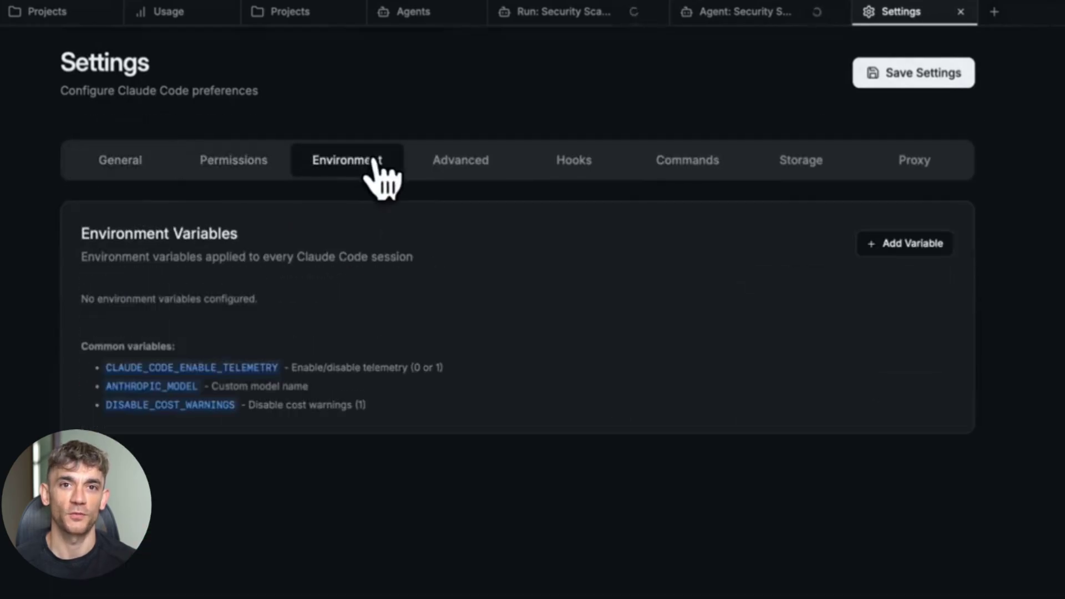
click(484, 176)
Step: View the Hooks, Commands, Storage and Proxy settings, then switch the terminal demo to triaging issues
click(580, 178)
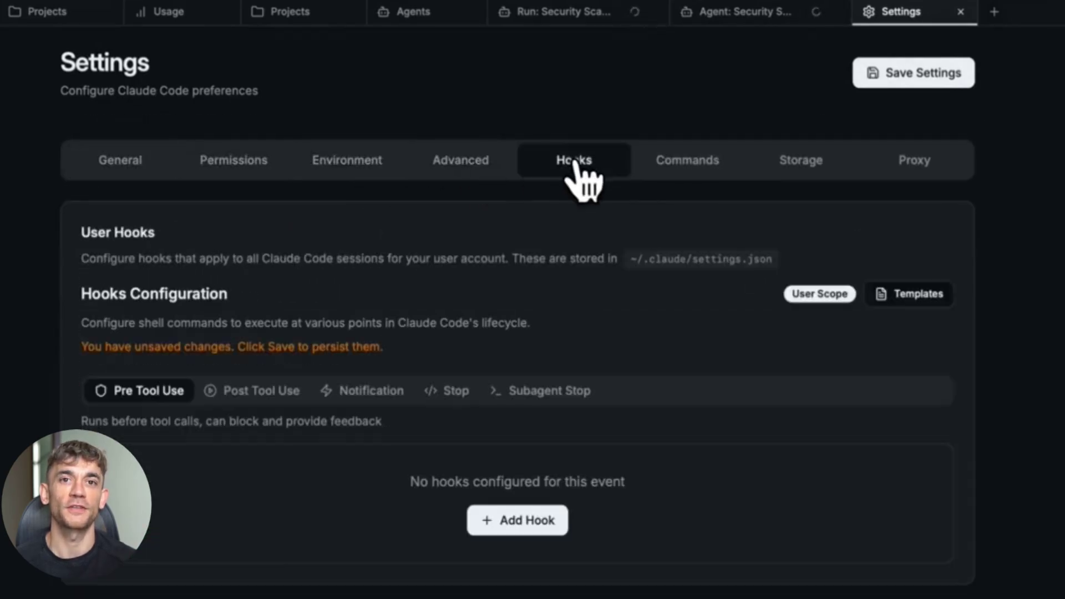
click(677, 172)
click(779, 174)
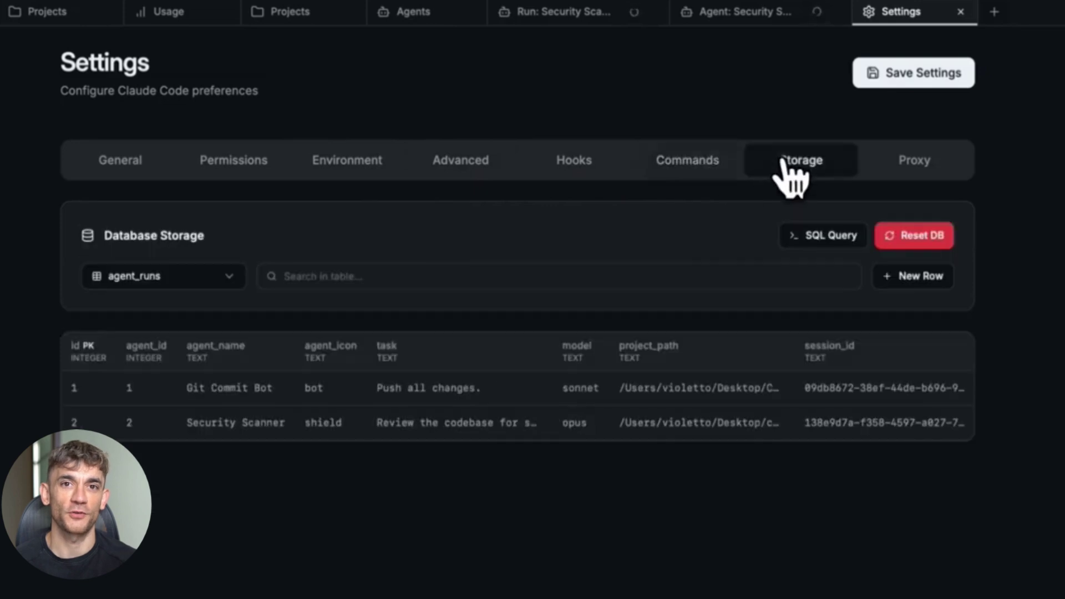
click(905, 188)
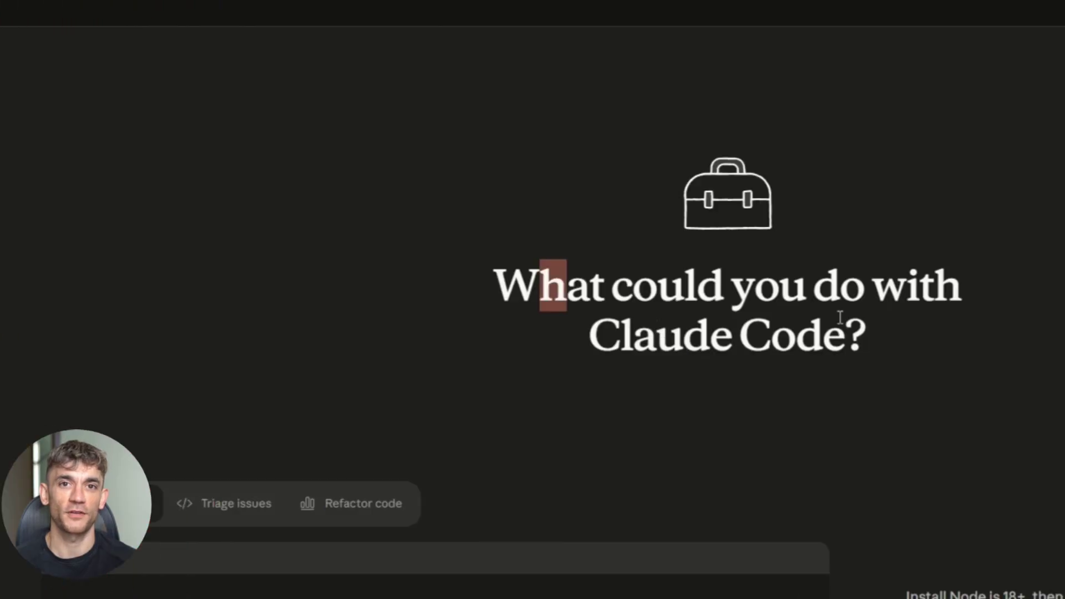
scroll(1004, 326, down, 4)
click(203, 180)
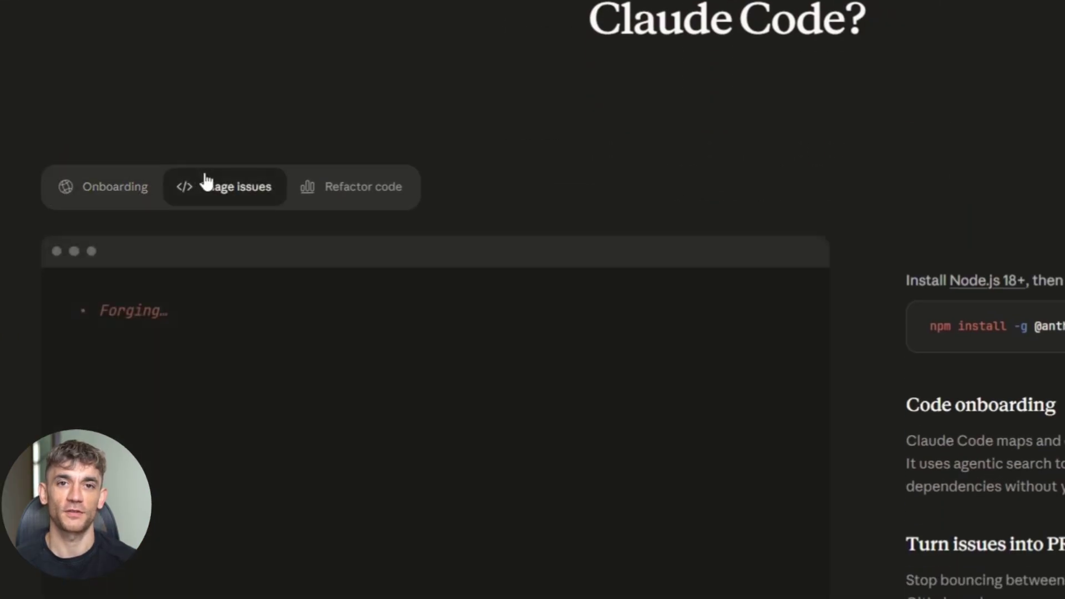
scroll(119, 178, down, 2)
scroll(722, 200, down, 2)
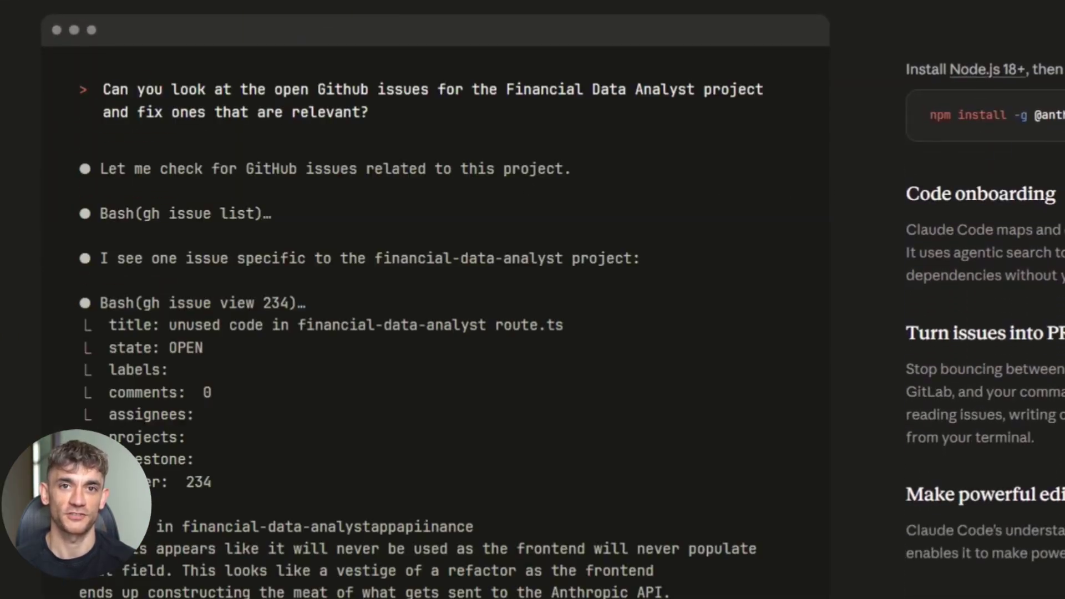
scroll(209, 143, down, 3)
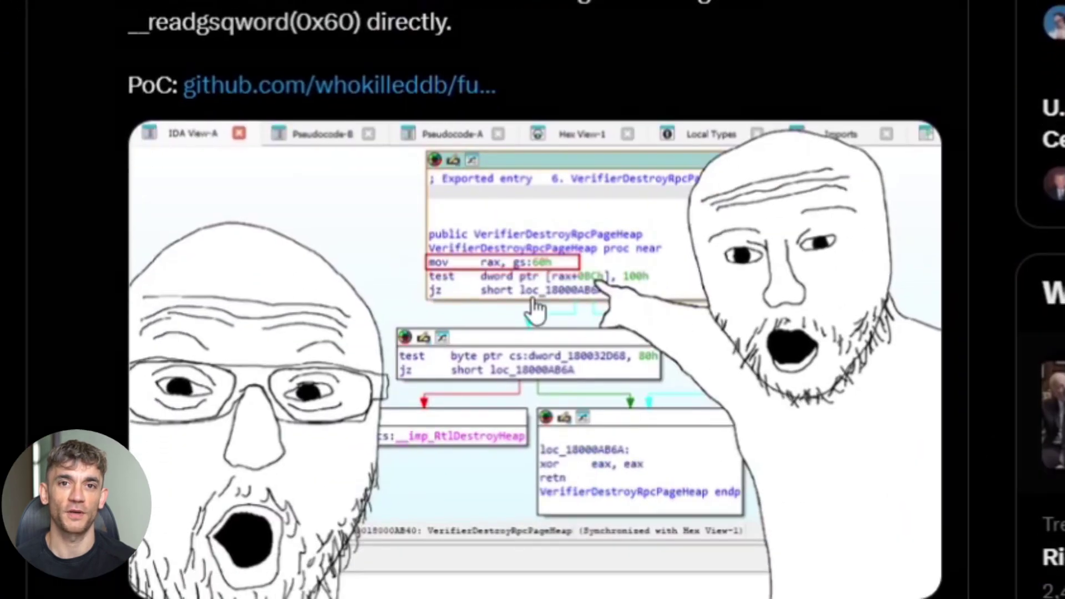
scroll(505, 295, up, 5)
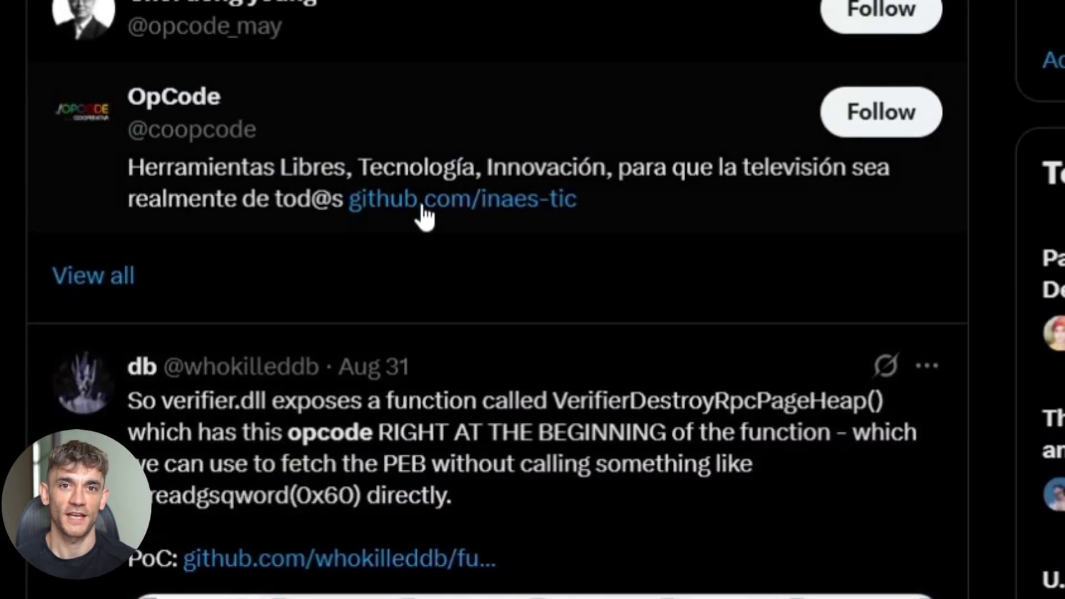
scroll(510, 376, down, 2)
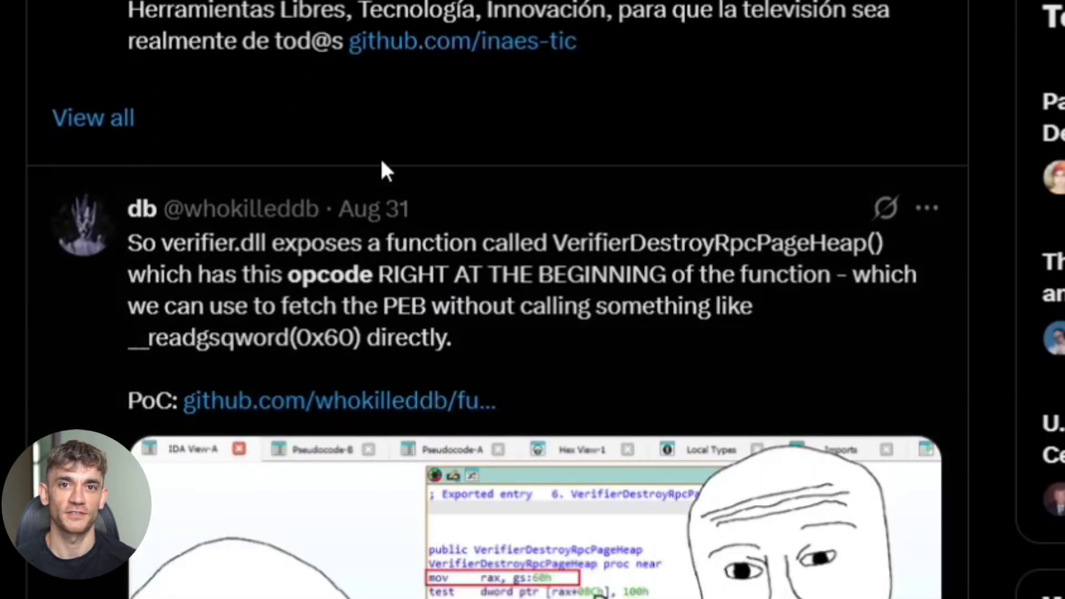
scroll(383, 171, down, 2)
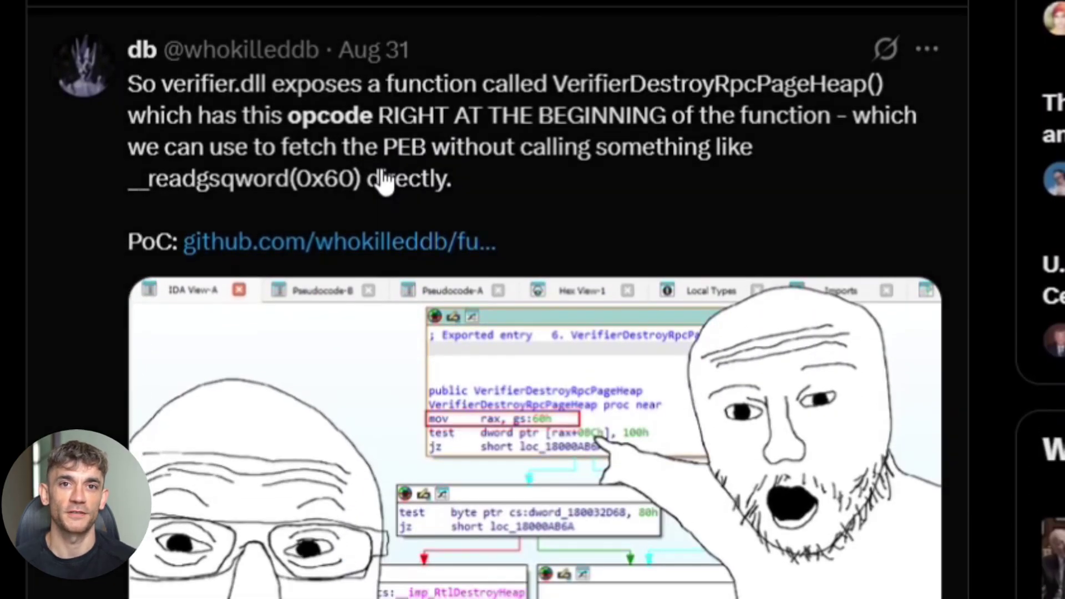
scroll(383, 178, down, 2)
scroll(384, 179, down, 2)
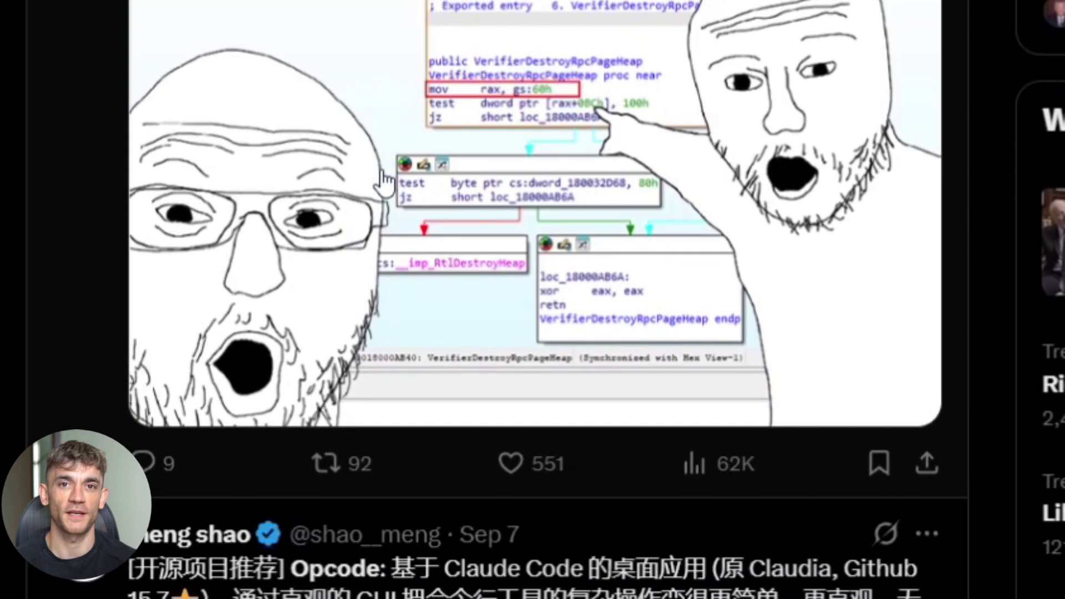
scroll(385, 189, down, 2)
scroll(388, 374, down, 2)
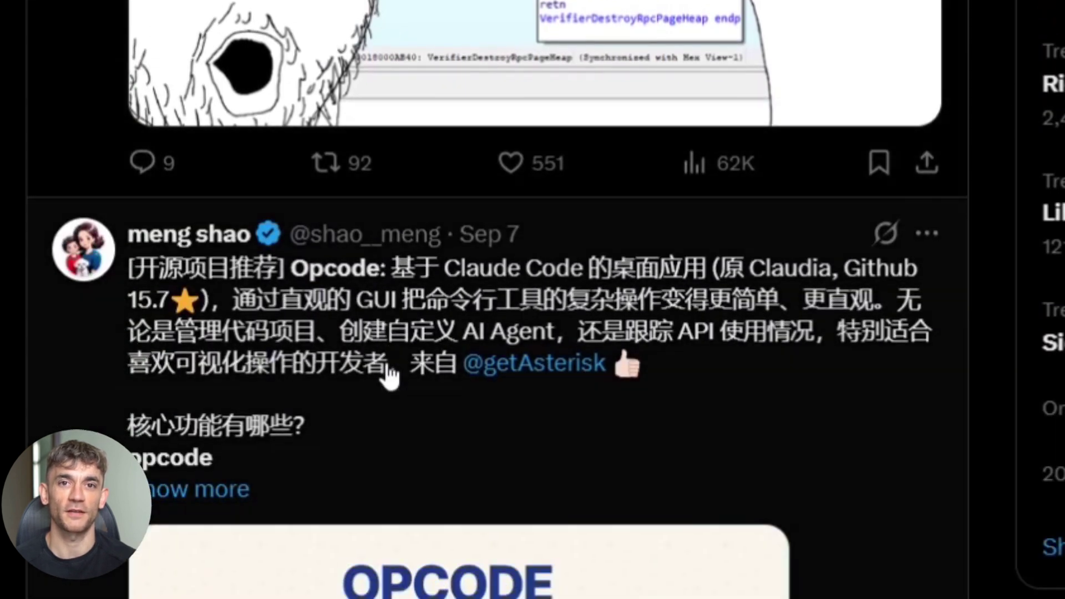
scroll(388, 374, down, 2)
scroll(388, 377, down, 2)
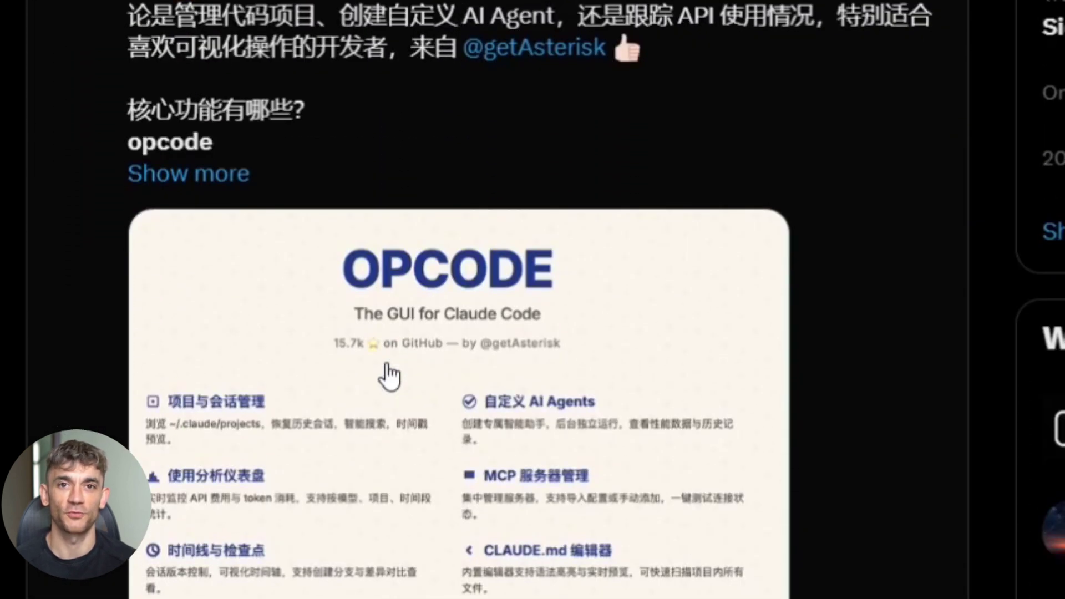
scroll(389, 376, down, 4)
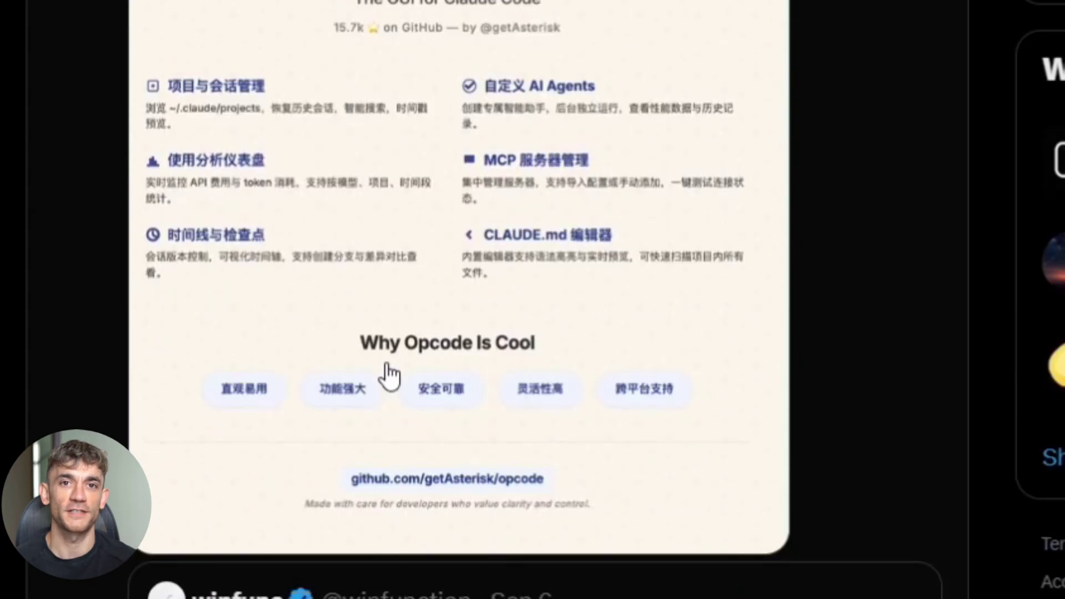
scroll(390, 376, down, 5)
scroll(388, 374, down, 8)
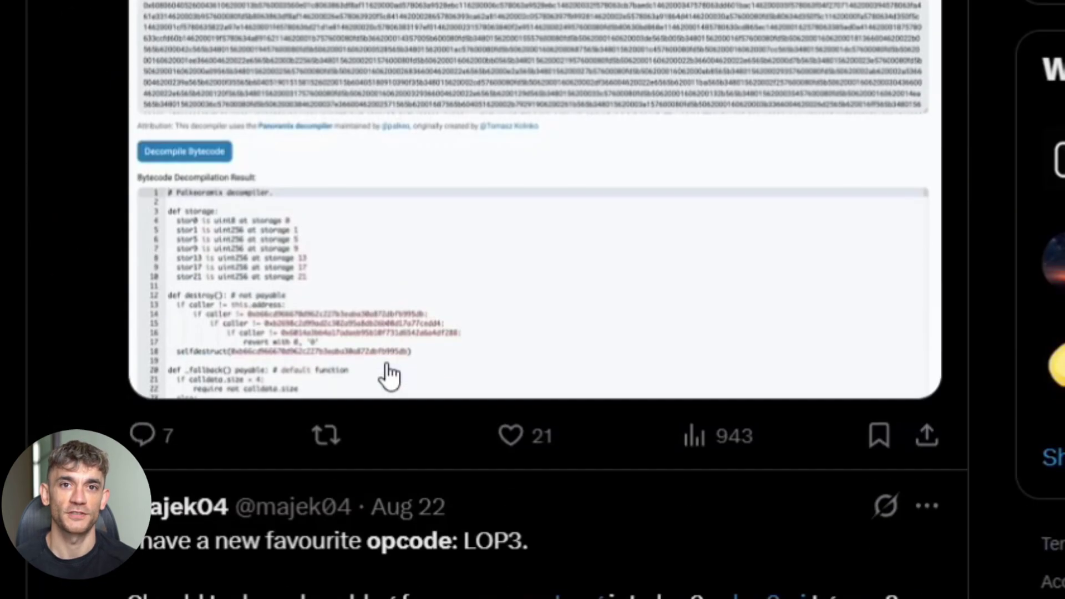
scroll(388, 375, down, 6)
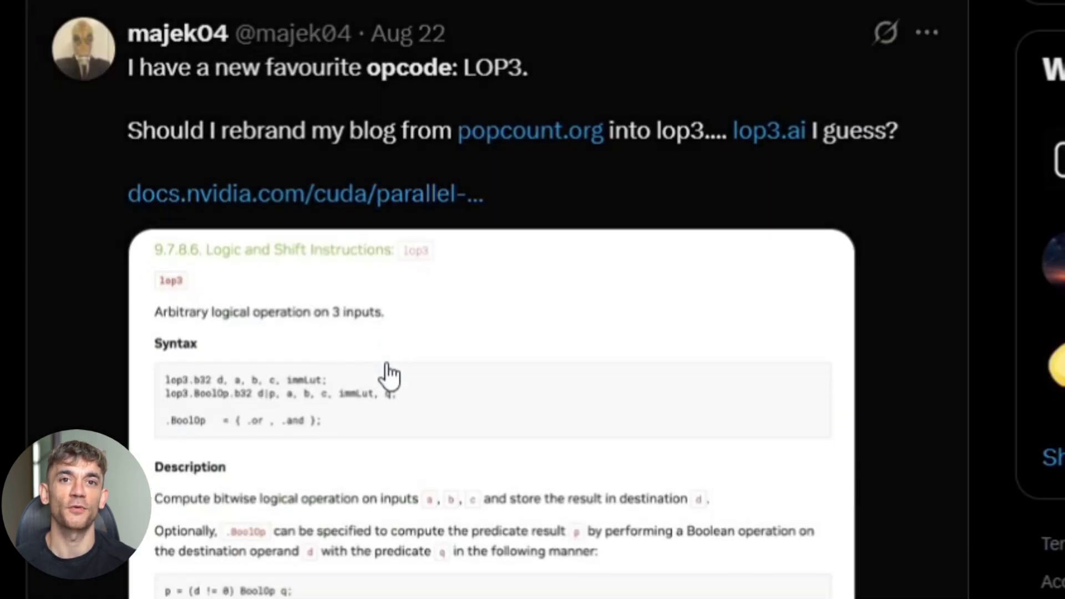
scroll(390, 376, down, 5)
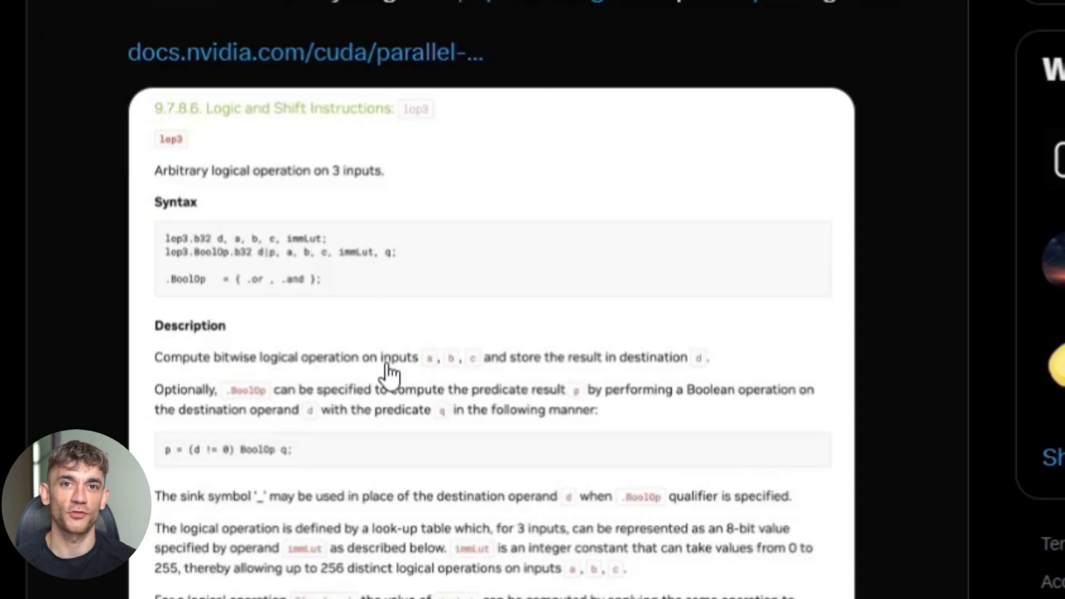
scroll(390, 376, down, 5)
scroll(390, 377, down, 5)
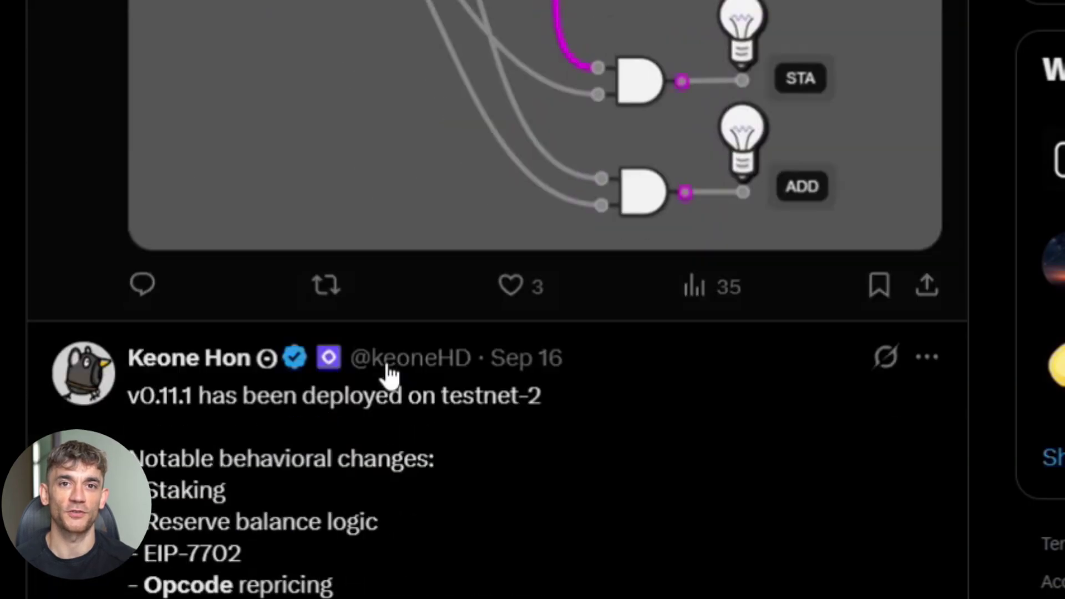
scroll(389, 376, down, 2)
scroll(390, 376, down, 5)
scroll(390, 375, down, 2)
scroll(389, 376, down, 5)
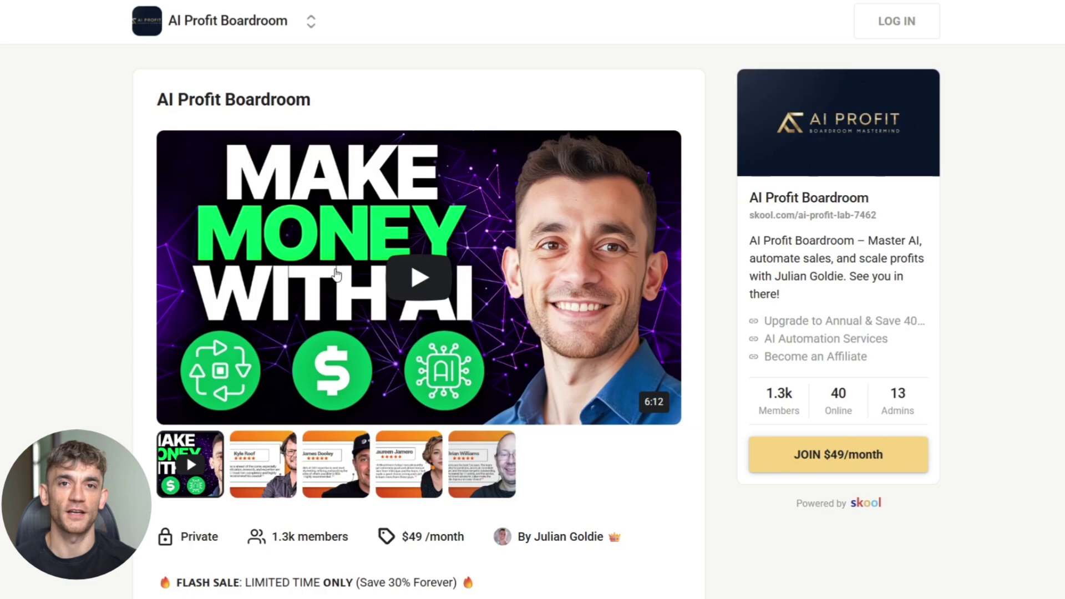
scroll(336, 274, down, 4)
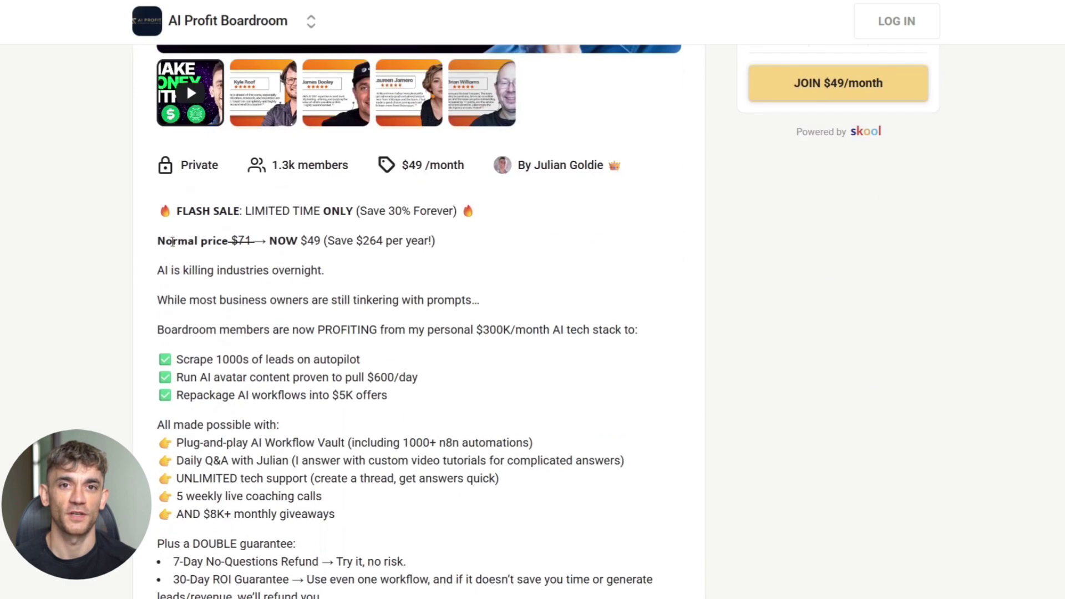
drag(157, 240, 434, 247)
click(551, 252)
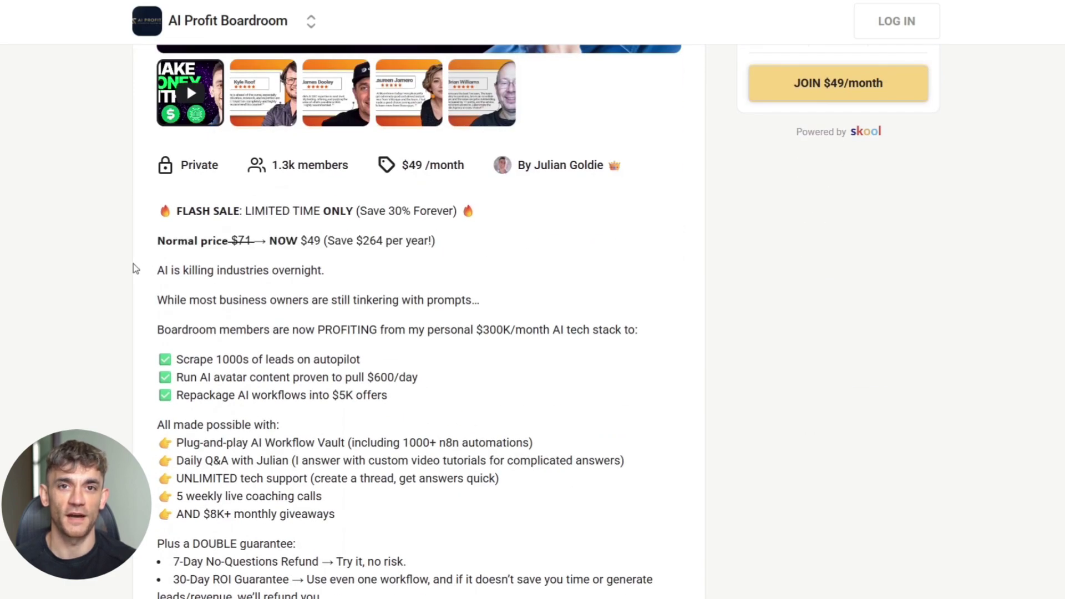
drag(133, 269, 339, 278)
click(426, 278)
scroll(408, 279, down, 2)
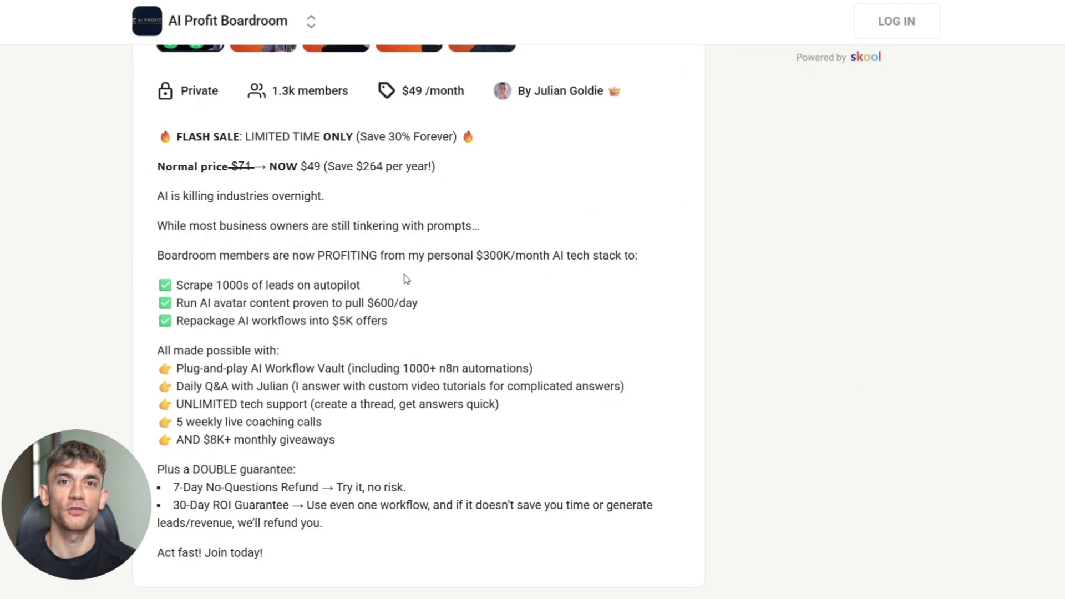
scroll(403, 278, down, 1)
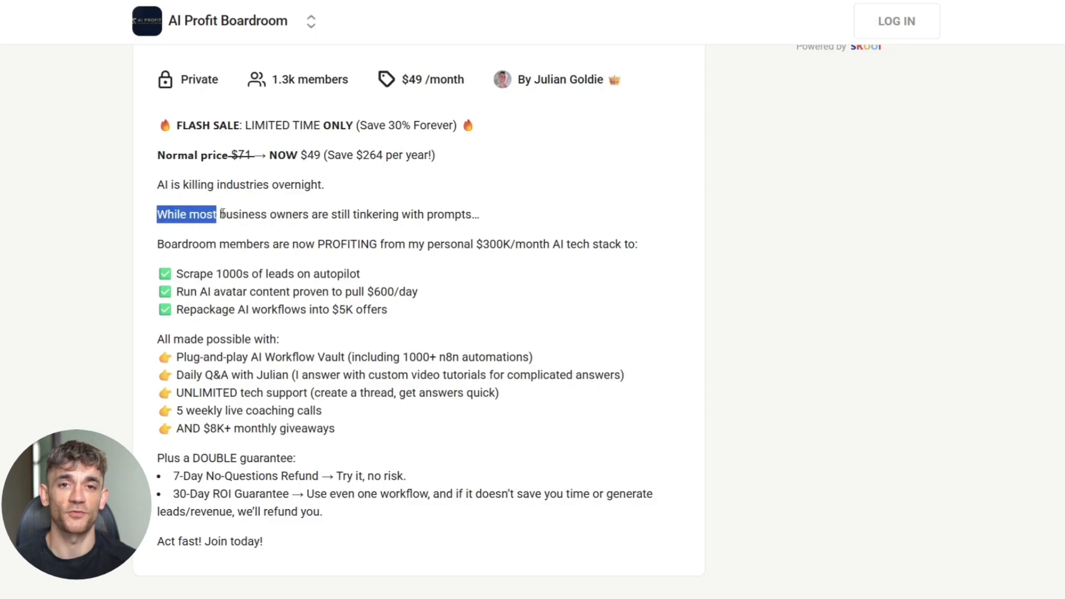
scroll(487, 214, up, 3)
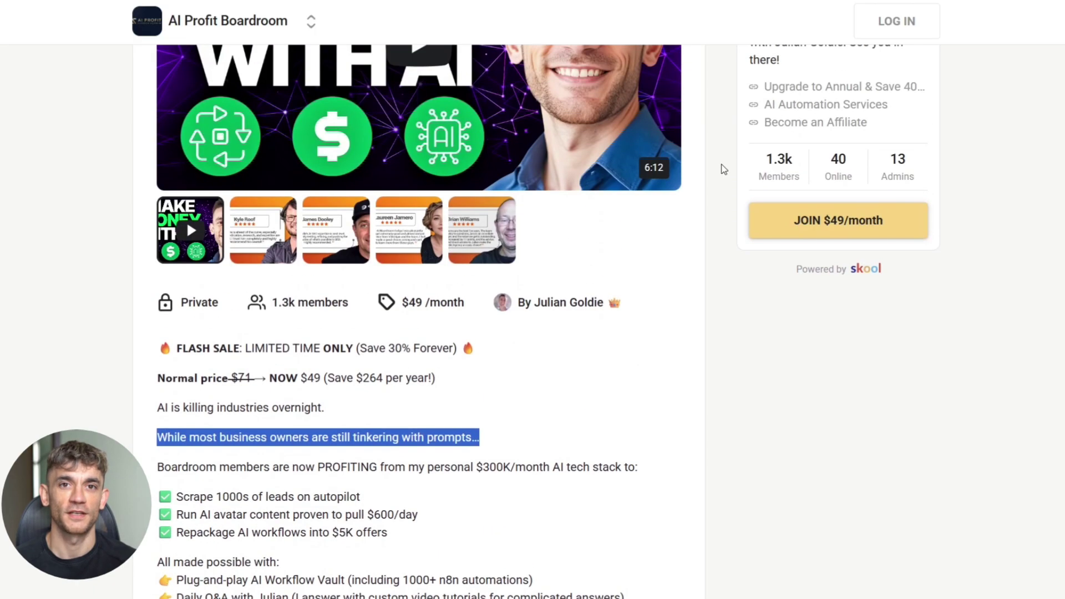
drag(725, 171, 816, 164)
scroll(488, 302, down, 1)
scroll(421, 312, down, 2)
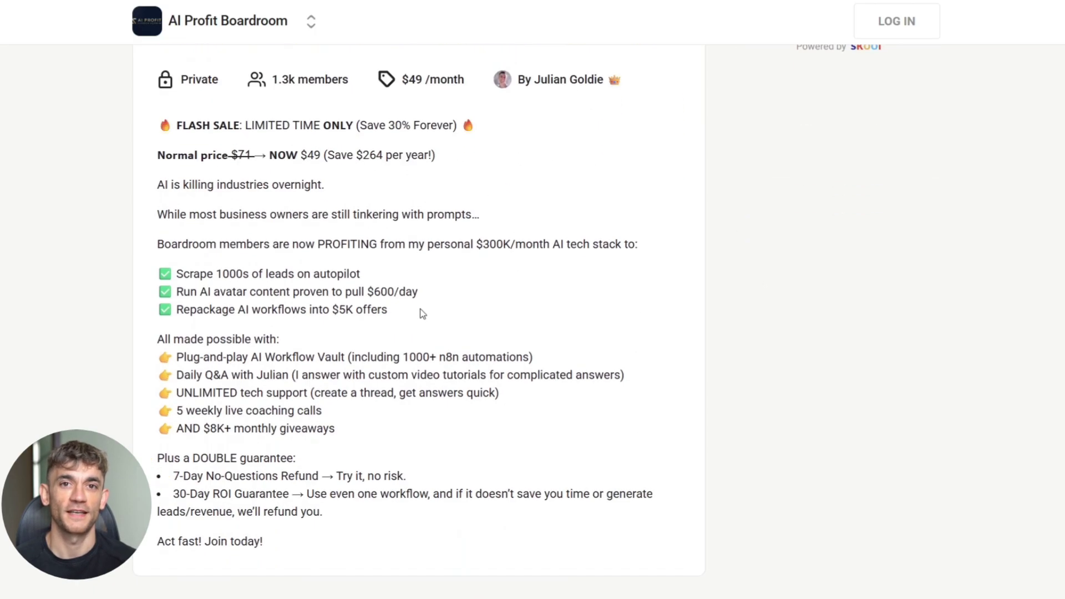
drag(157, 457, 407, 459)
scroll(169, 329, down, 2)
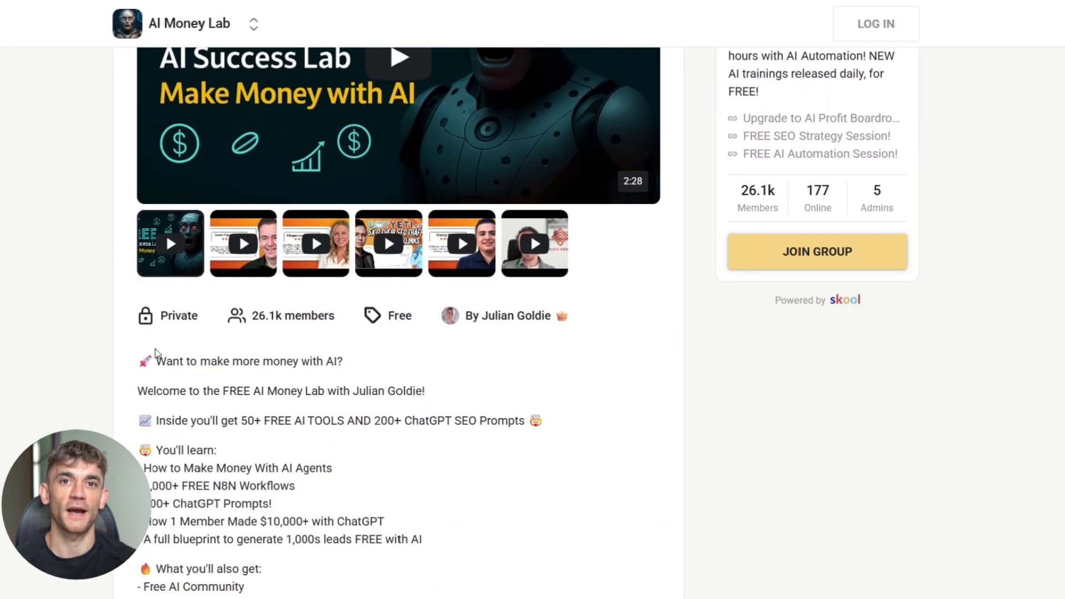
drag(154, 361, 354, 368)
Step: Read AI Money Lab's description, highlighting the 200+ ChatGPT Prompts line, then play the intro video
click(414, 365)
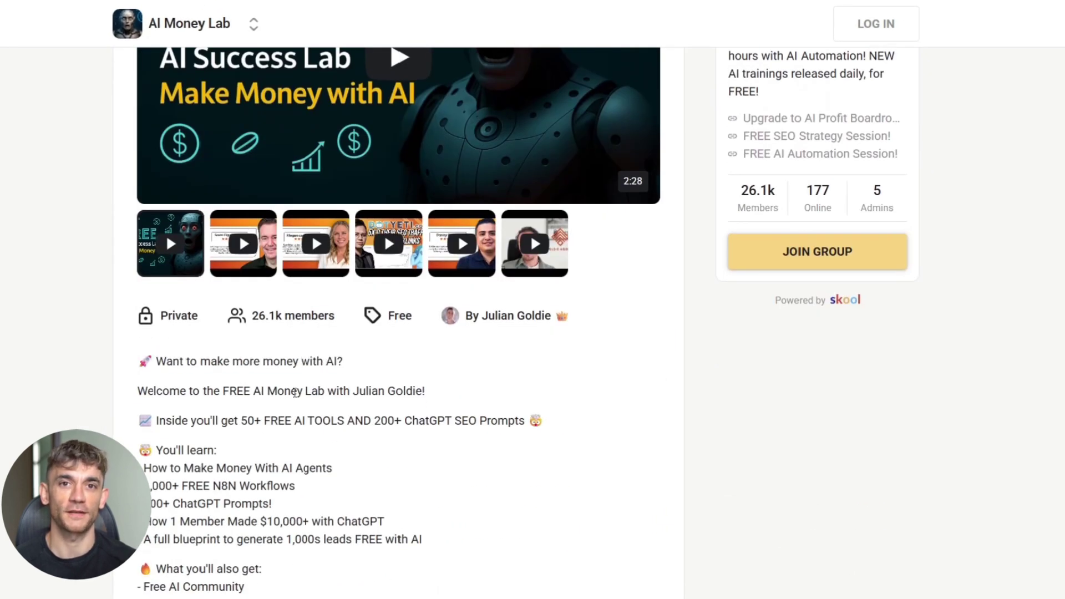
scroll(155, 414, down, 1)
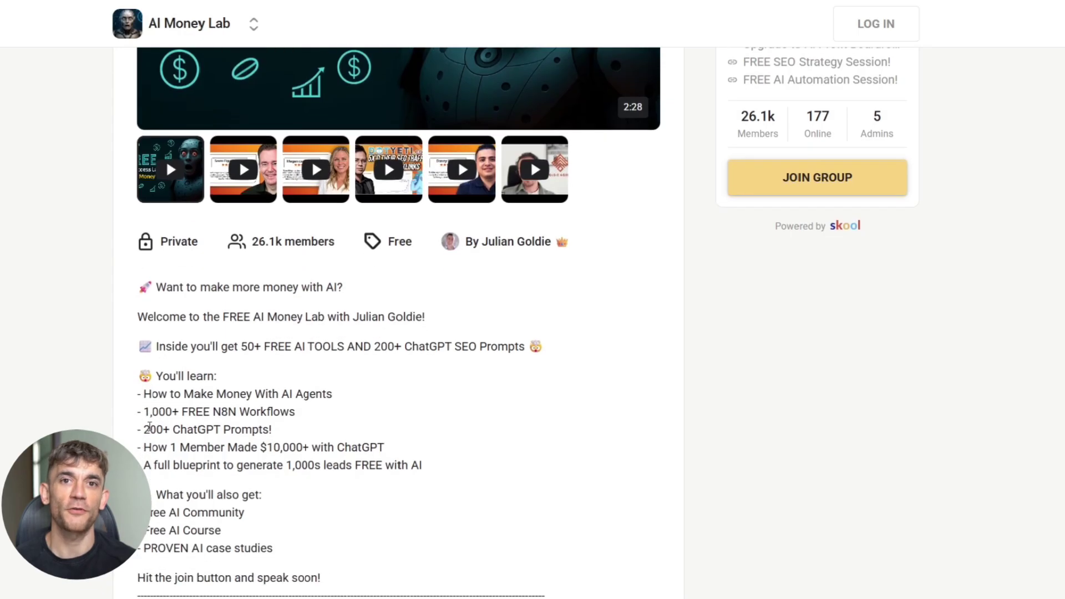
drag(141, 429, 337, 430)
click(146, 447)
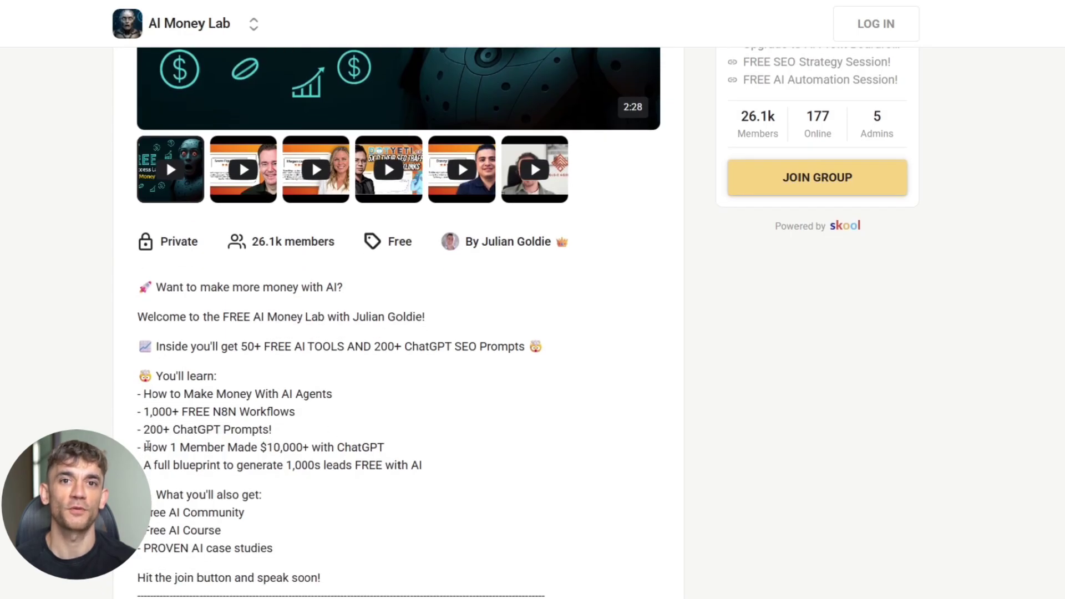
drag(165, 447, 444, 442)
click(475, 435)
scroll(371, 435, down, 1)
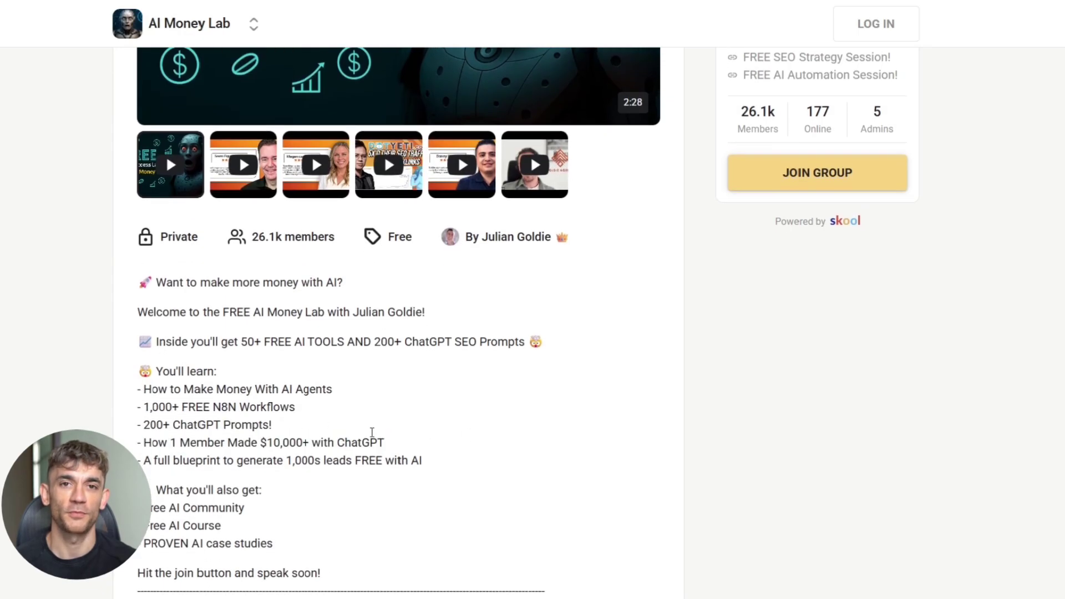
scroll(349, 371, up, 3)
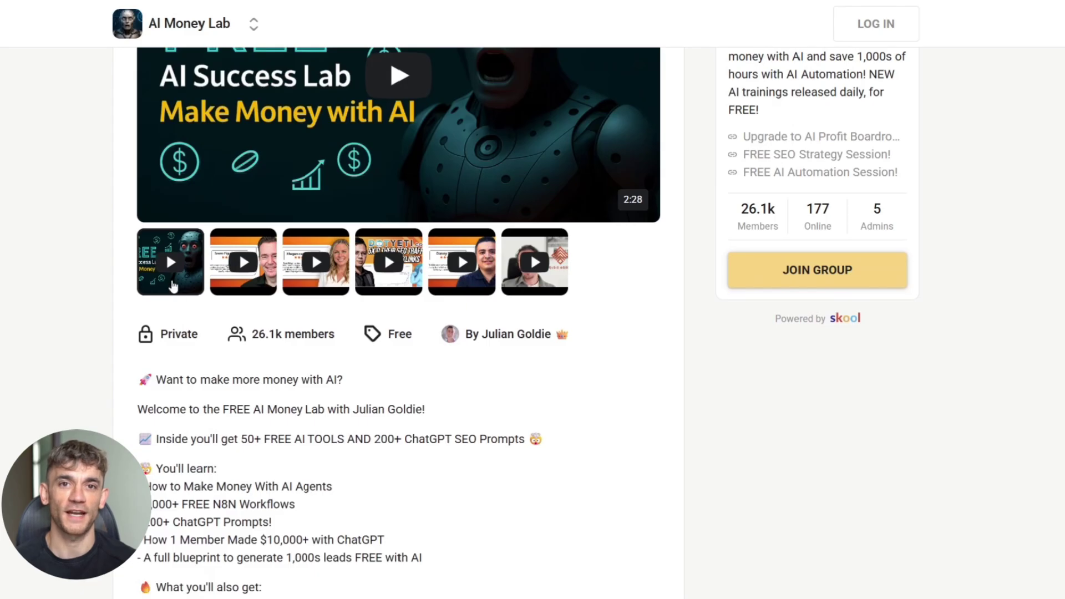
scroll(337, 319, up, 3)
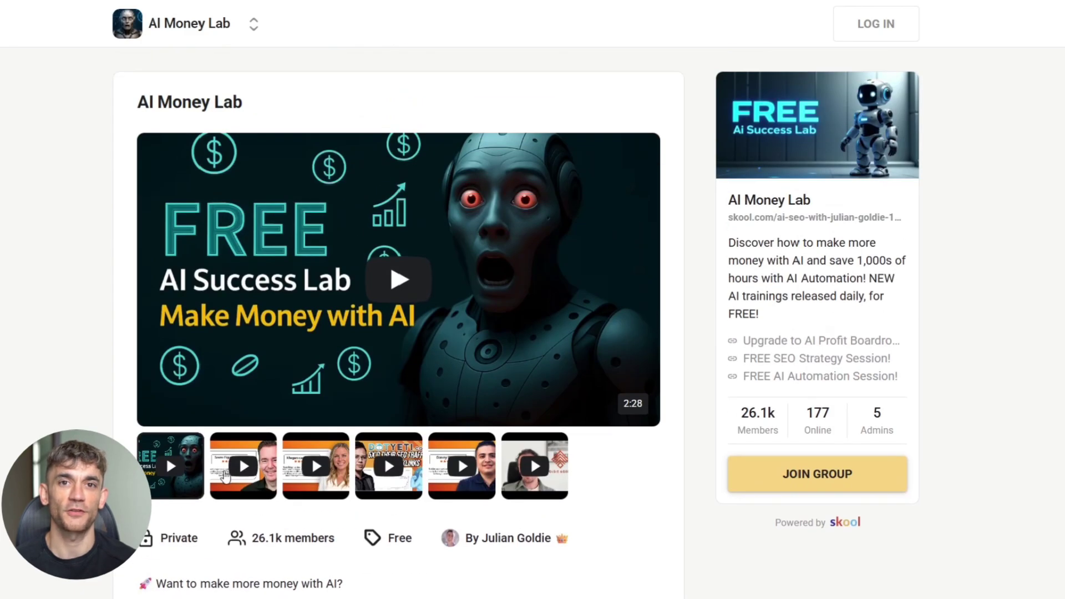
click(399, 298)
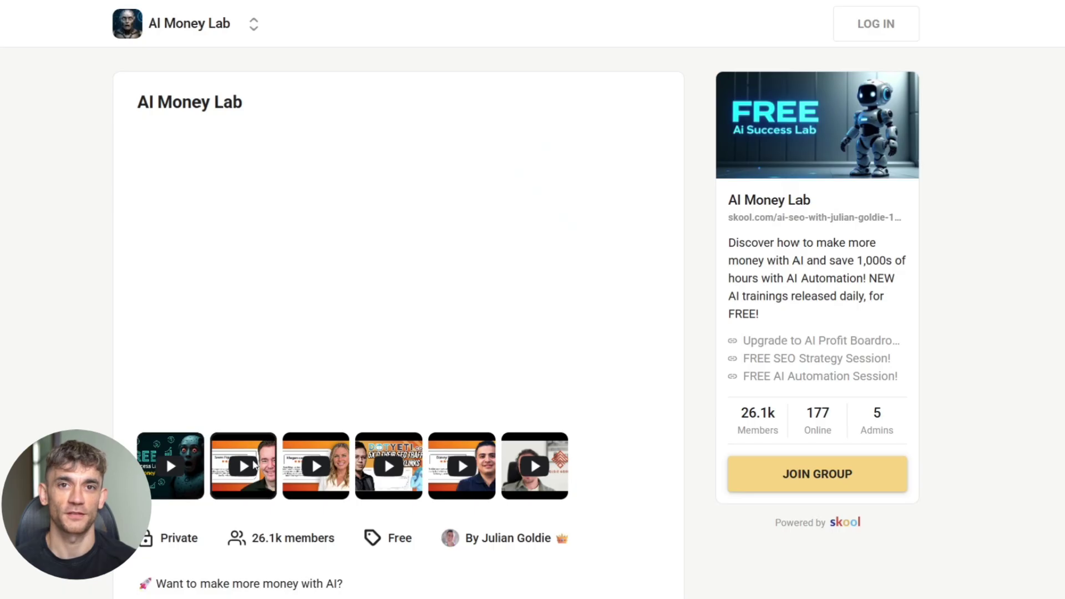
scroll(433, 250, down, 1)
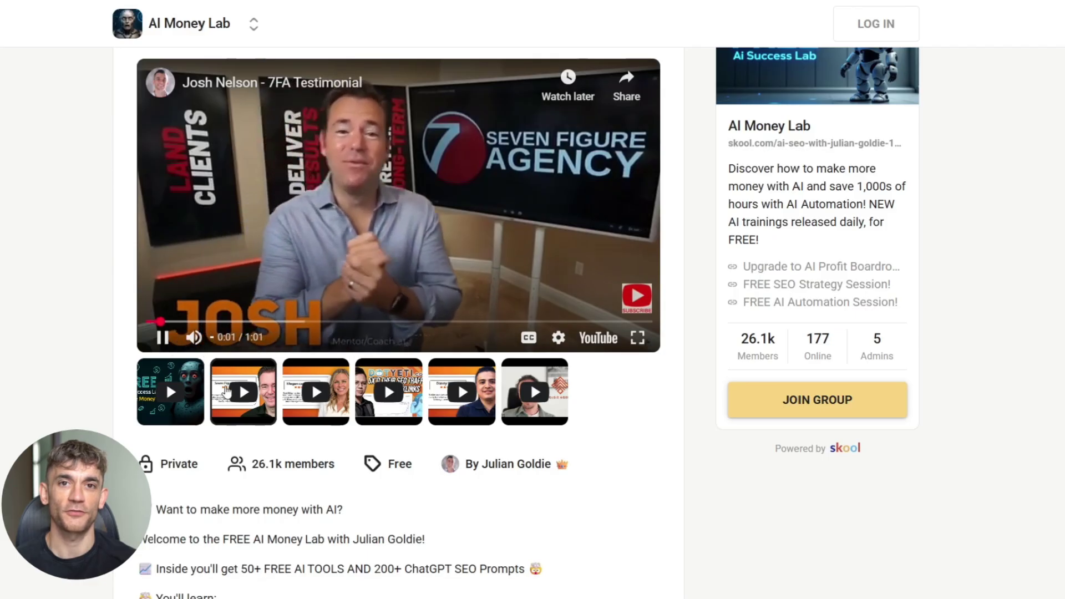
scroll(245, 387, down, 1)
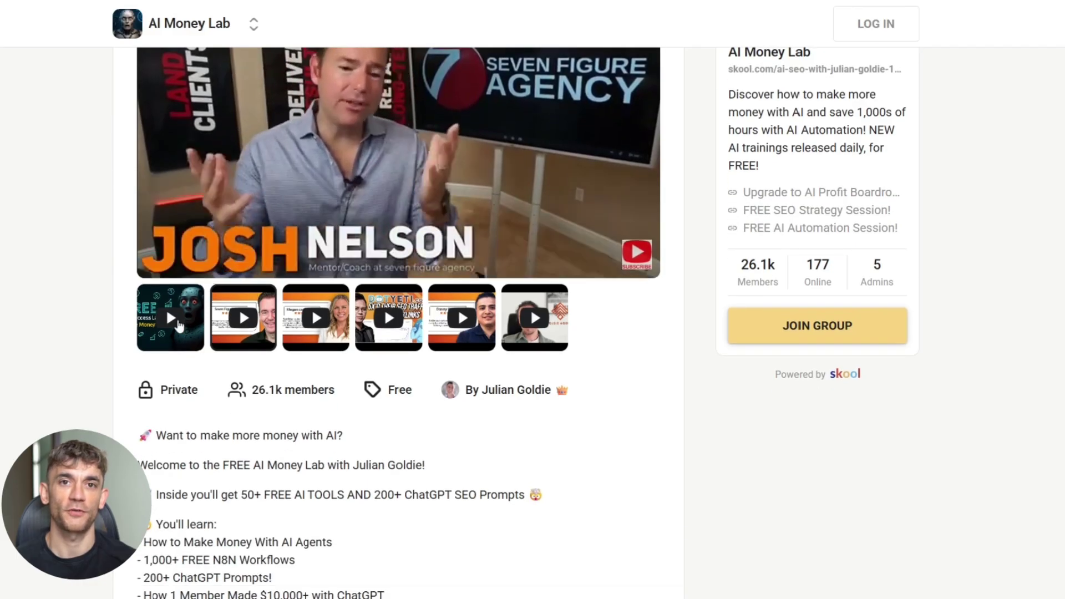
scroll(243, 308, down, 1)
scroll(560, 348, down, 1)
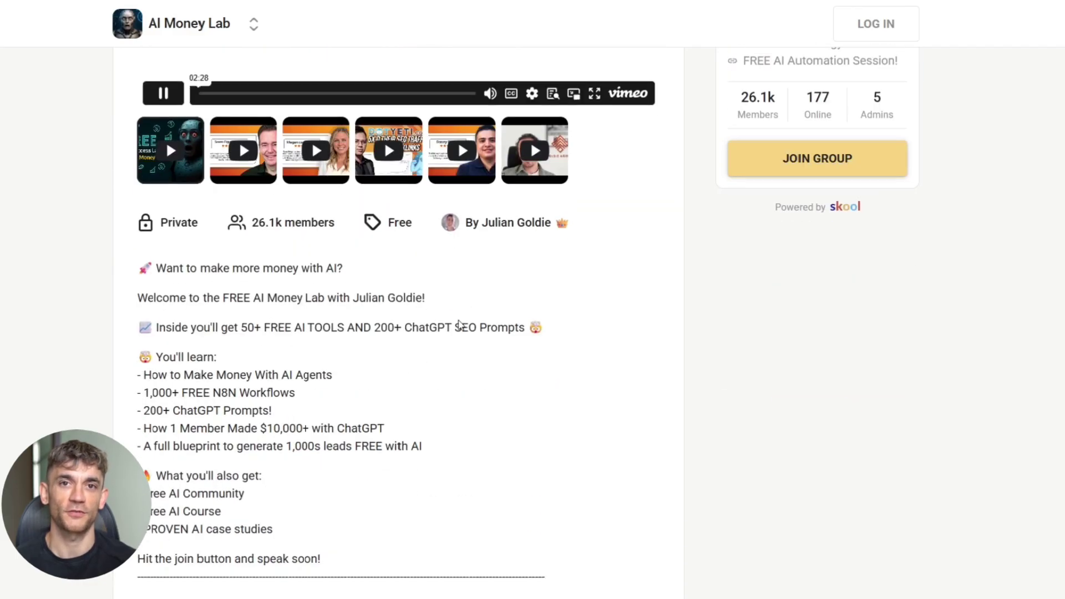
scroll(559, 348, down, 2)
scroll(632, 347, up, 5)
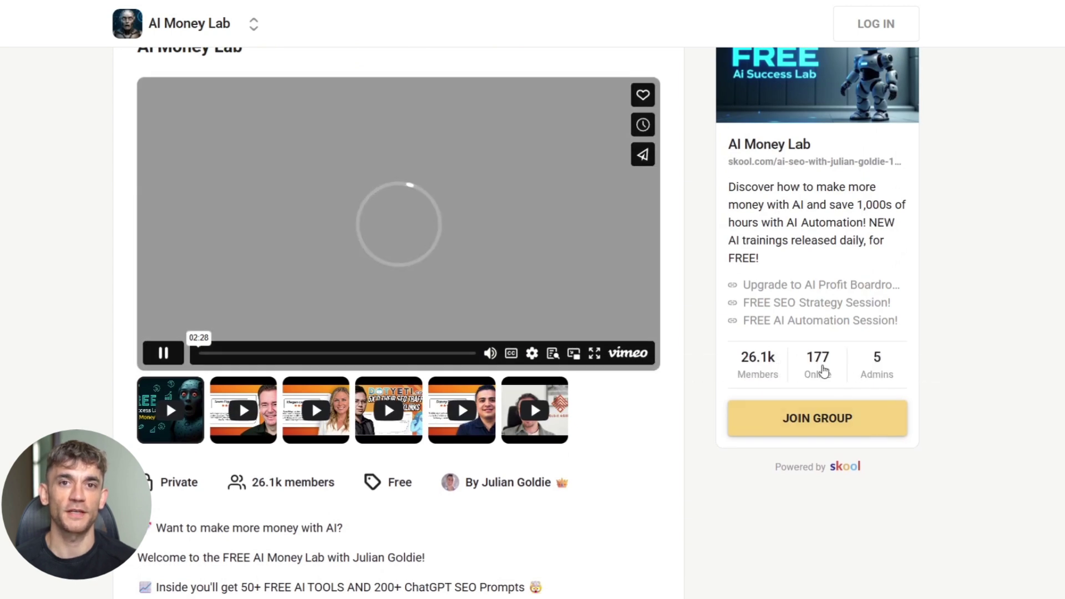
scroll(861, 441, up, 1)
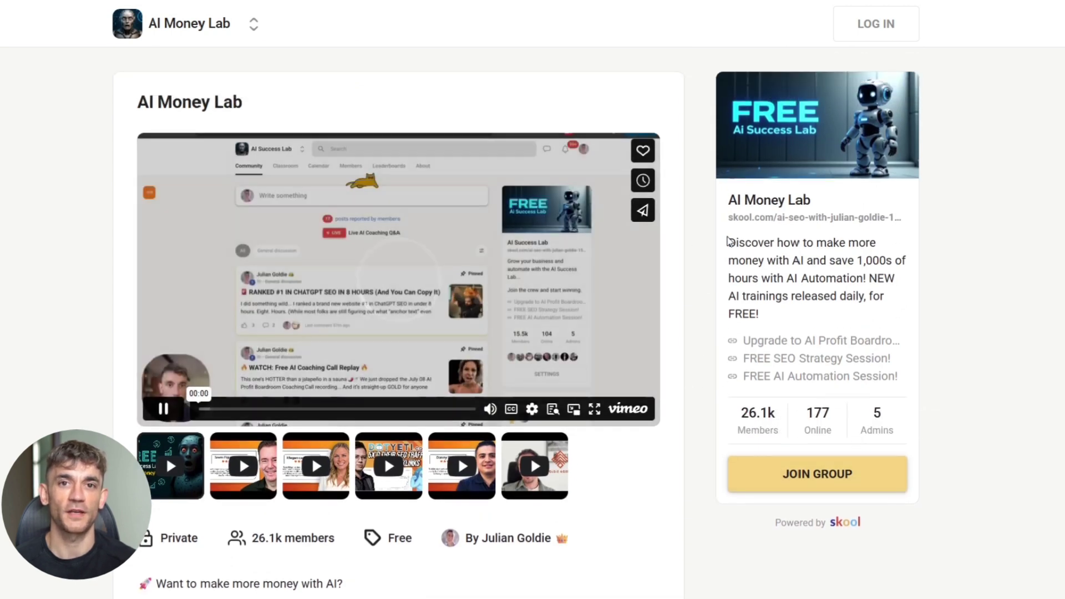